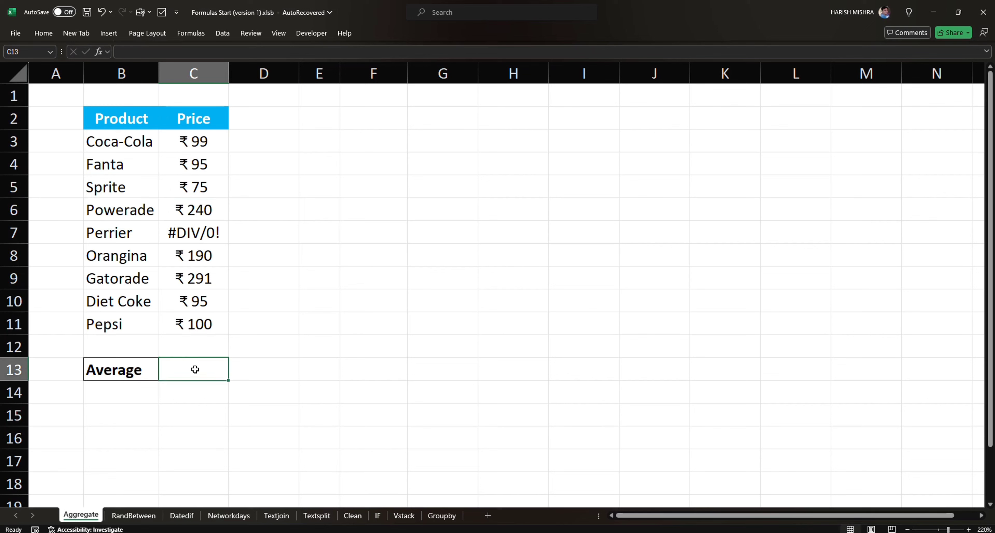
Calculate the average of the prices in C3:C11 in cell C13 with the AVERAGE function
{"action": "type", "text": "=ave"}
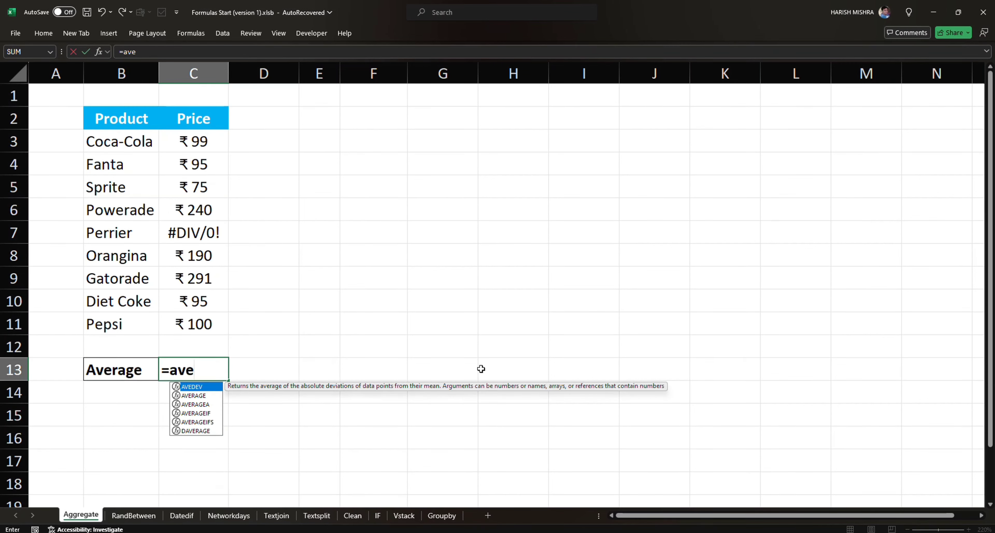
{"action": "key", "text": "Tab"}
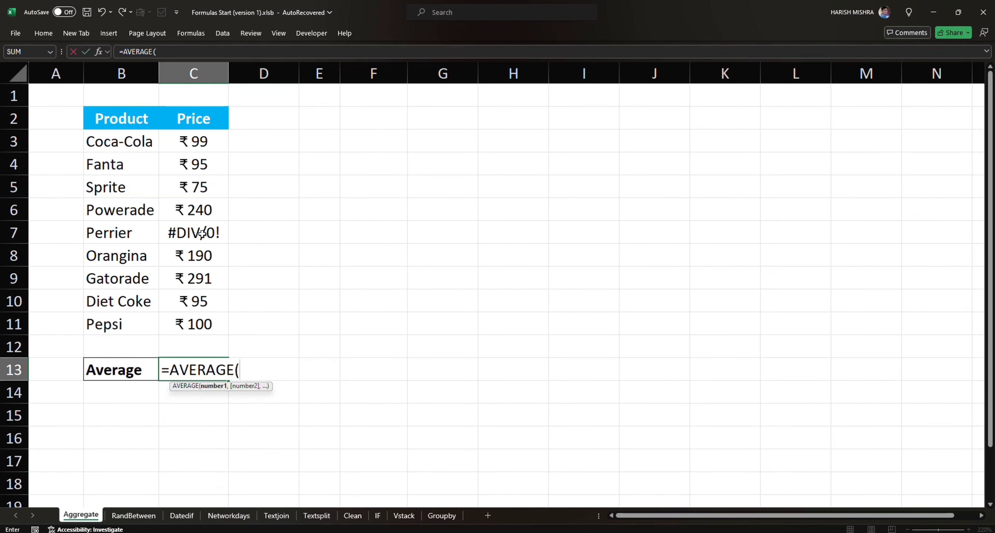
{"action": "left_click", "coordinate": [183, 218]}
{"action": "key", "text": "Up"}
{"action": "key", "text": "Up"}
{"action": "key", "text": "Up"}
{"action": "key", "text": "ctrl+shift+Down"}
{"action": "key", "text": "Return"}
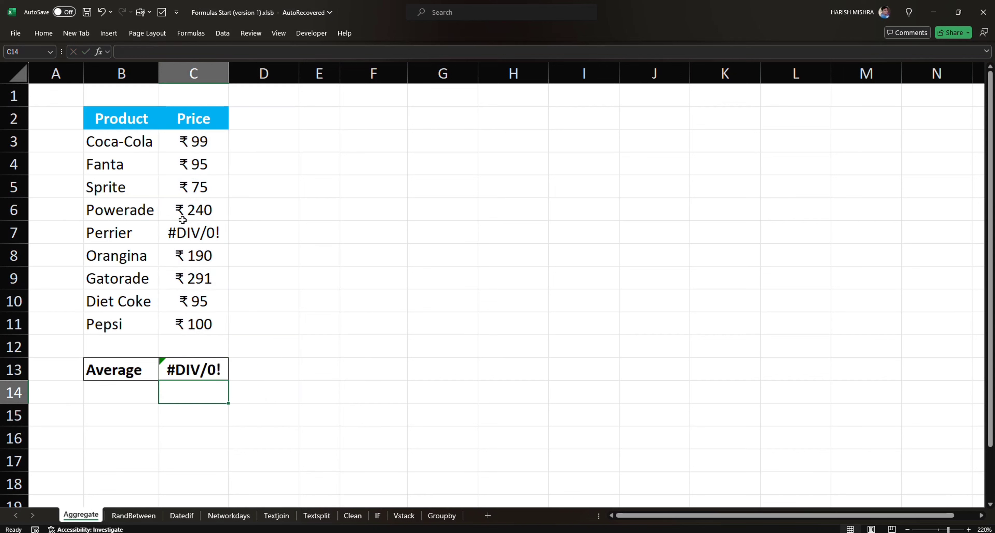
Check the Perrier row's price and clear the AVERAGE formula from cell C13
{"action": "left_click", "coordinate": [191, 378]}
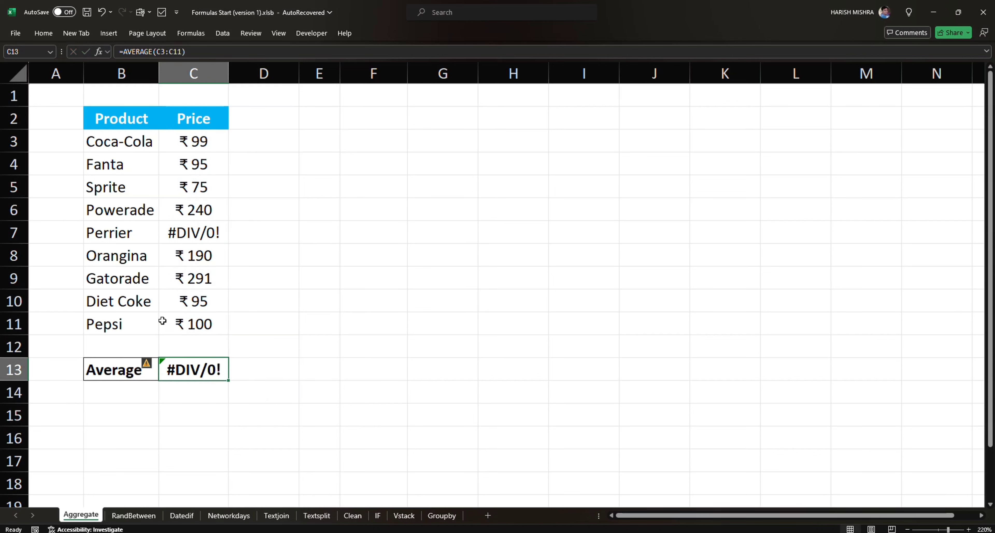
{"action": "left_click", "coordinate": [125, 230]}
{"action": "key", "text": "shift+Right"}
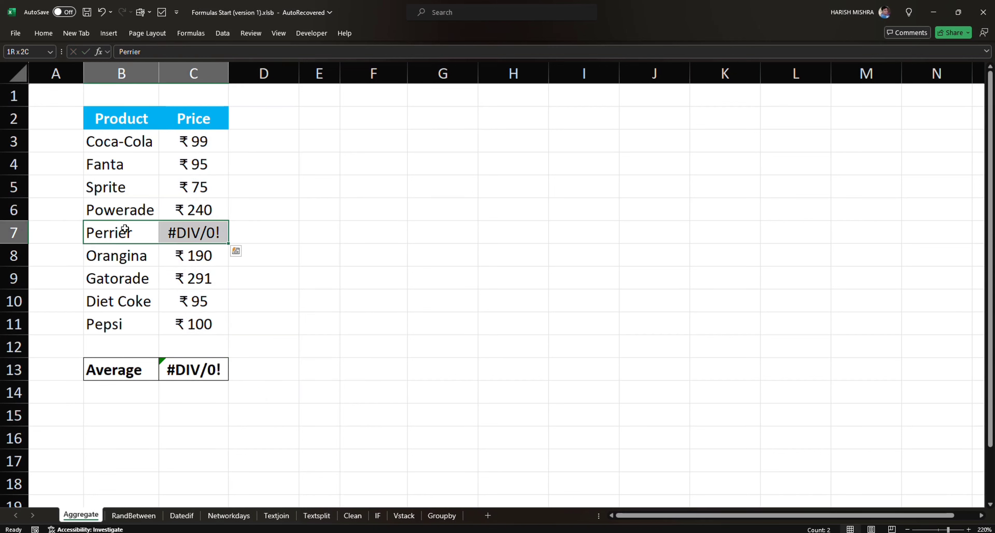
{"action": "left_click", "coordinate": [192, 368]}
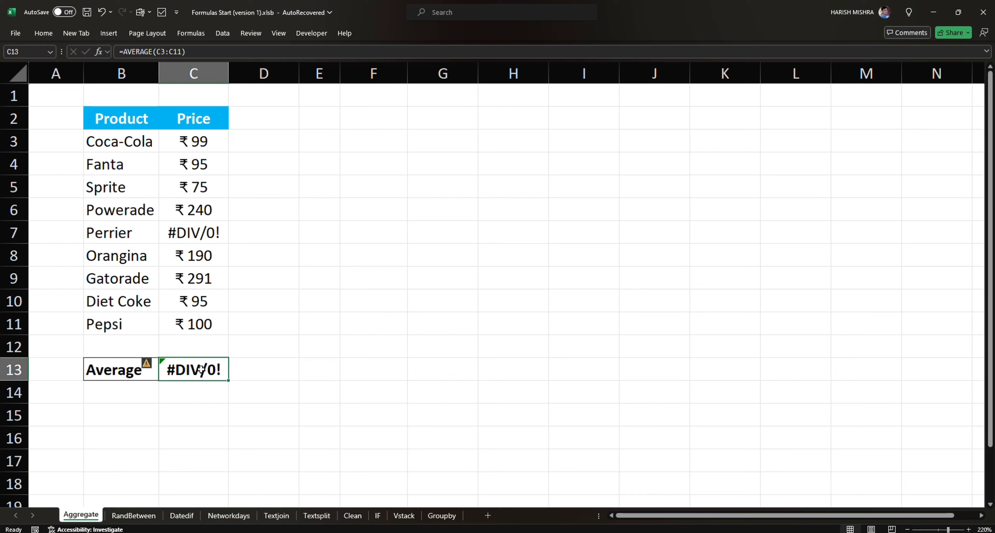
{"action": "key", "text": "Delete"}
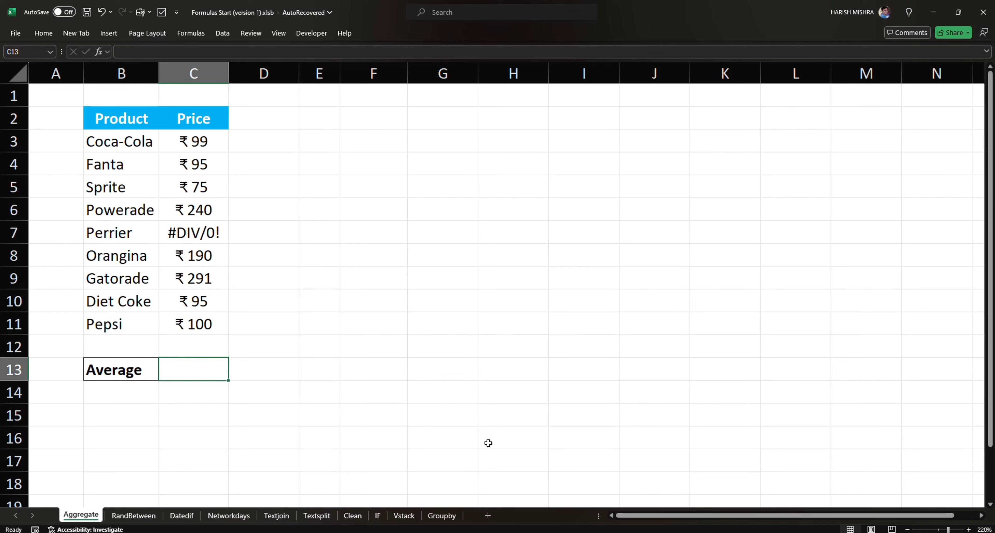
Start an AGGREGATE formula in cell C13 with function number 1 (AVERAGE), reviewing the available function numbers
{"action": "key", "text": "Down"}
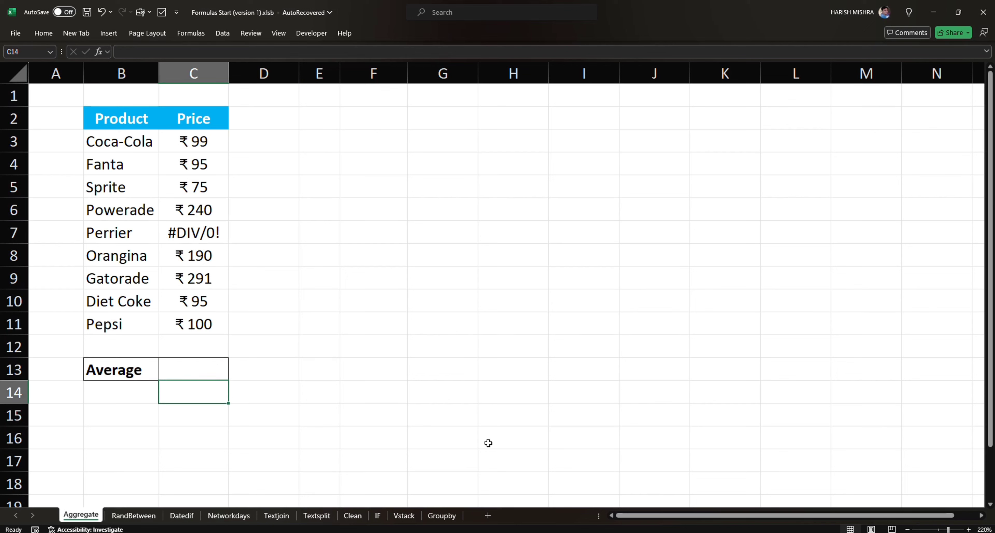
{"action": "key", "text": "Up"}
{"action": "type", "text": "="}
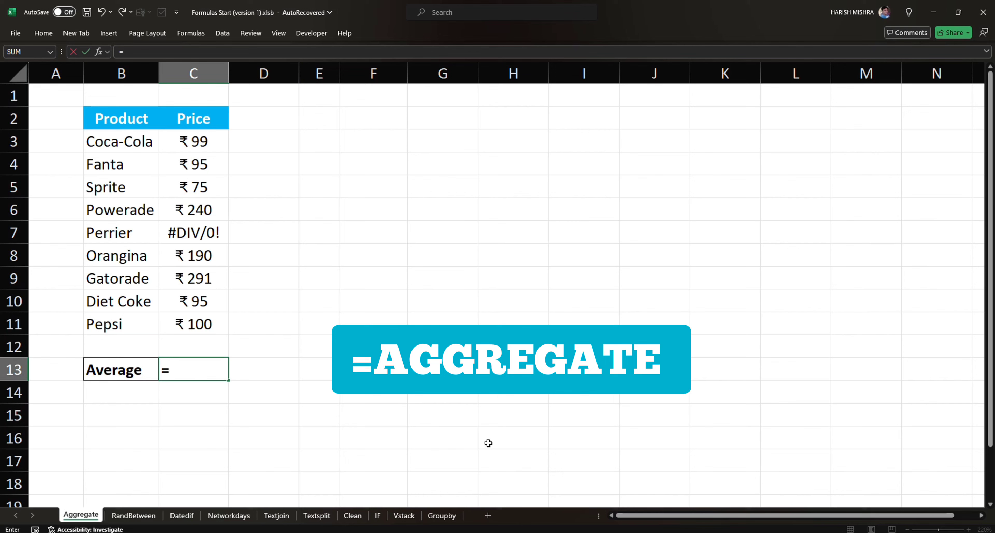
{"action": "type", "text": "agg"}
{"action": "key", "text": "Tab"}
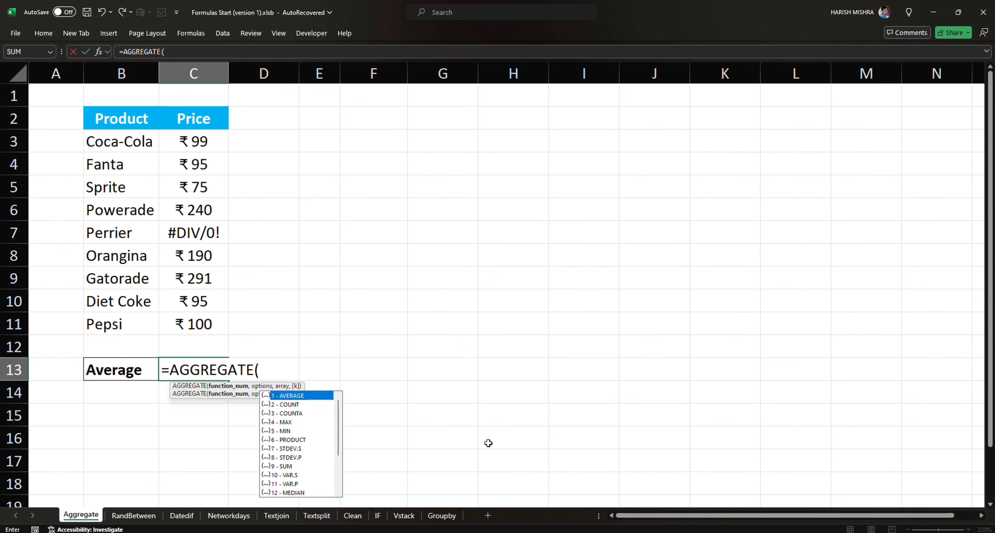
{"action": "key", "text": "Down"}
{"action": "key", "text": "Down"}
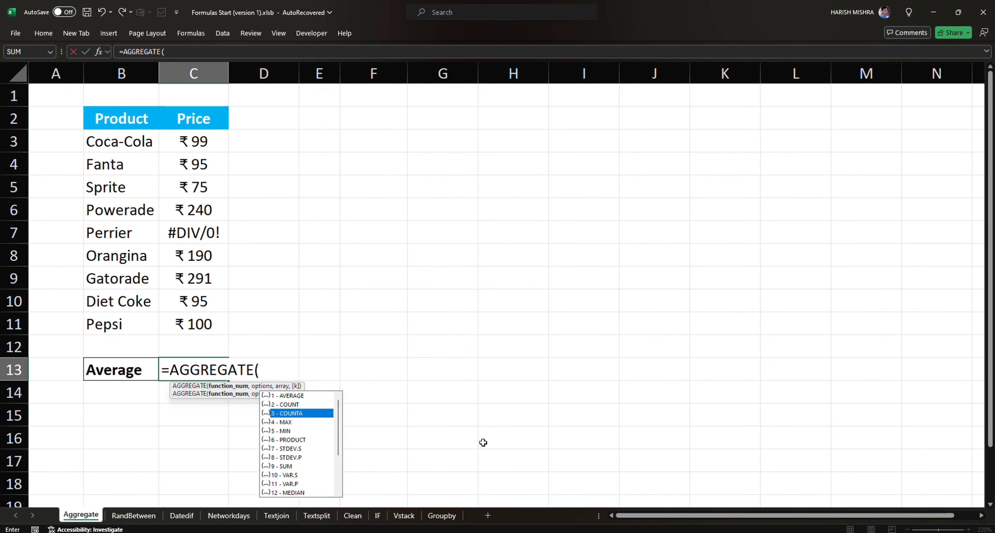
{"action": "key", "text": "Down"}
{"action": "key", "text": "Down"}
{"action": "key", "text": "Down"}
{"action": "key", "text": "Down"}
{"action": "key", "text": "Down"}
{"action": "key", "text": "Down"}
{"action": "key", "text": "Down"}
{"action": "key", "text": "Down"}
{"action": "key", "text": "Down"}
{"action": "key", "text": "Down"}
{"action": "key", "text": "Down"}
{"action": "key", "text": "Down"}
{"action": "key", "text": "Down"}
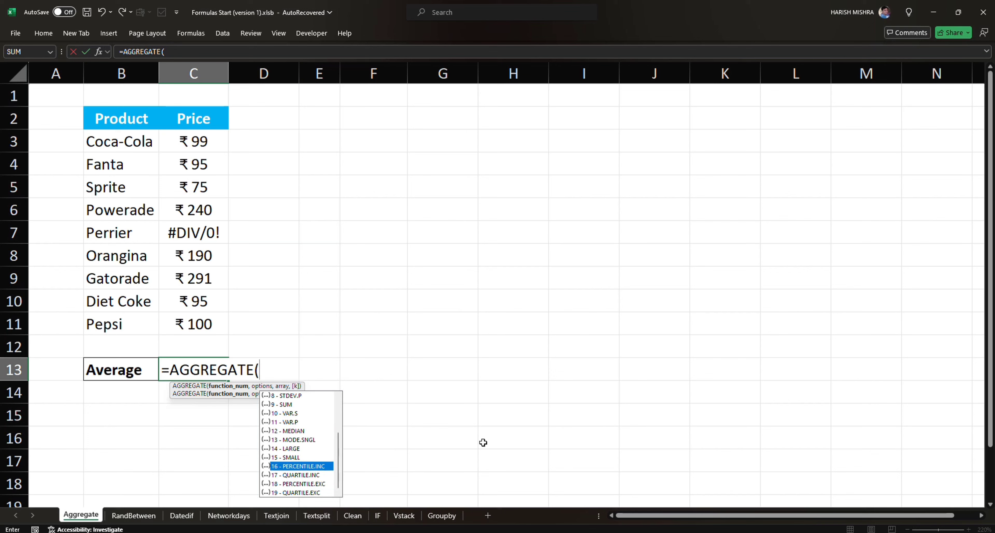
{"action": "key", "text": "Home"}
{"action": "type", "text": "1"}
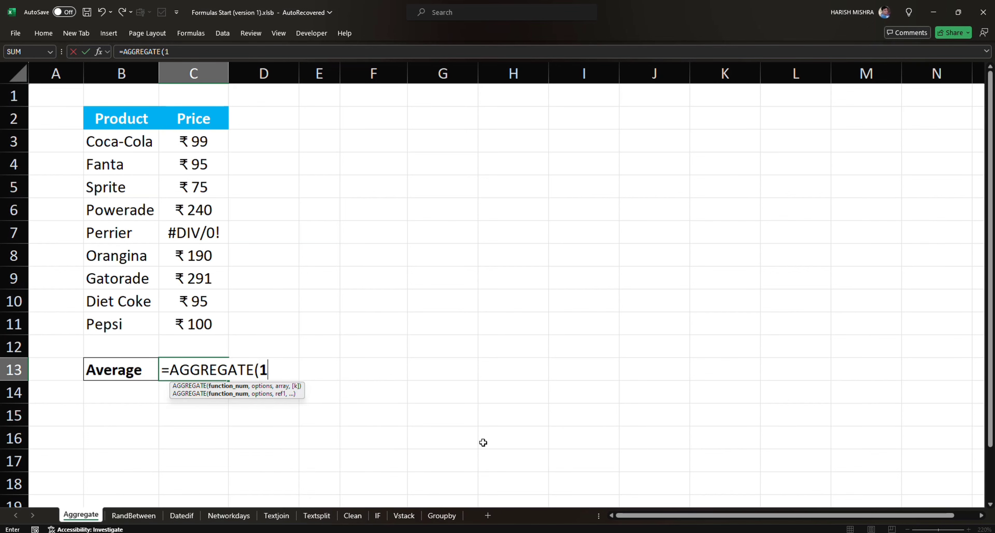
Set the options argument of C13's AGGREGATE formula to 6 (Ignore error values)
{"action": "type", "text": ","}
{"action": "key", "text": "Down"}
{"action": "key", "text": "Down"}
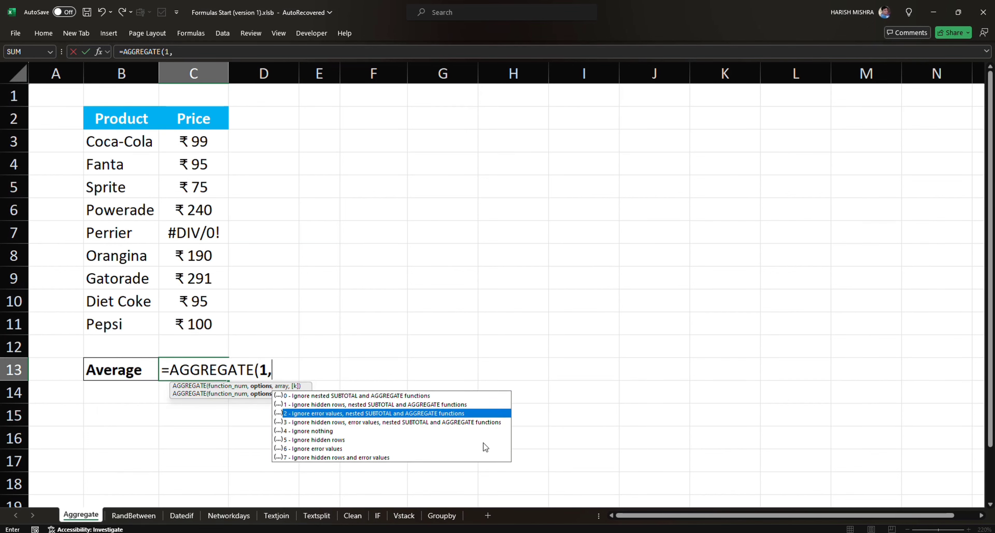
{"action": "key", "text": "Up"}
{"action": "key", "text": "Up"}
{"action": "key", "text": "Down"}
{"action": "key", "text": "Down"}
{"action": "key", "text": "Up"}
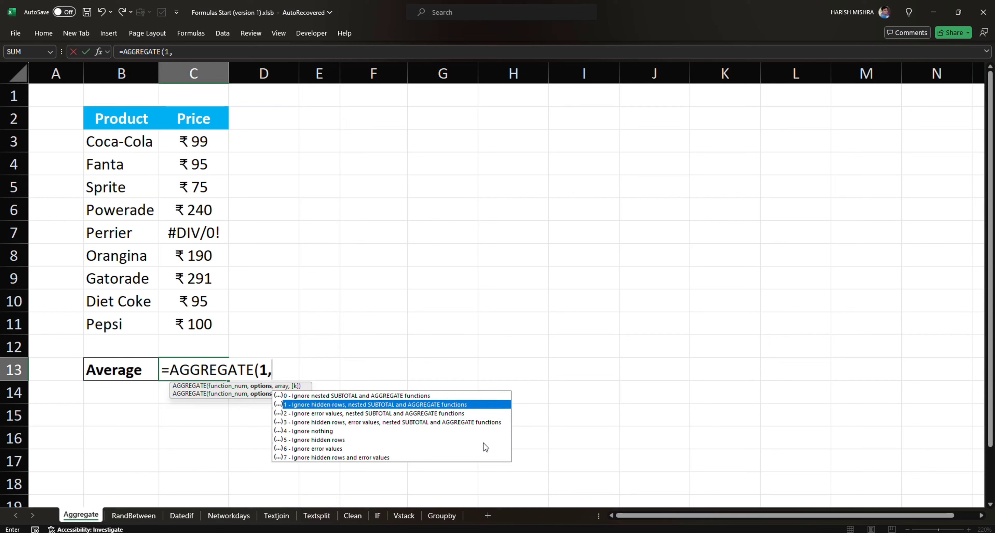
{"action": "key", "text": "Down"}
{"action": "key", "text": "Down"}
{"action": "key", "text": "Down"}
{"action": "key", "text": "Down"}
{"action": "key", "text": "Down"}
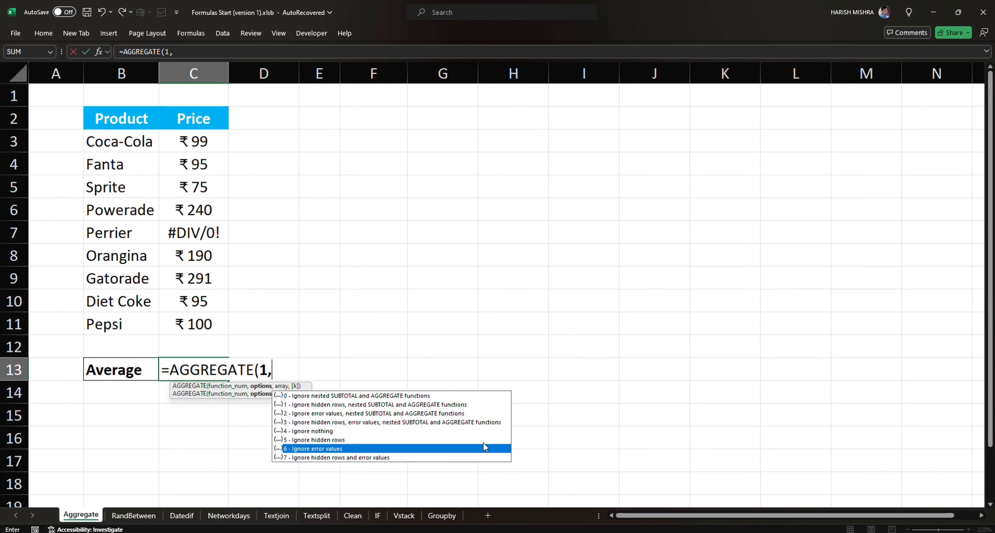
{"action": "key", "text": "Tab"}
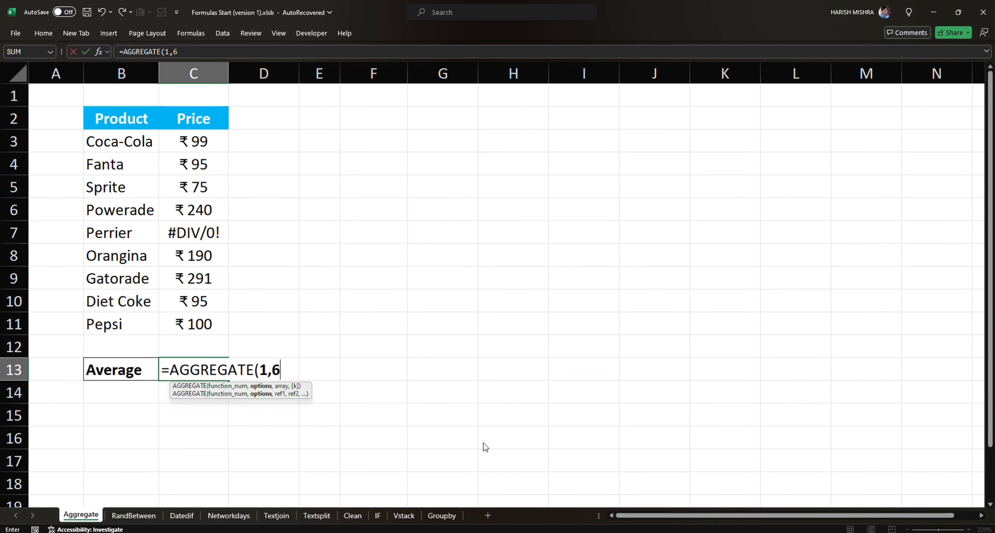
Add the price range C3:C11 as the array of C13's AGGREGATE formula and complete it
{"action": "type", "text": ","}
{"action": "key", "text": "Up"}
{"action": "key", "text": "Up"}
{"action": "key", "text": "ctrl+shift+Up"}
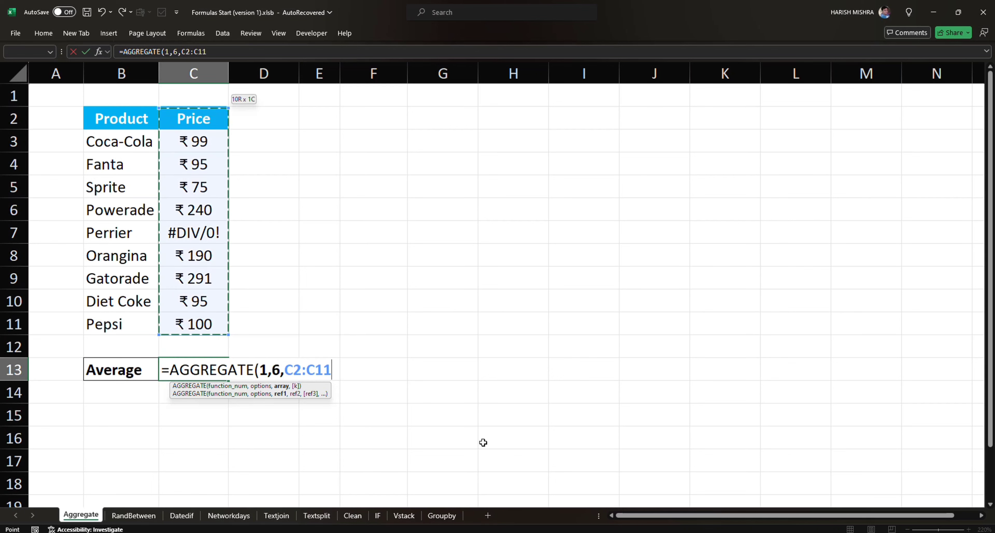
{"action": "key", "text": "shift+Down"}
{"action": "type", "text": "_"}
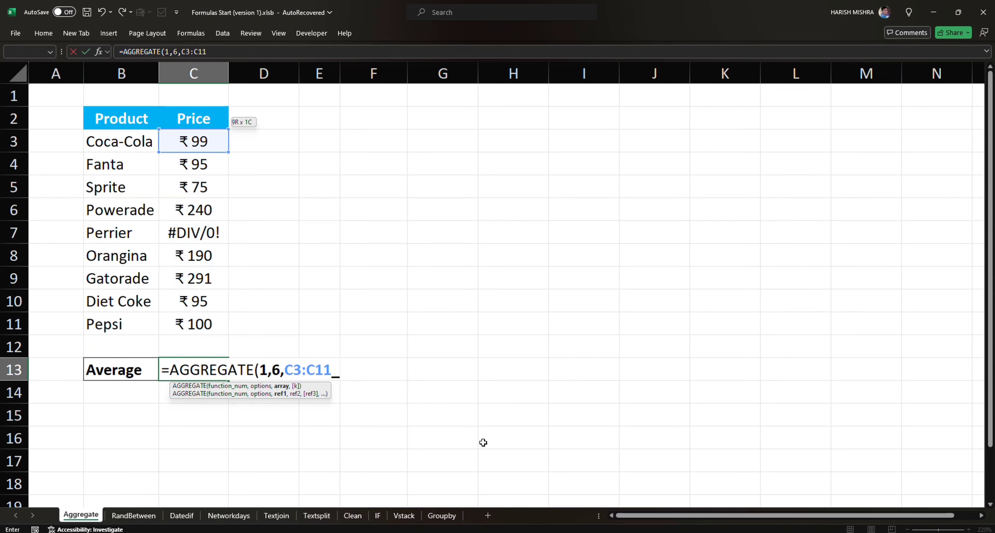
{"action": "key", "text": "BackSpace"}
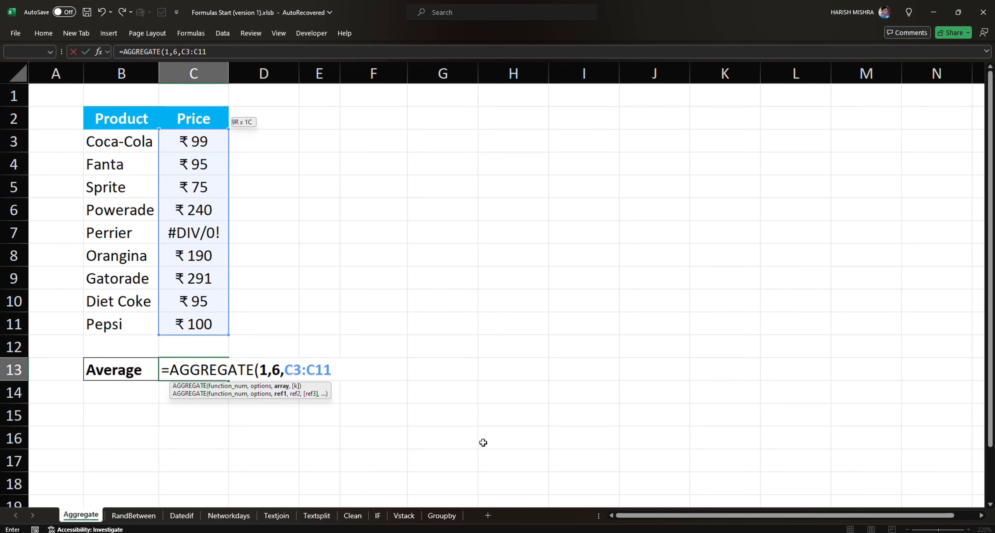
{"action": "type", "text": ")"}
{"action": "key", "text": "Return"}
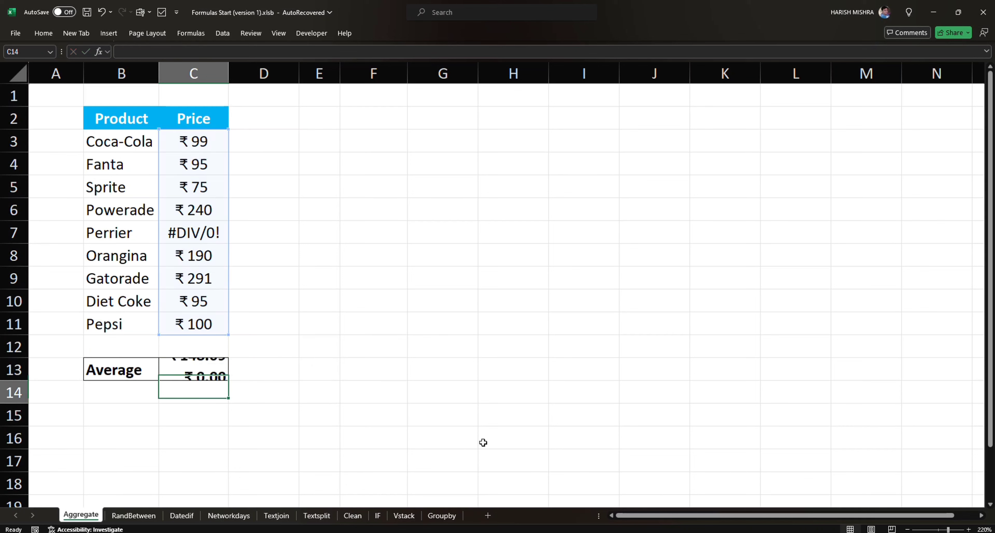
{"action": "key", "text": "Up"}
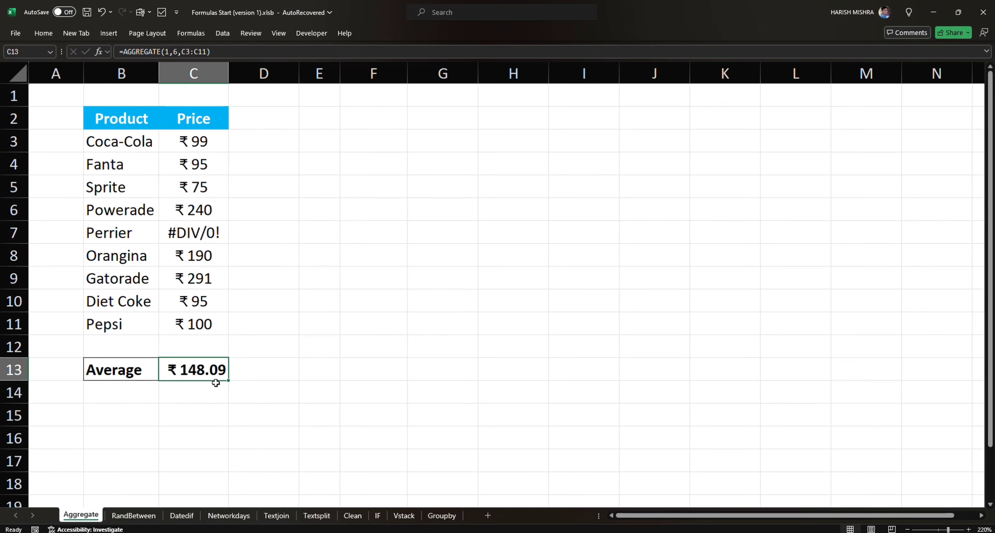
Start an AGGREGATE formula in cell C14 with function number 4 (MAX)
{"action": "left_click", "coordinate": [196, 401]}
{"action": "type", "text": "=agg"}
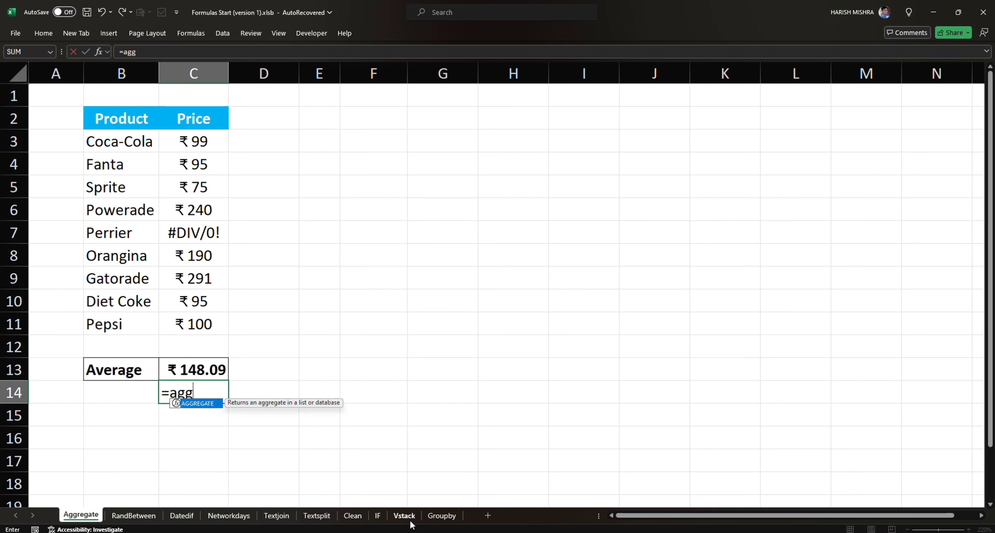
{"action": "key", "text": "Tab"}
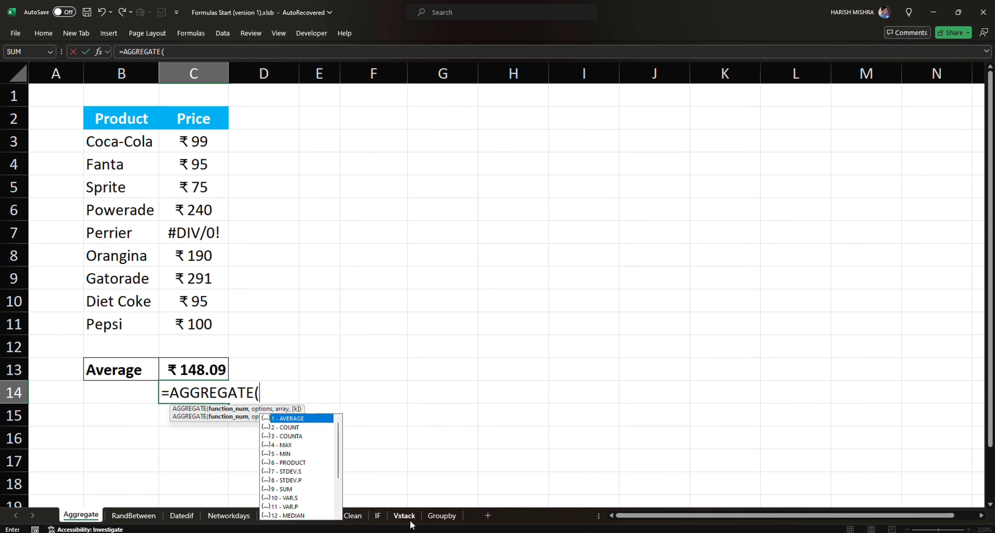
{"action": "key", "text": "Down"}
{"action": "key", "text": "Down"}
{"action": "key", "text": "Down"}
{"action": "key", "text": "Tab"}
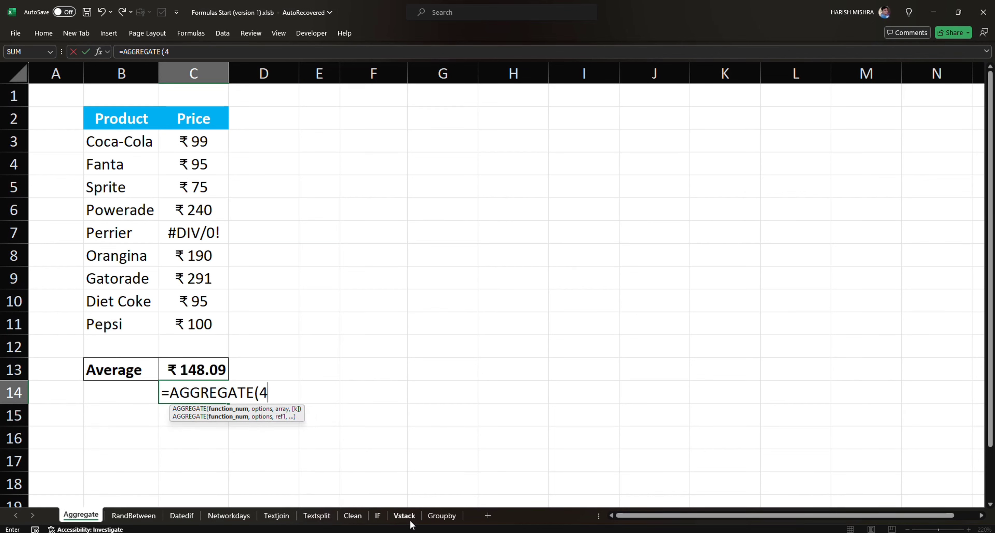
Set the options argument of C14's AGGREGATE formula to 6 (Ignore error values)
{"action": "type", "text": ","}
{"action": "key", "text": "Down"}
{"action": "key", "text": "Down"}
{"action": "key", "text": "Down"}
{"action": "key", "text": "Down"}
{"action": "key", "text": "Down"}
{"action": "key", "text": "Down"}
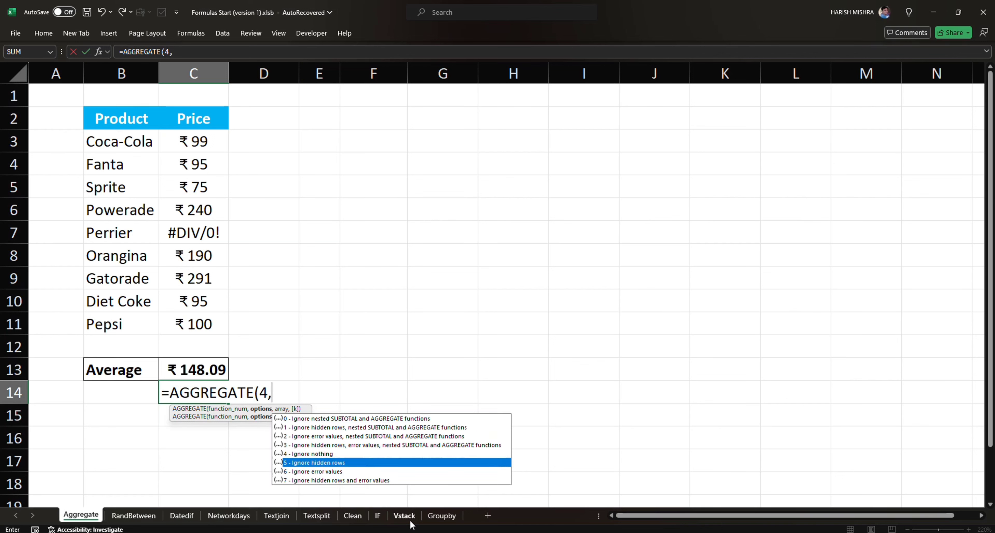
{"action": "key", "text": "Tab"}
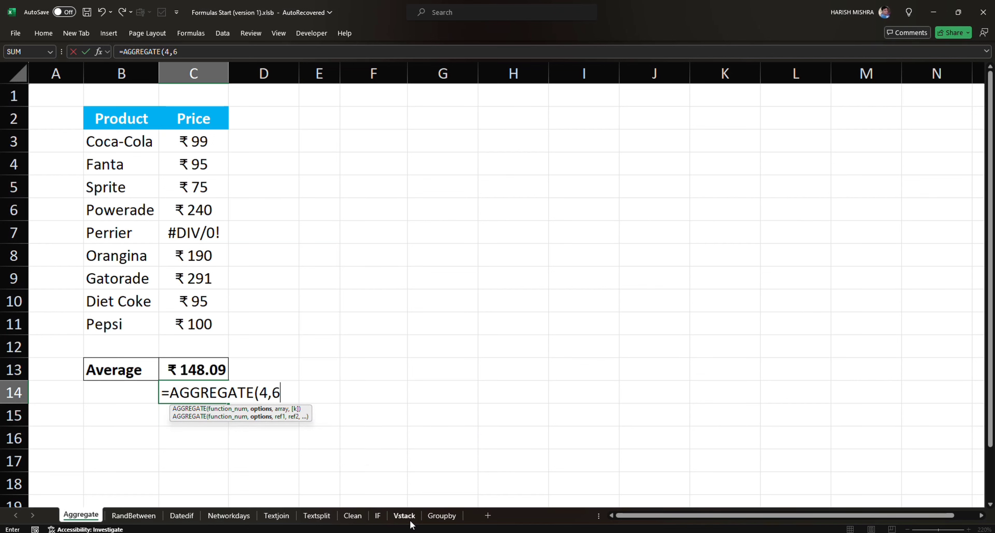
Use the price range C3:C11 as the array in C14's AGGREGATE formula and complete it
{"action": "type", "text": ","}
{"action": "key", "text": "Up"}
{"action": "key", "text": "Up"}
{"action": "key", "text": "Up"}
{"action": "key", "text": "ctrl+shift+Up"}
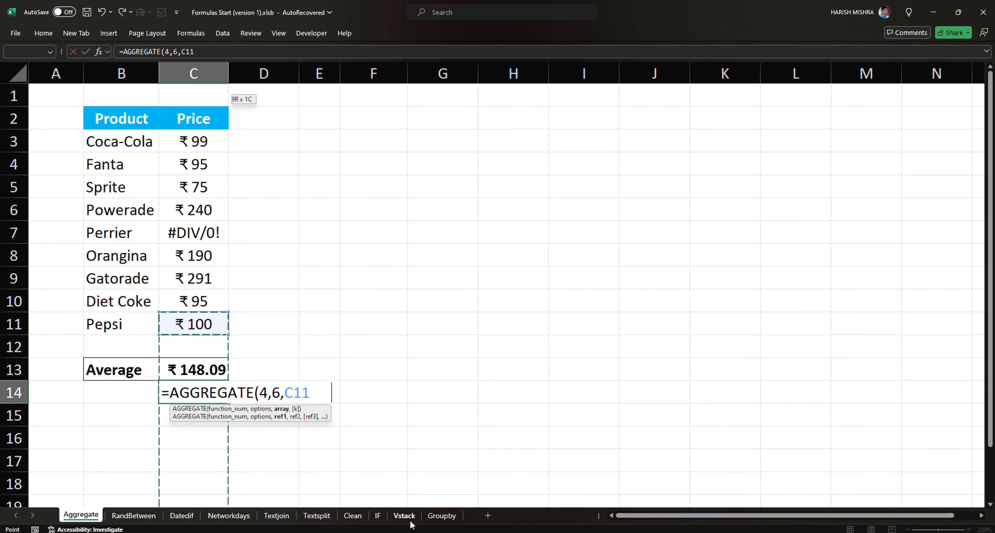
{"action": "key", "text": "Return"}
{"action": "key", "text": "Up"}
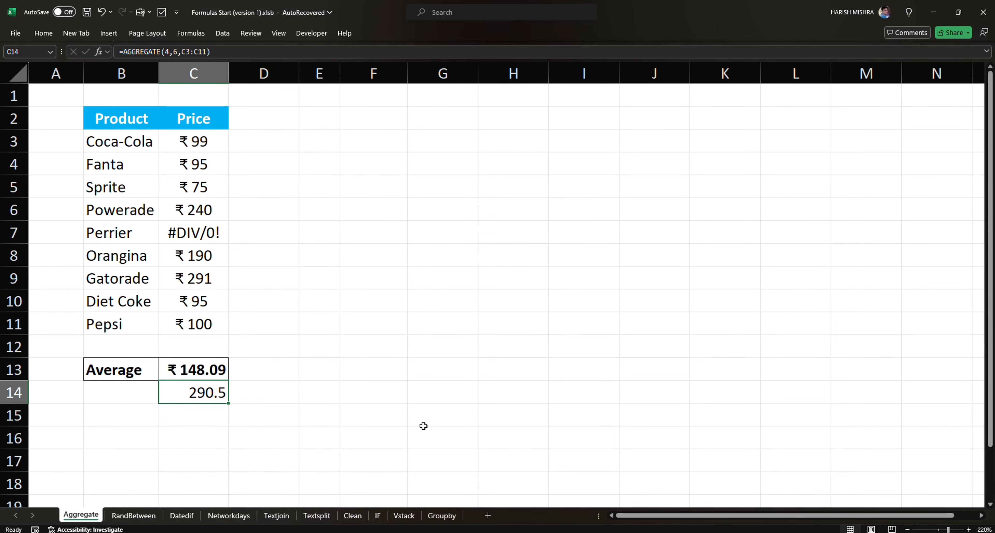
On the RandBetween sheet, start a RANDARRAY formula in B2 with 5 rows, 6 columns, minimum 10 and maximum 999
{"action": "key", "text": "ctrl+Page_Down"}
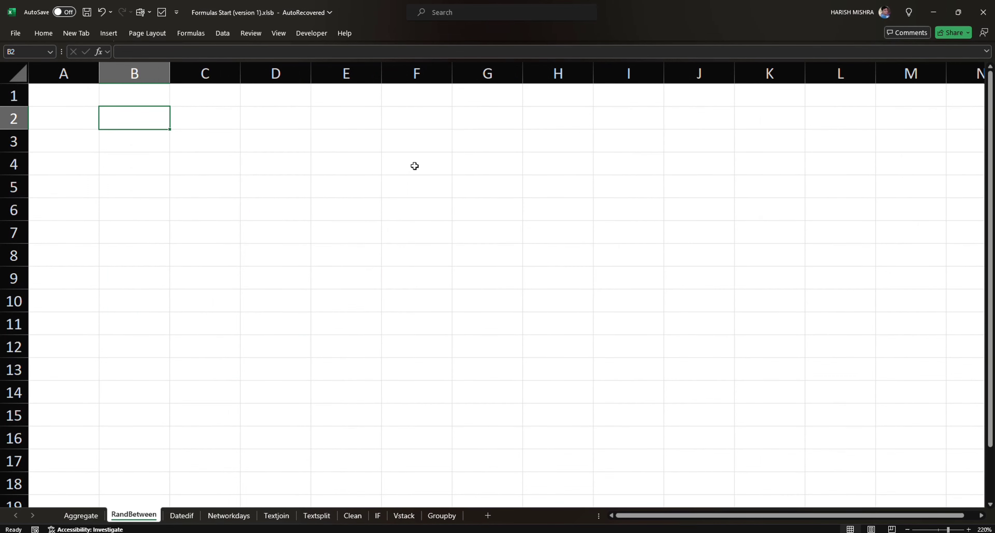
{"action": "type", "text": "=rand"}
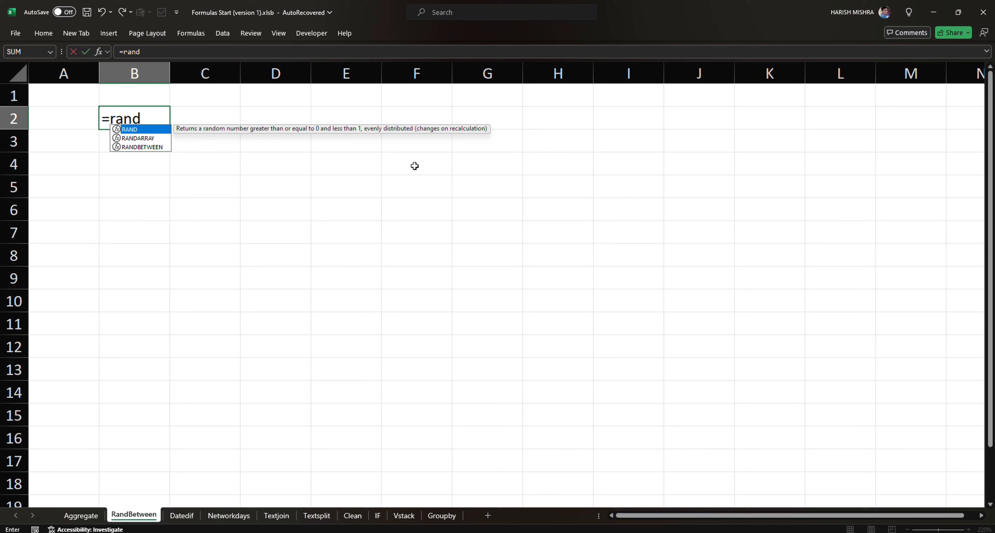
{"action": "key", "text": "Down"}
{"action": "key", "text": "Tab"}
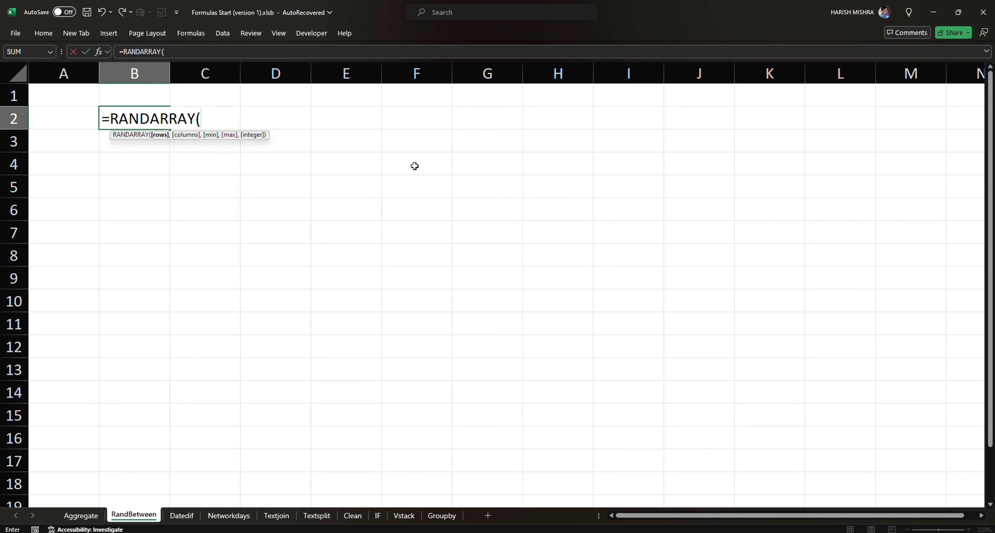
{"action": "type", "text": "5,6"}
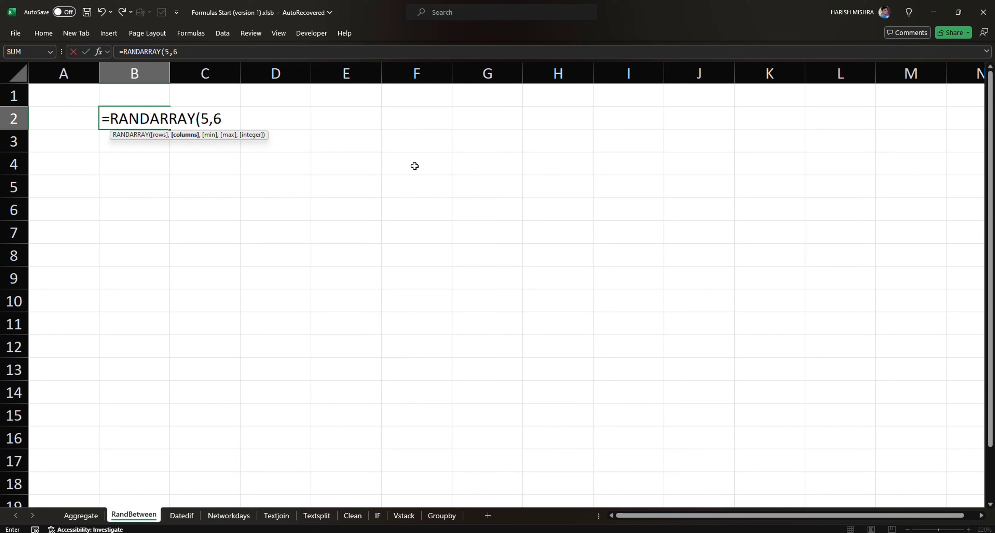
{"action": "type", "text": ",10,999"}
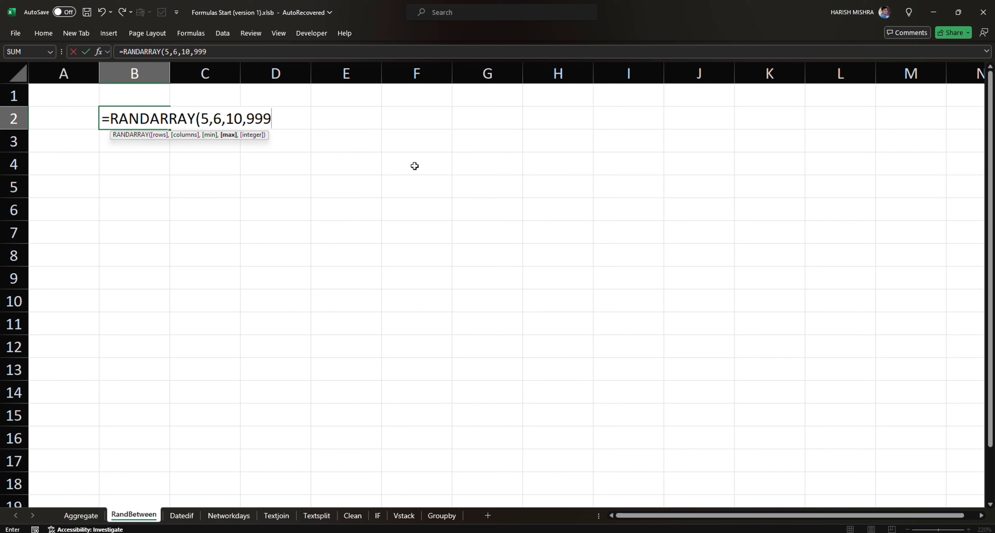
Set the integer argument of B2's RANDARRAY formula to TRUE (Integer) and complete the formula
{"action": "type", "text": ","}
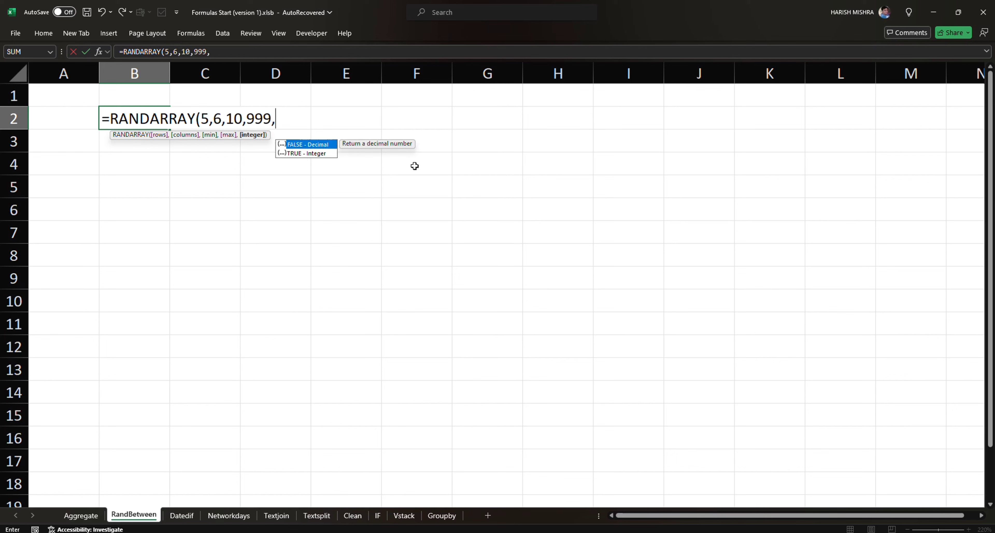
{"action": "key", "text": "Down"}
{"action": "key", "text": "Up"}
{"action": "key", "text": "Down"}
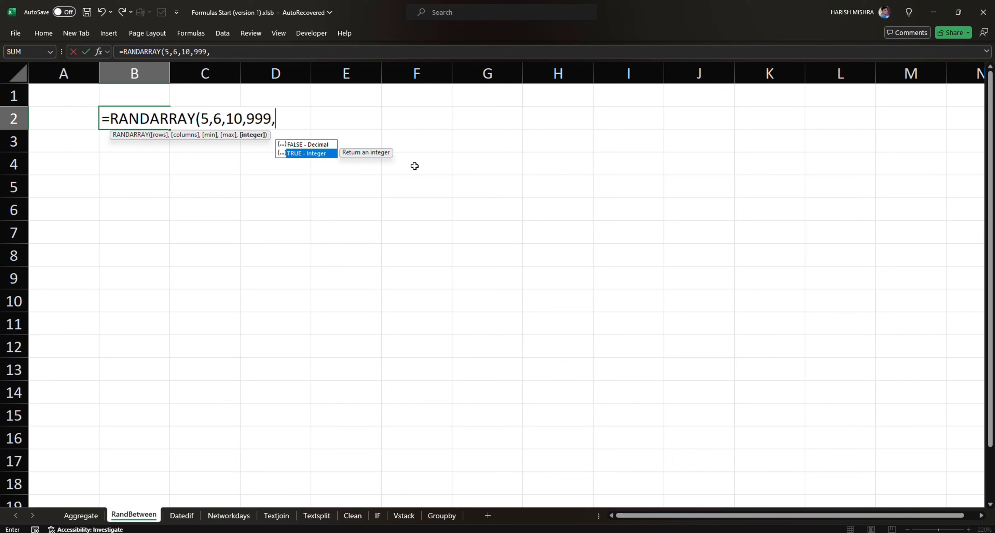
{"action": "key", "text": "Tab"}
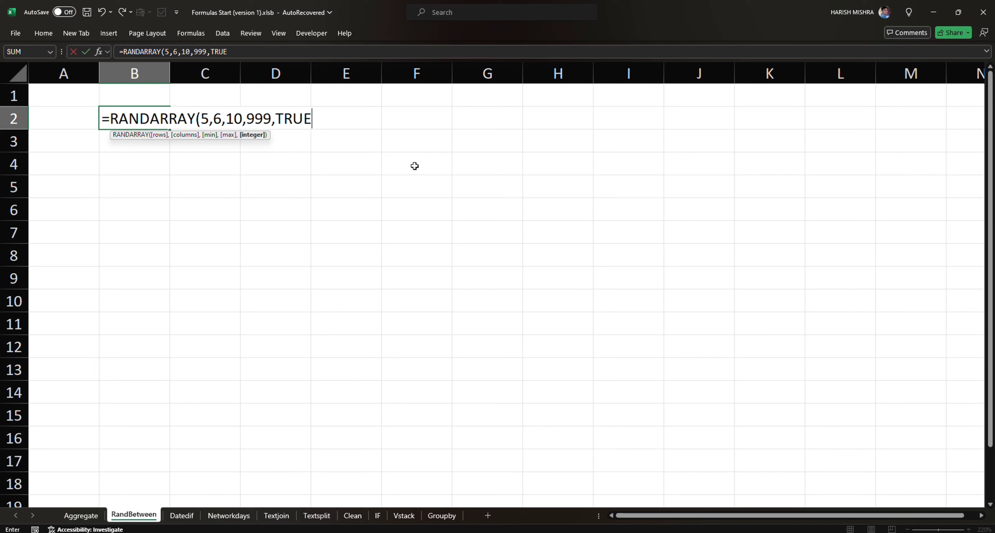
{"action": "type", "text": ")"}
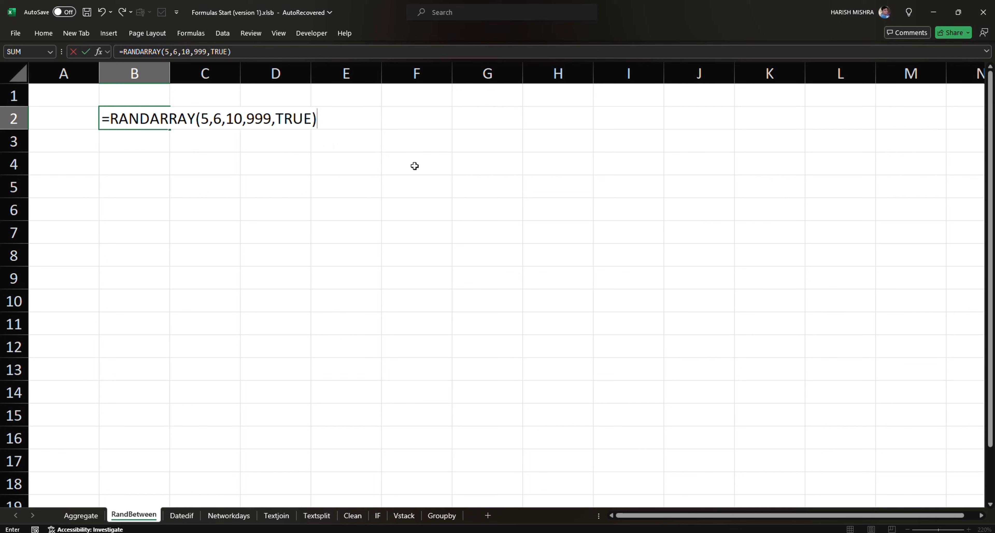
{"action": "key", "text": "Return"}
Change the integer argument of B2's RANDARRAY formula to FALSE (Decimal)
{"action": "key", "text": "Down"}
{"action": "key", "text": "Up"}
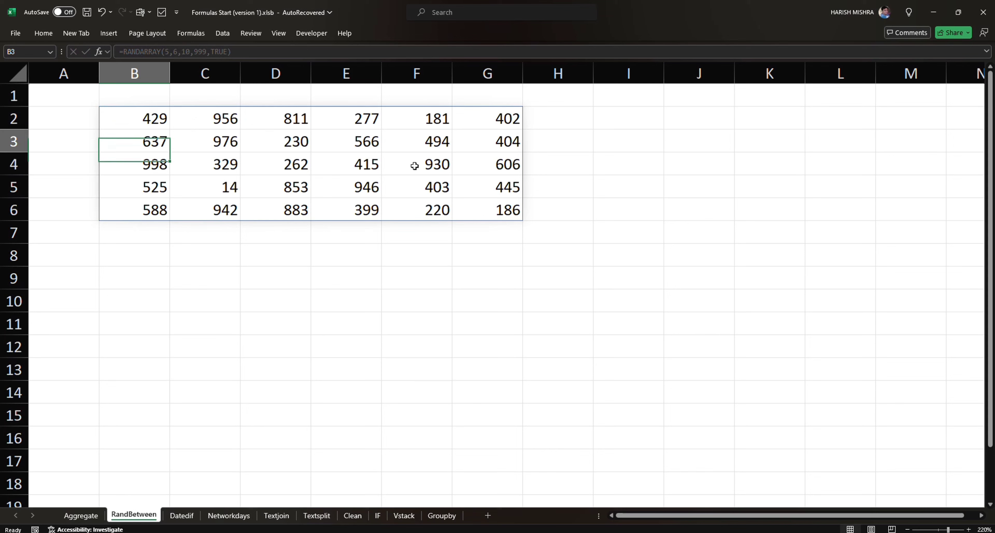
{"action": "key", "text": "Up"}
{"action": "key", "text": "F2"}
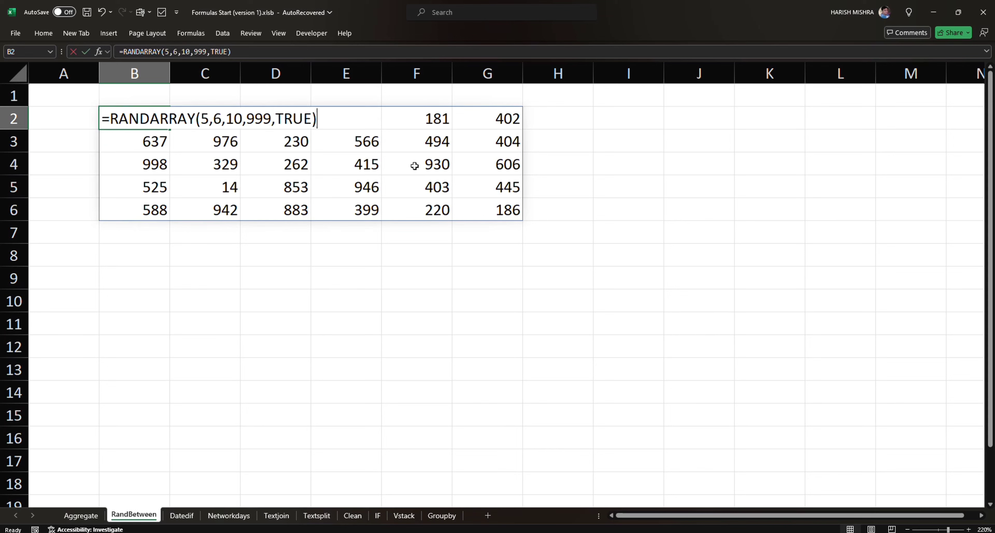
{"action": "key", "text": "BackSpace"}
{"action": "key", "text": "BackSpace"}
{"action": "key", "text": "BackSpace"}
{"action": "key", "text": "BackSpace"}
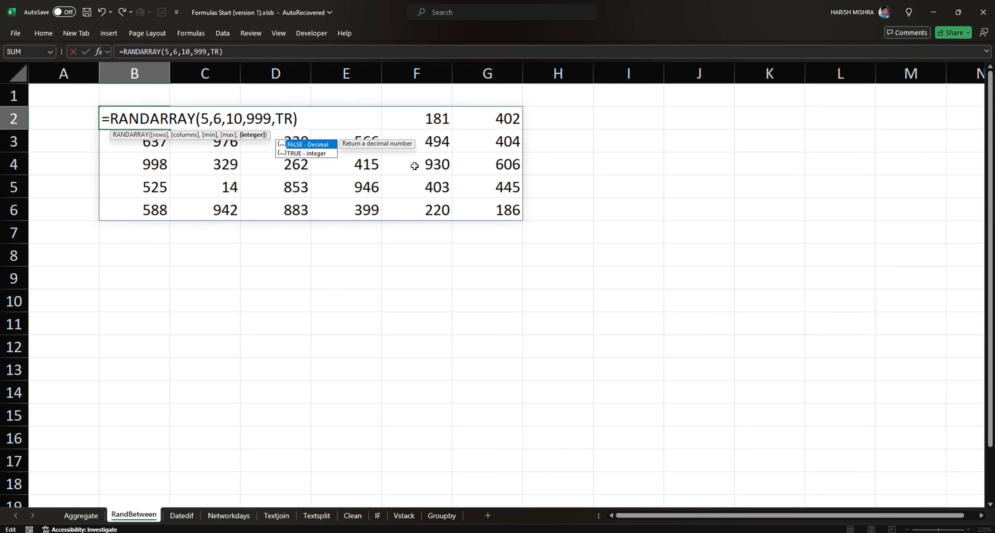
{"action": "key", "text": "Tab"}
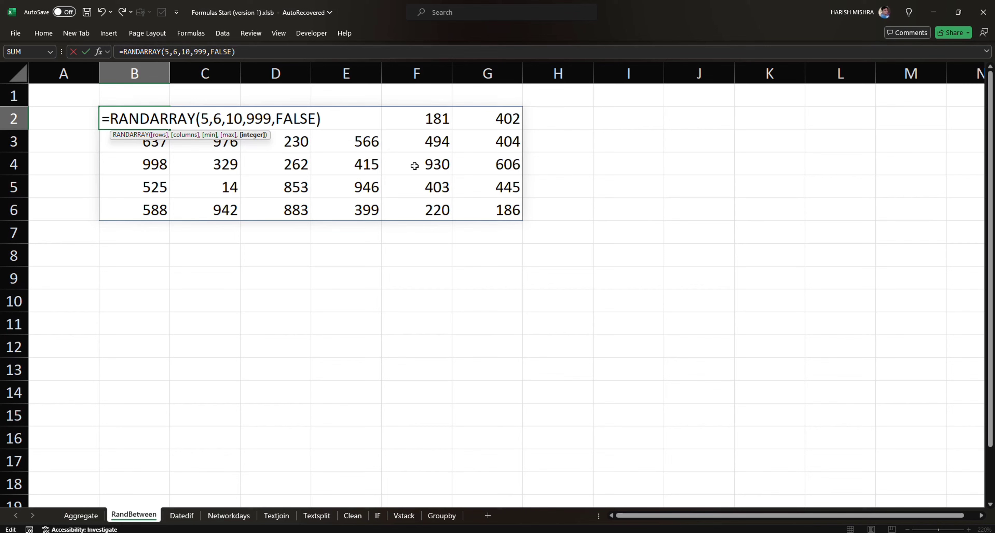
{"action": "key", "text": "Return"}
{"action": "key", "text": "Up"}
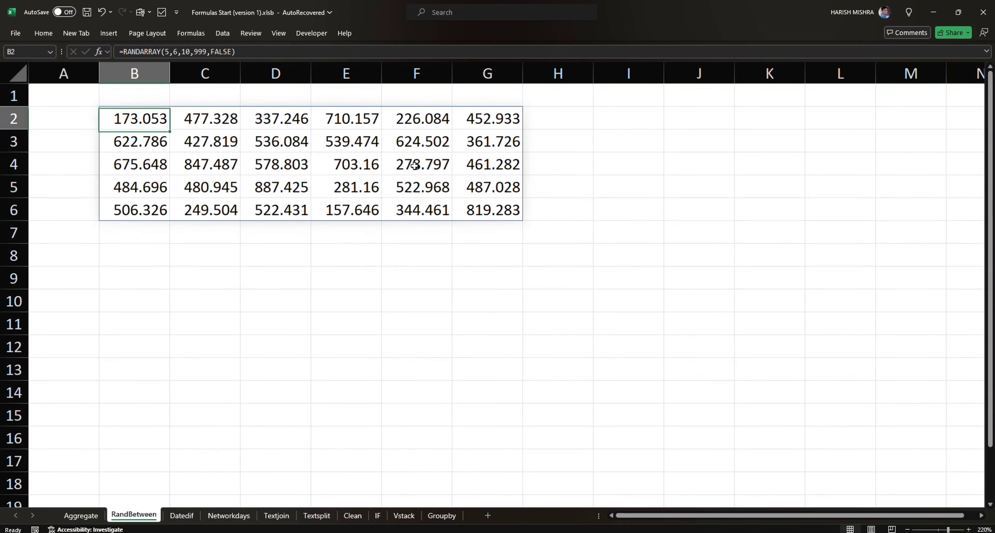
Move through the random number array and recalculate the sheet to generate a fresh set of values
{"action": "key", "text": "Right"}
{"action": "key", "text": "Right"}
{"action": "key", "text": "Right"}
{"action": "key", "text": "Right"}
{"action": "key", "text": "Down"}
{"action": "key", "text": "Right"}
{"action": "key", "text": "Right"}
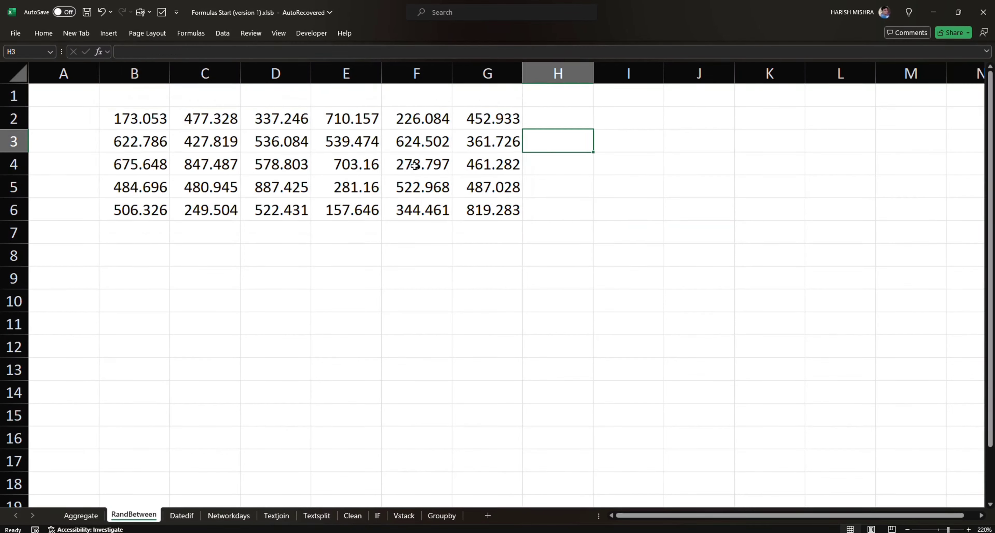
{"action": "key", "text": "Down"}
{"action": "key", "text": "Down"}
{"action": "key", "text": "Left"}
{"action": "key", "text": "Left"}
{"action": "key", "text": "F9"}
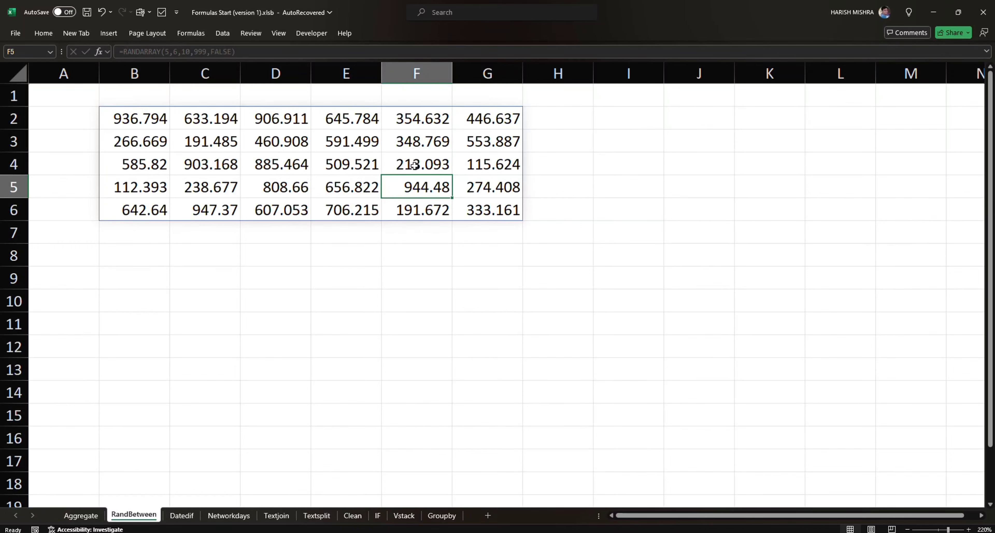
Go to the Datedif sheet and examine the order date, delivery date and the three difference columns
{"action": "key", "text": "ctrl+Page_Down"}
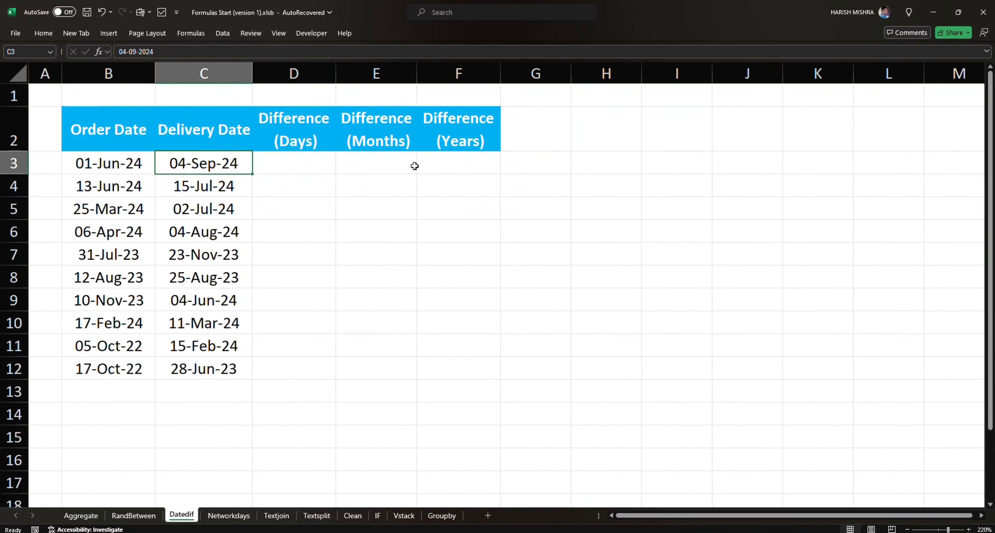
{"action": "key", "text": "Left"}
{"action": "key", "text": "Up"}
{"action": "key", "text": "Right"}
{"action": "key", "text": "Right"}
{"action": "key", "text": "Right"}
{"action": "key", "text": "Right"}
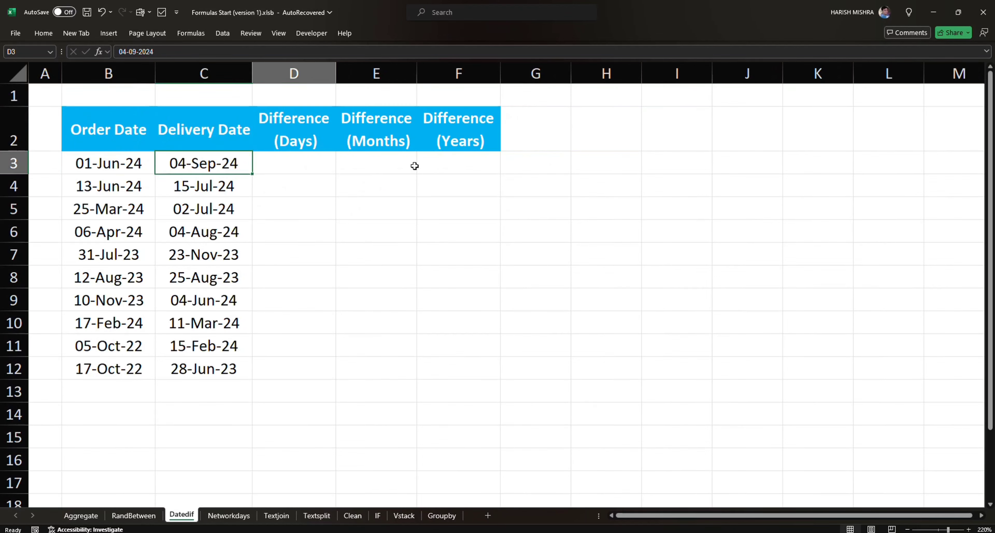
{"action": "key", "text": "Down"}
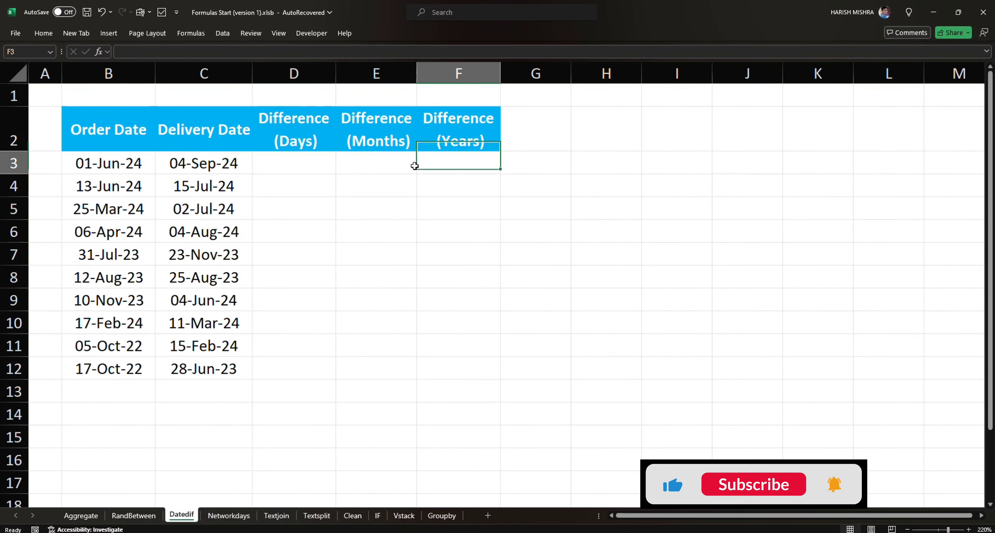
{"action": "key", "text": "Left"}
{"action": "key", "text": "Left"}
{"action": "key", "text": "Left"}
{"action": "key", "text": "Left"}
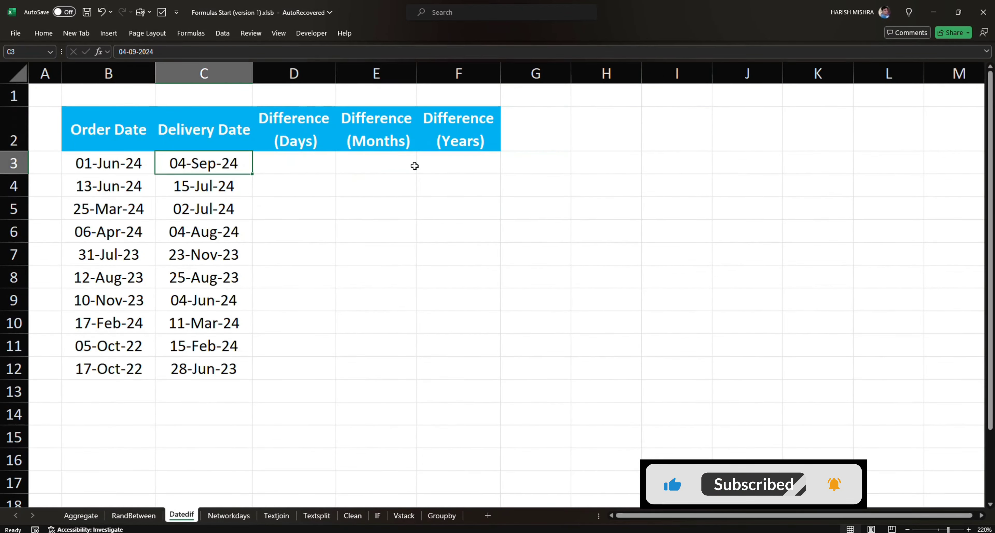
Start a DATEDIF formula in D3 with the order date in B3 as its start date
{"action": "key", "text": "Right"}
{"action": "key", "text": "Left"}
{"action": "key", "text": "Right"}
{"action": "key", "text": "Right"}
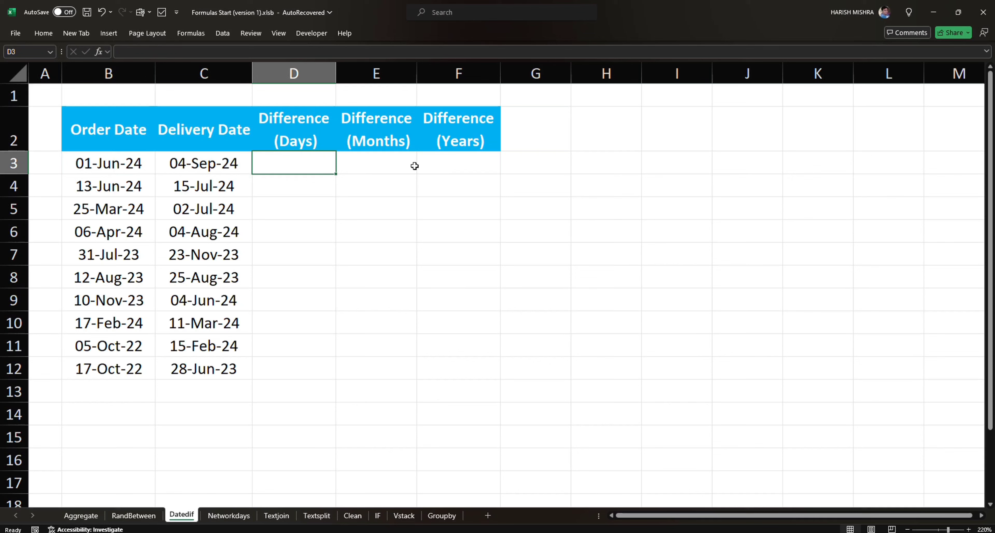
{"action": "type", "text": "="}
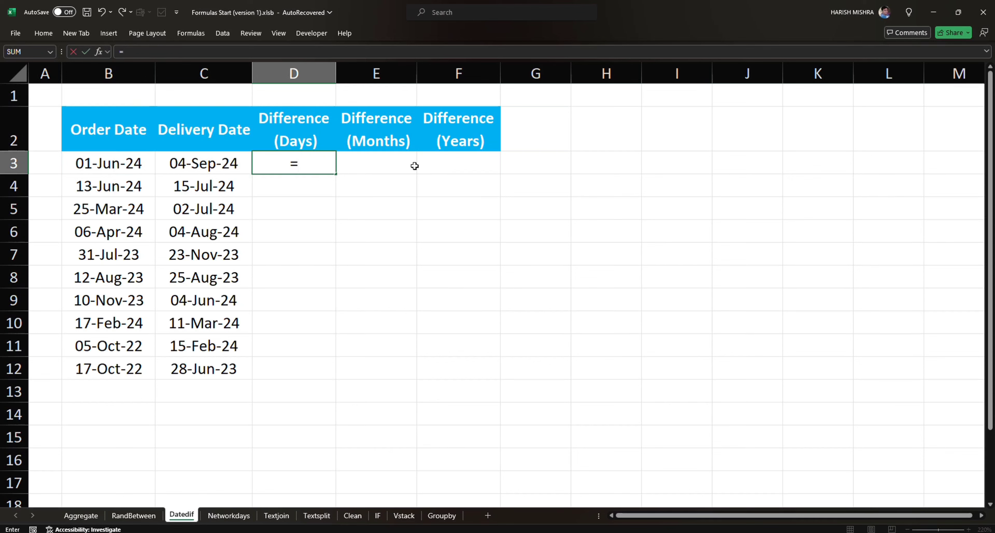
{"action": "type", "text": "dat"}
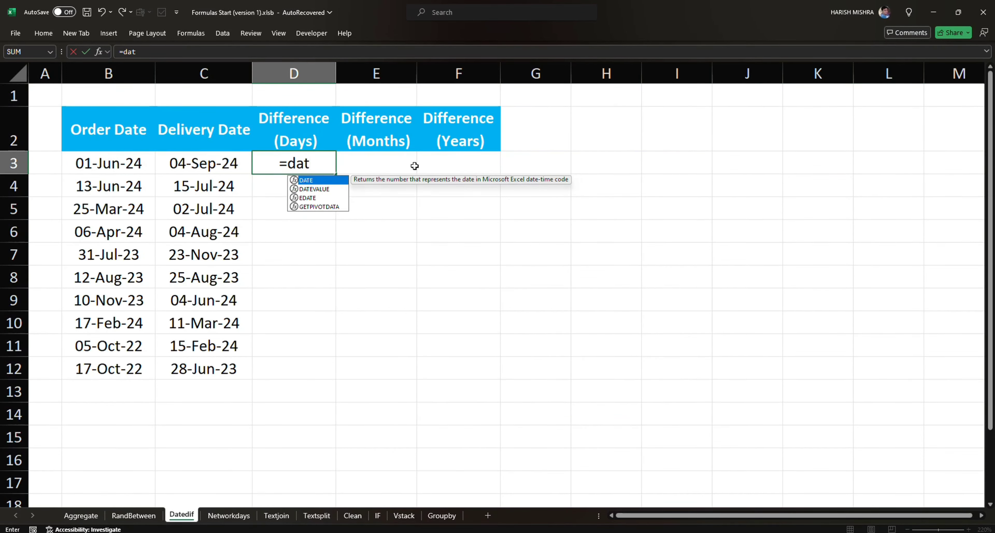
{"action": "type", "text": "edif"}
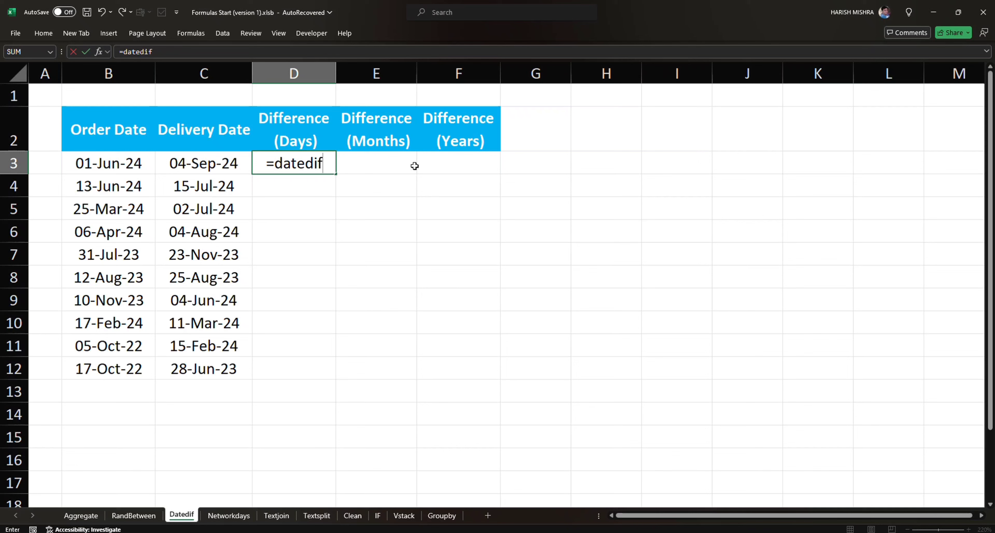
{"action": "type", "text": "("}
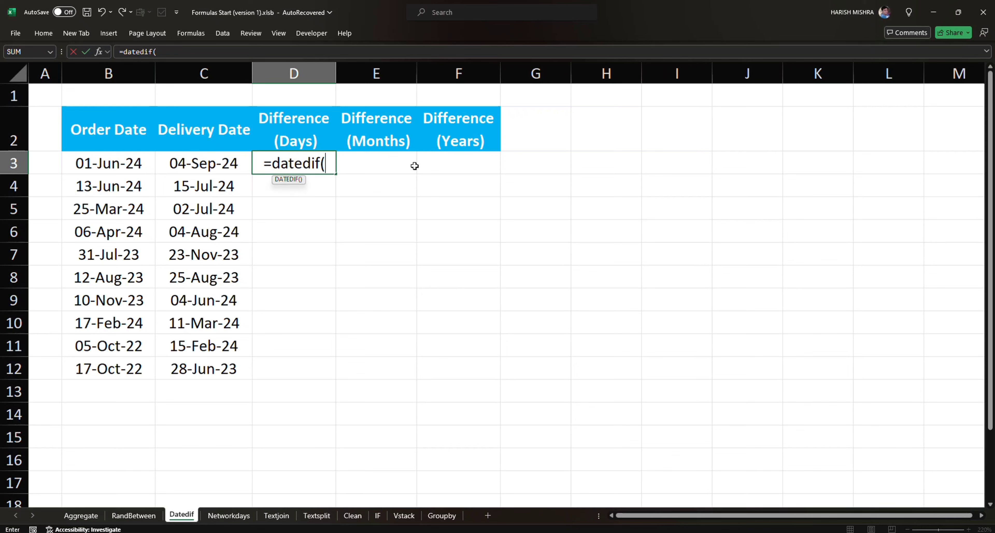
{"action": "left_click", "coordinate": [128, 168]}
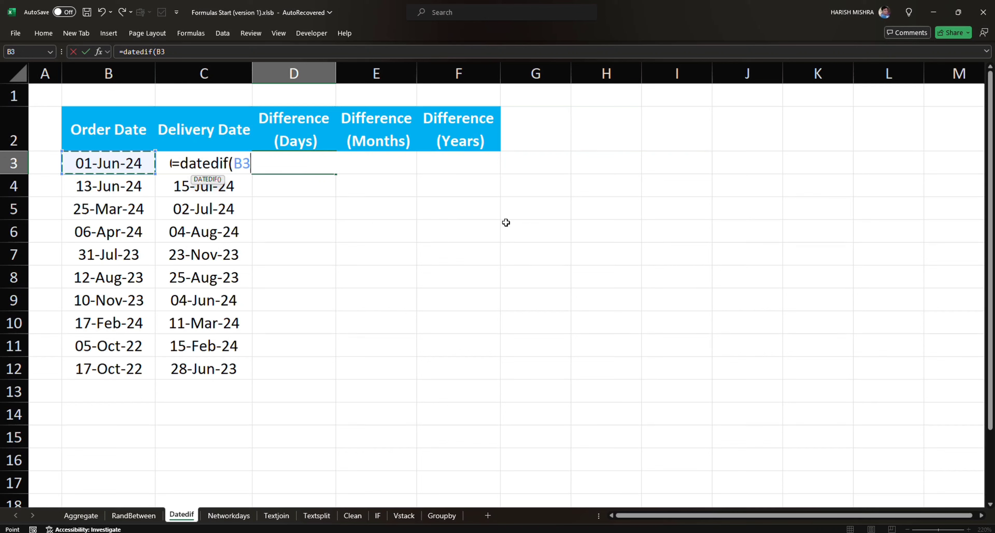
Add the delivery date C3 as the end date and "D" as the unit, completing D3's DATEDIF formula
{"action": "type", "text": ","}
{"action": "key", "text": "Down"}
{"action": "key", "text": "Right"}
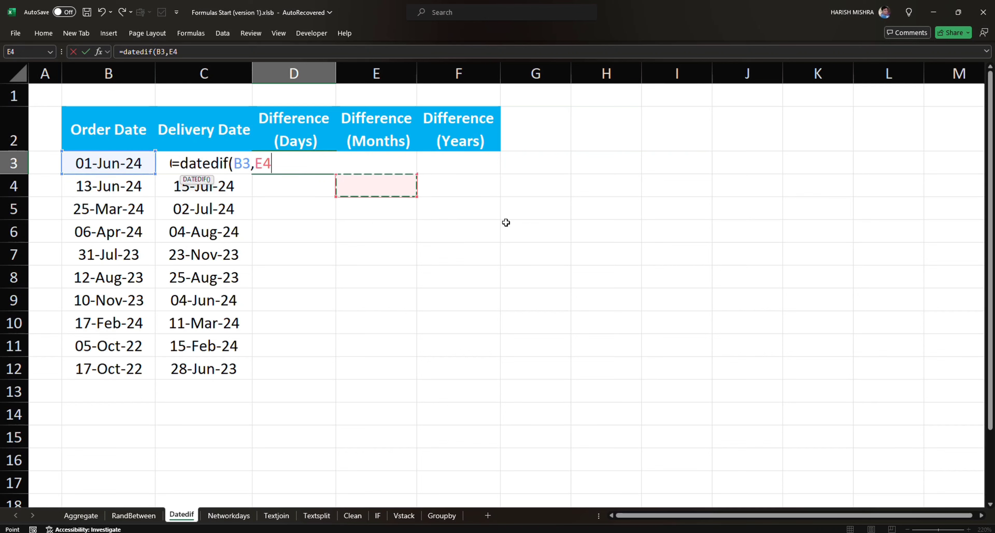
{"action": "key", "text": "Left"}
{"action": "key", "text": "Left"}
{"action": "key", "text": "Up"}
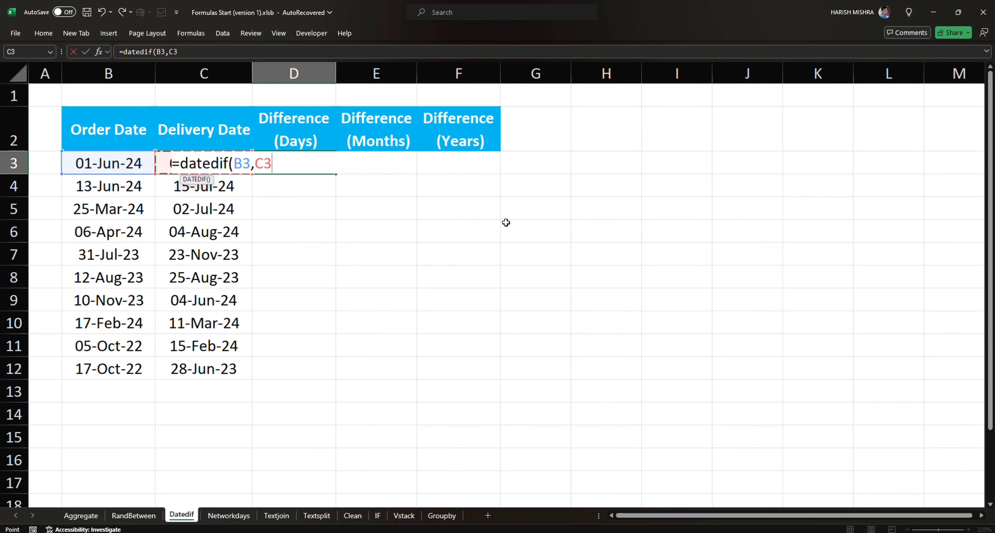
{"action": "type", "text": ",\"D\")"}
{"action": "key", "text": "Return"}
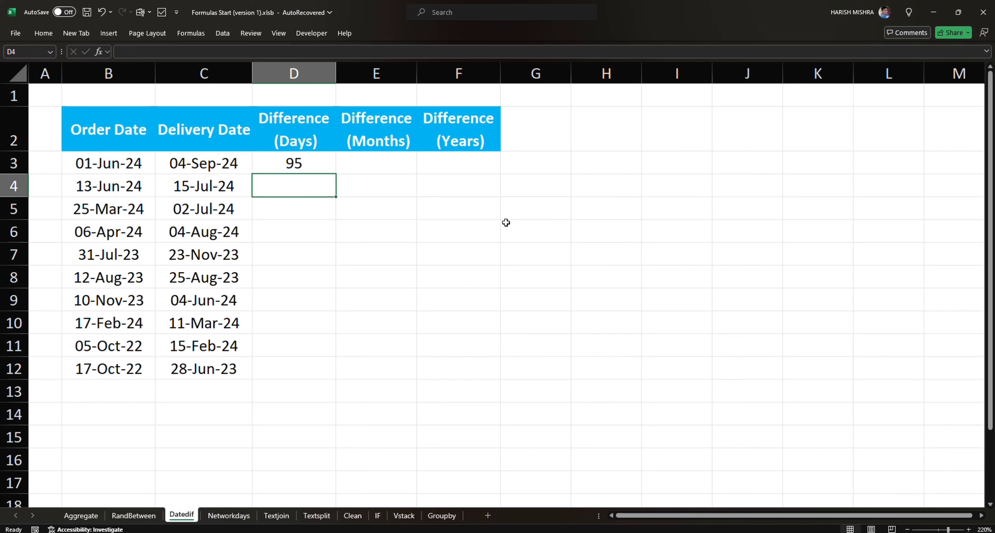
Fill the DATEDIF formula from D3 down through D12 in the Difference (Days) column
{"action": "key", "text": "Left"}
{"action": "key", "text": "ctrl+Down"}
{"action": "key", "text": "Right"}
{"action": "key", "text": "ctrl+shift+Up"}
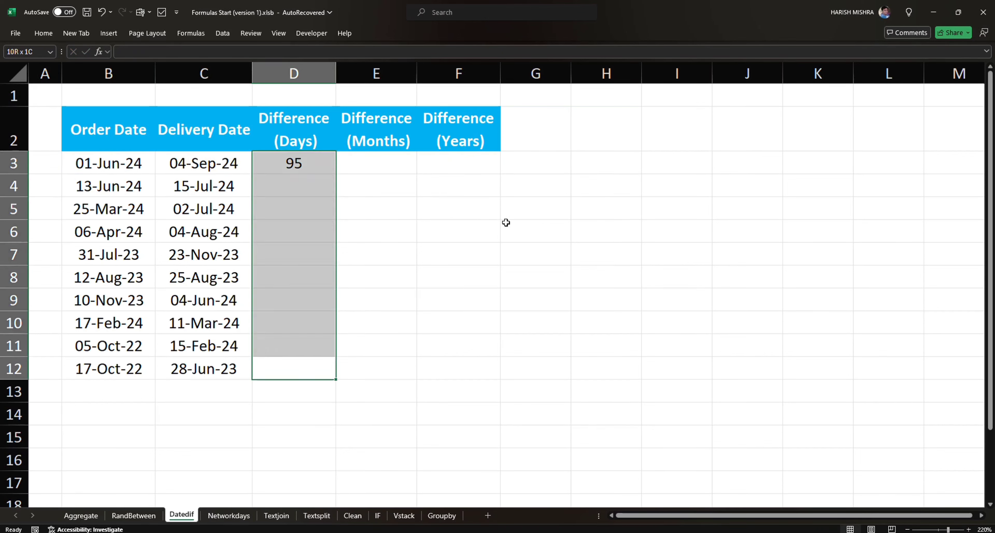
{"action": "key", "text": "ctrl+d"}
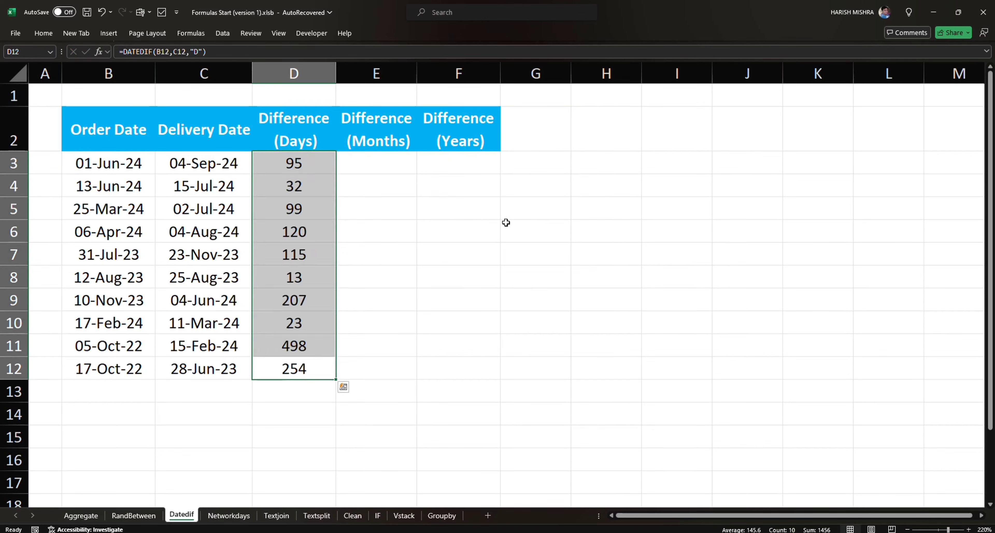
Lock only the columns of the date references in D3, making the formula =DATEDIF($B3,$C3,"D")
{"action": "key", "text": "Down"}
{"action": "key", "text": "Up"}
{"action": "key", "text": "Left"}
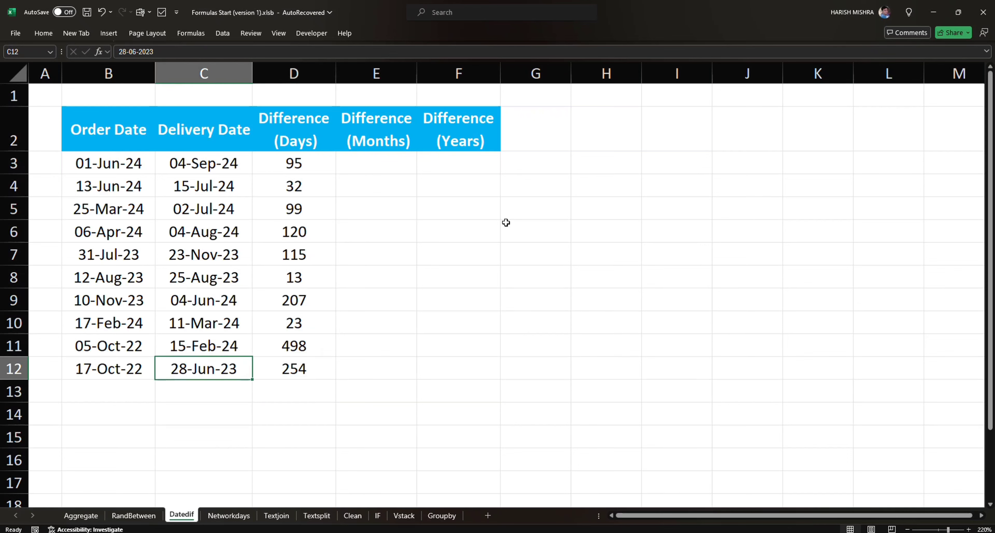
{"action": "key", "text": "Right"}
{"action": "key", "text": "Left"}
{"action": "key", "text": "Left"}
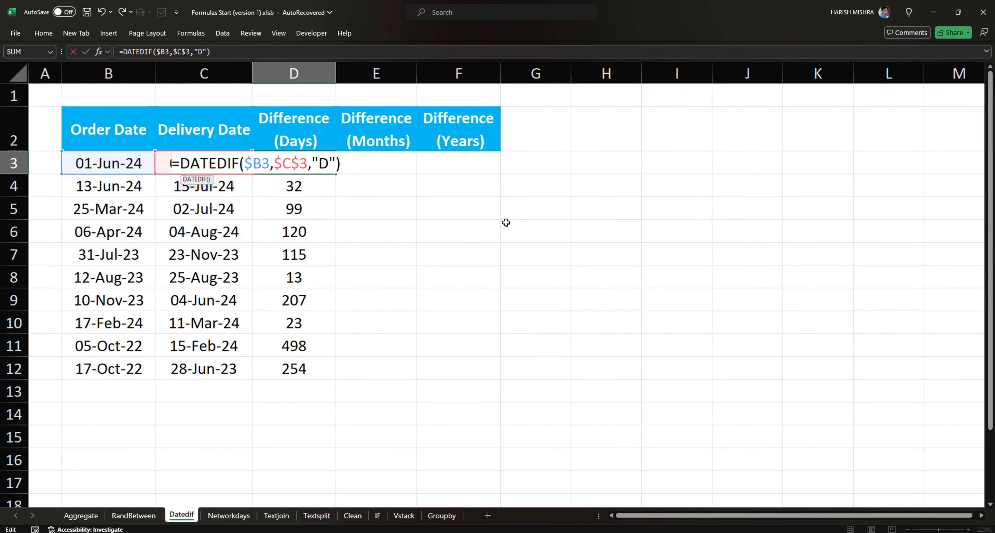
{"action": "key", "text": "Right"}
{"action": "key", "text": "Right"}
{"action": "key", "text": "Delete"}
{"action": "key", "text": "ctrl+Return"}
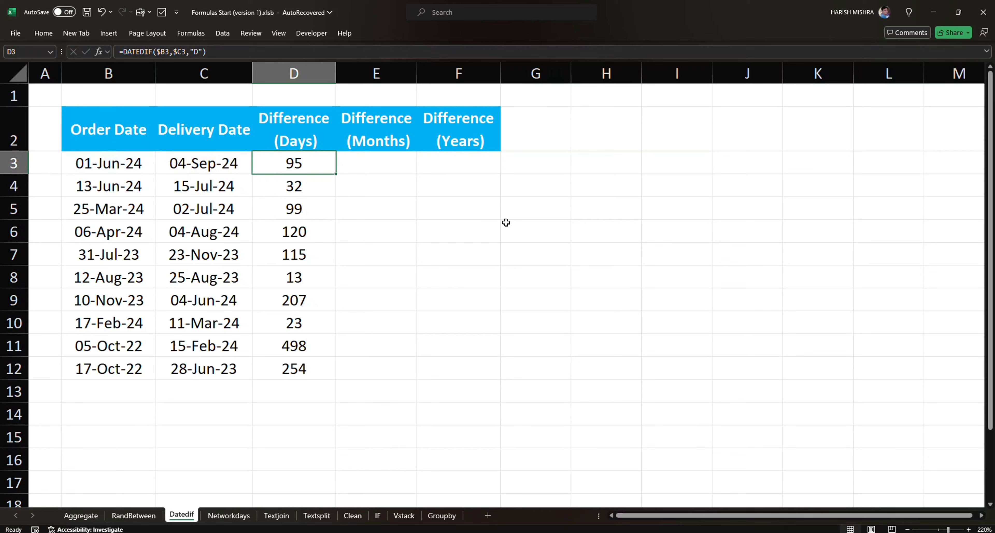
{"action": "key", "text": "ctrl+shift+Down"}
{"action": "key", "text": "Right"}
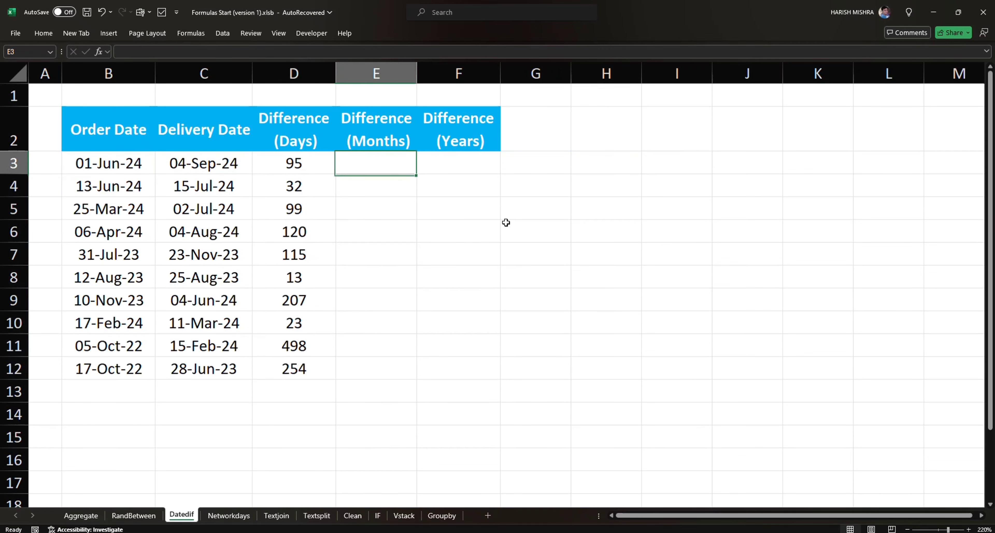
Copy the DATEDIF formula from D3 into E3 in the Difference (Months) column
{"action": "key", "text": "Left"}
{"action": "key", "text": "ctrl+c"}
{"action": "key", "text": "Right"}
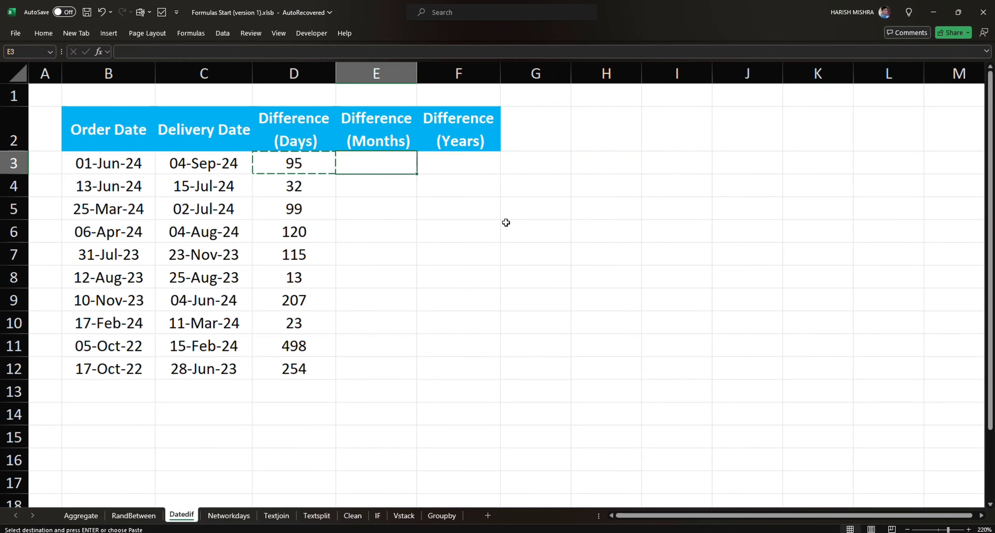
{"action": "key", "text": "ctrl+v"}
Change the unit in E3's DATEDIF formula to "M" so it counts months
{"action": "key", "text": "F2"}
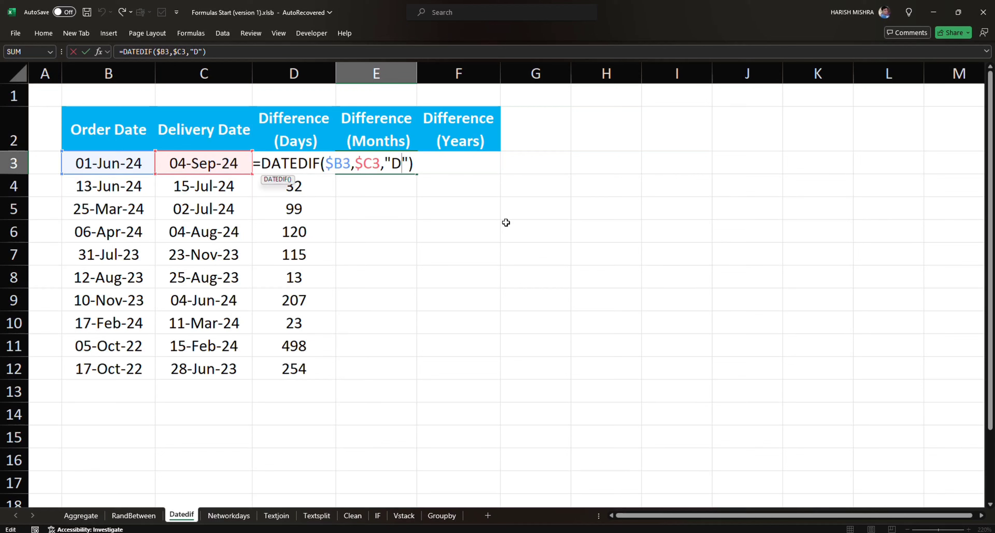
{"action": "key", "text": "Left"}
{"action": "key", "text": "Left"}
{"action": "key", "text": "BackSpace"}
{"action": "type", "text": "M"}
{"action": "key", "text": "Return"}
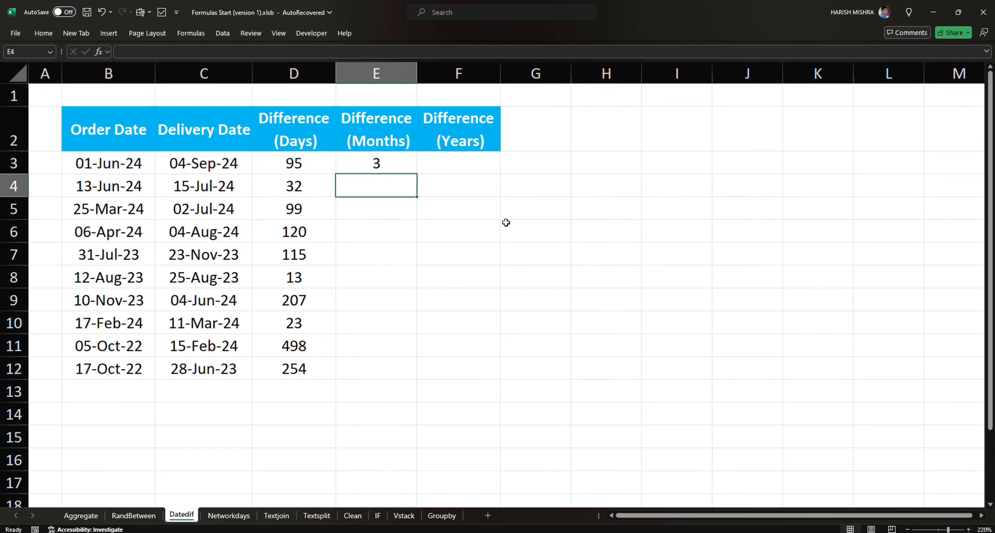
Fill the month DATEDIF formula from E3 down through E12
{"action": "key", "text": "Up"}
{"action": "key", "text": "Left"}
{"action": "key", "text": "ctrl+Down"}
{"action": "key", "text": "Right"}
{"action": "key", "text": "ctrl+shift+Up"}
{"action": "key", "text": "ctrl+d"}
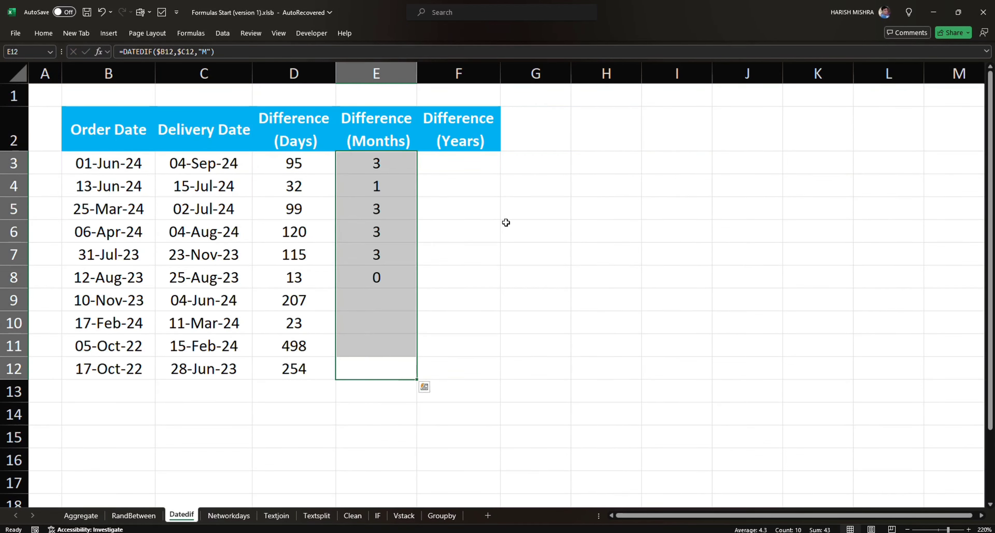
{"action": "key", "text": "Down"}
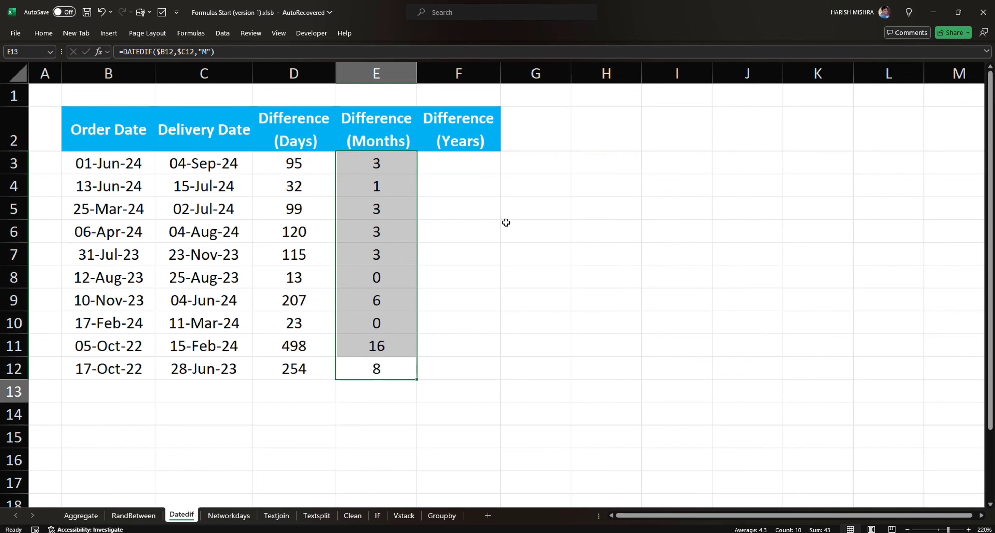
Copy the DATEDIF formula from E3 into F3 in the Difference (Years) column
{"action": "key", "text": "Up"}
{"action": "key", "text": "Up"}
{"action": "key", "text": "ctrl+Up"}
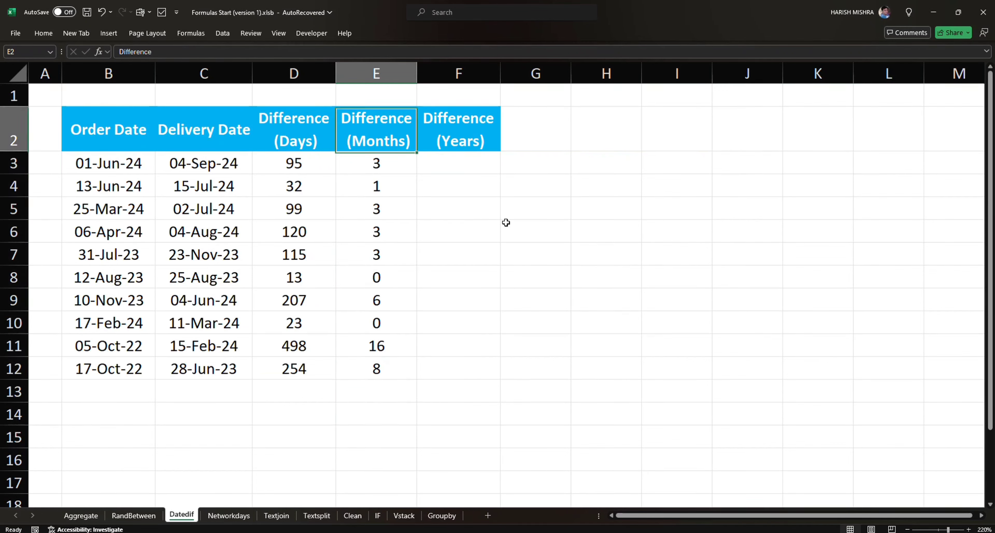
{"action": "key", "text": "Down"}
{"action": "key", "text": "Up"}
{"action": "key", "text": "Right"}
{"action": "key", "text": "Right"}
{"action": "key", "text": "Left"}
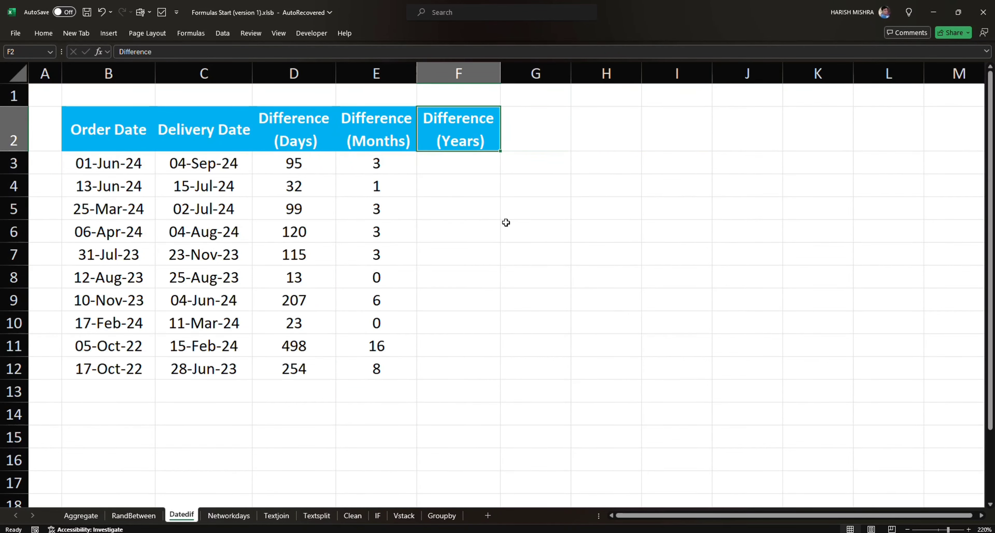
{"action": "key", "text": "Down"}
{"action": "key", "text": "Left"}
{"action": "key", "text": "ctrl+c"}
{"action": "key", "text": "Right"}
{"action": "key", "text": "ctrl+v"}
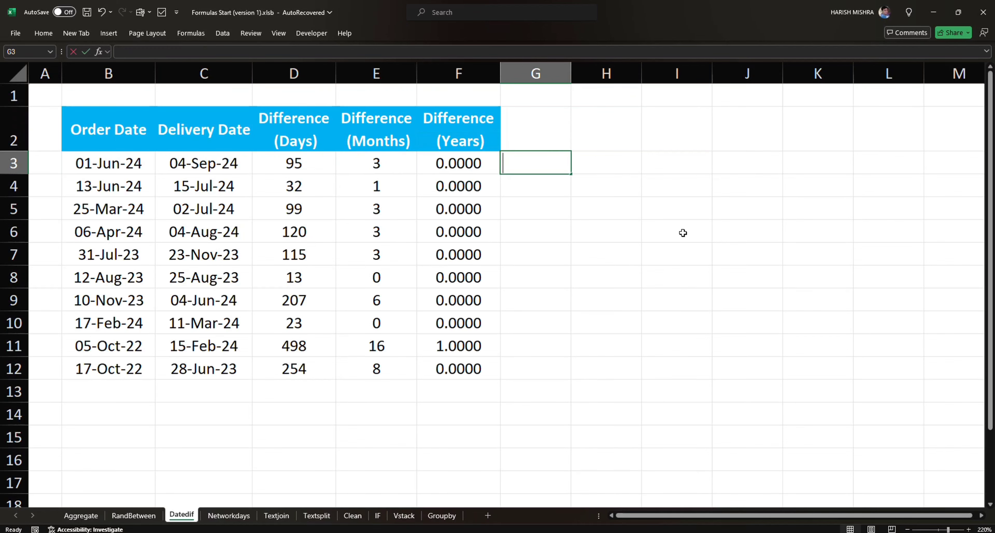
Start a YEARFRAC formula in G3 with the order date in B3 as its start date
{"action": "type", "text": "="}
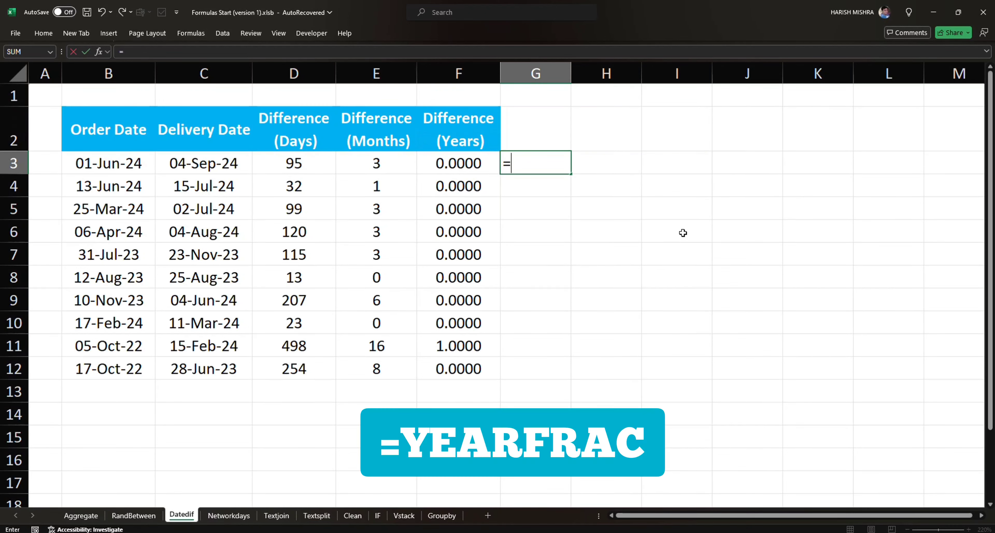
{"action": "type", "text": "year"}
{"action": "key", "text": "Down"}
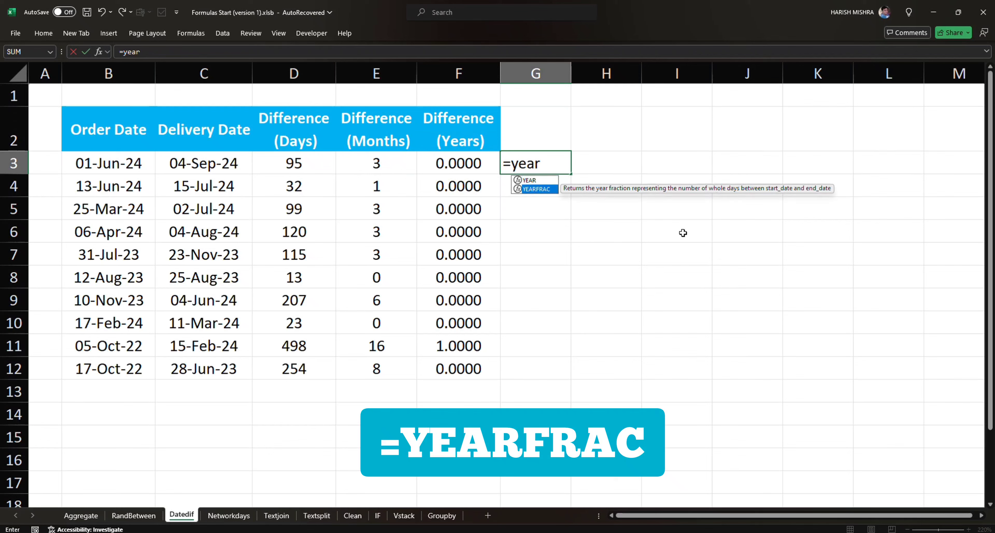
{"action": "key", "text": "Tab"}
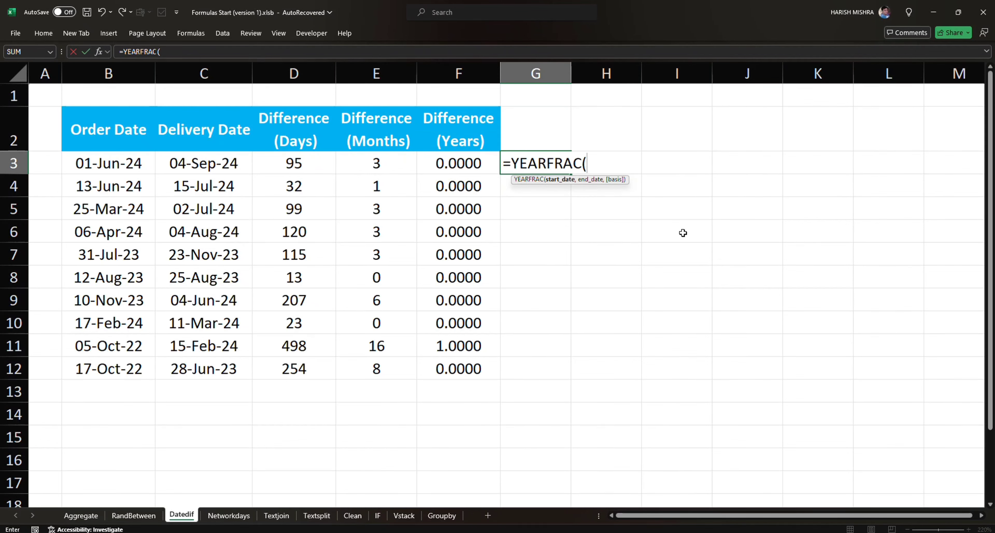
{"action": "key", "text": "Left"}
{"action": "key", "text": "Left"}
{"action": "key", "text": "Left"}
{"action": "key", "text": "Left"}
{"action": "key", "text": "Left"}
Add the delivery date C3 as the end date, completing G3 as =YEARFRAC(B3,C3)
{"action": "type", "text": ","}
{"action": "key", "text": "Left"}
{"action": "key", "text": "Left"}
{"action": "key", "text": "Left"}
{"action": "key", "text": "Left"}
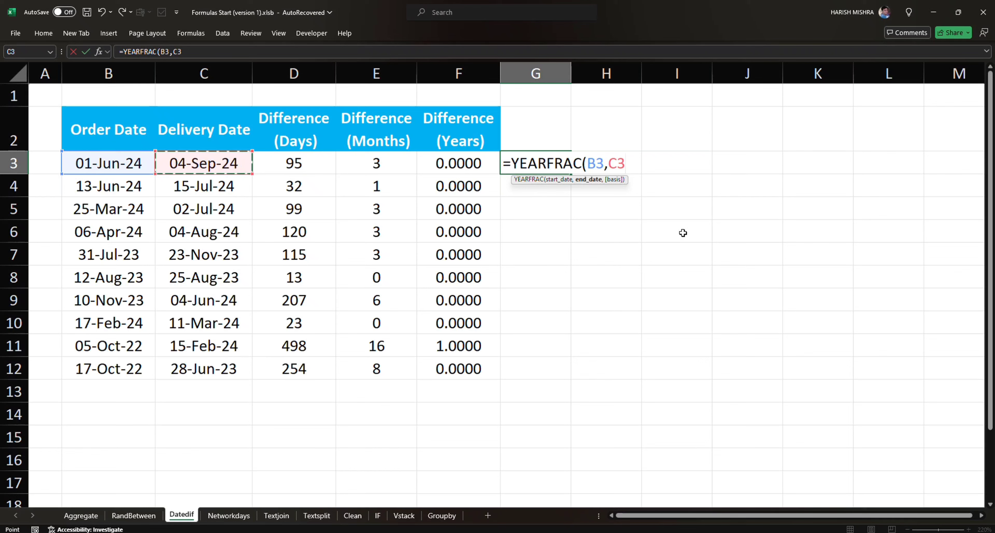
{"action": "type", "text": ")"}
{"action": "key", "text": "Return"}
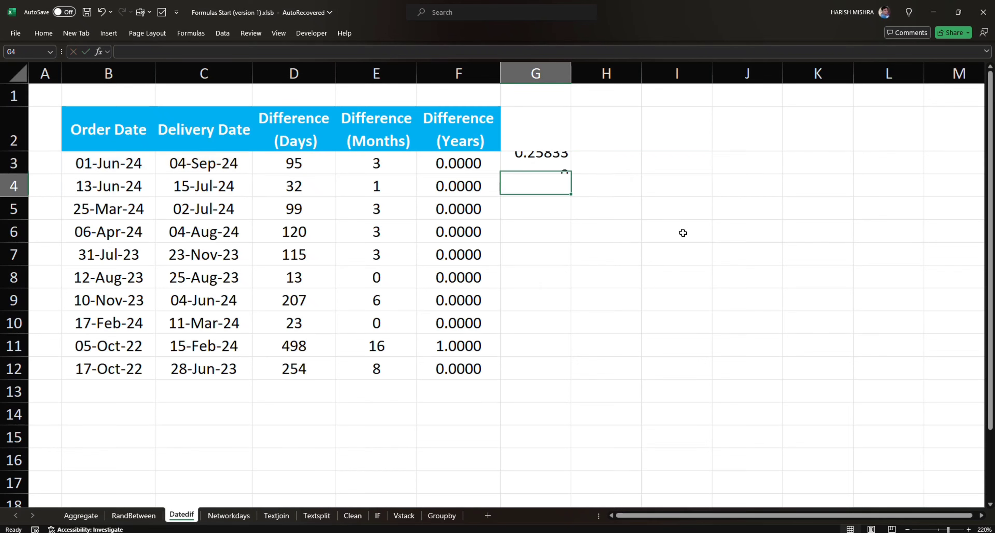
Fill the YEARFRAC formula from G3 down through G12
{"action": "key", "text": "Left"}
{"action": "key", "text": "ctrl+Down"}
{"action": "key", "text": "Right"}
{"action": "key", "text": "ctrl+shift+Up"}
{"action": "key", "text": "ctrl+d"}
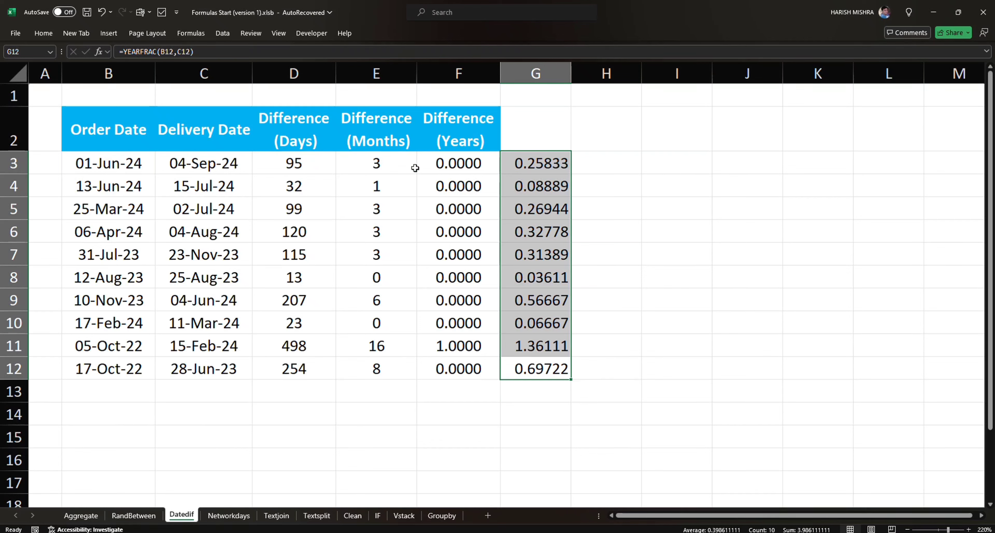
Reduce the YEARFRAC results in G3:G12 to one decimal place, and deselect the range
{"action": "left_click", "coordinate": [43, 34]}
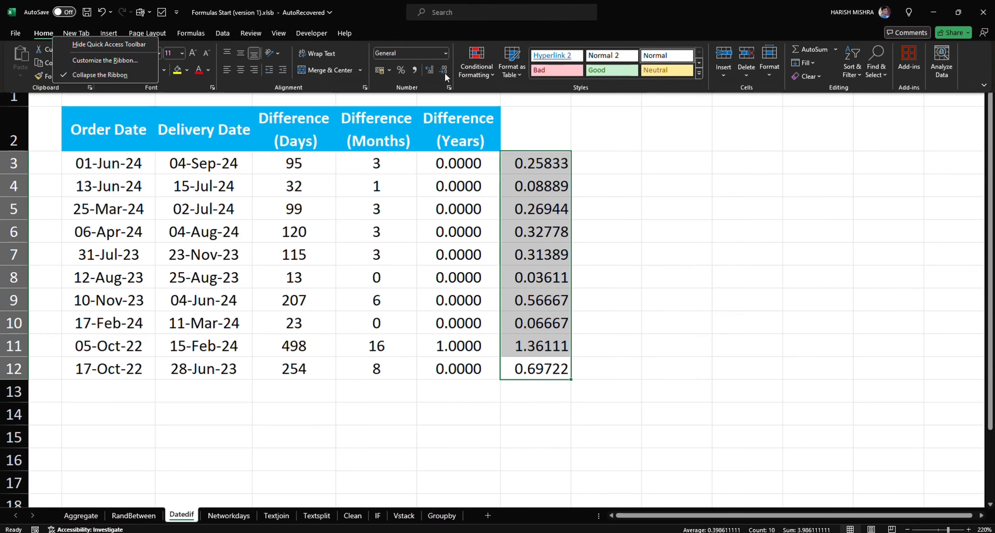
{"action": "left_click", "coordinate": [444, 70]}
{"action": "left_click", "coordinate": [444, 70]}
{"action": "left_click", "coordinate": [444, 70]}
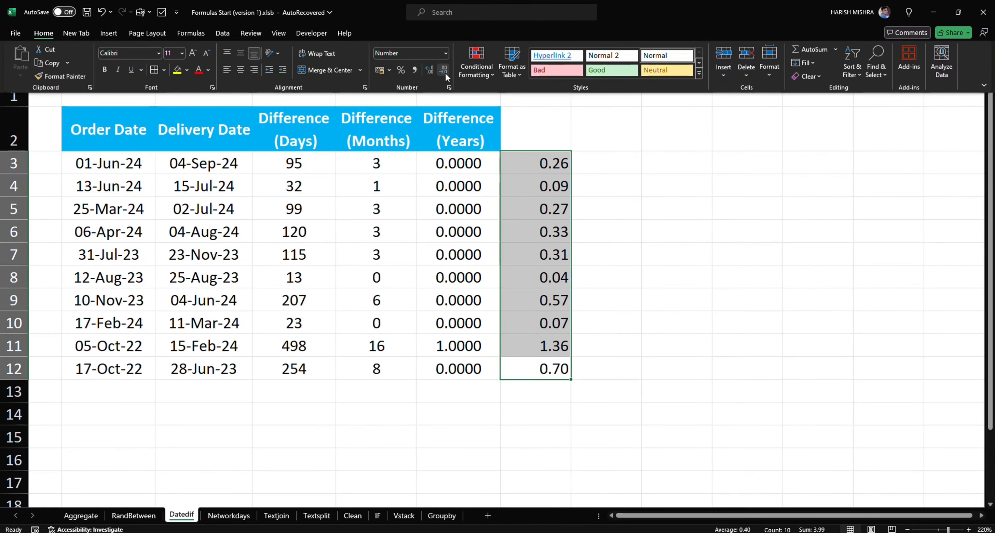
{"action": "left_click", "coordinate": [445, 71]}
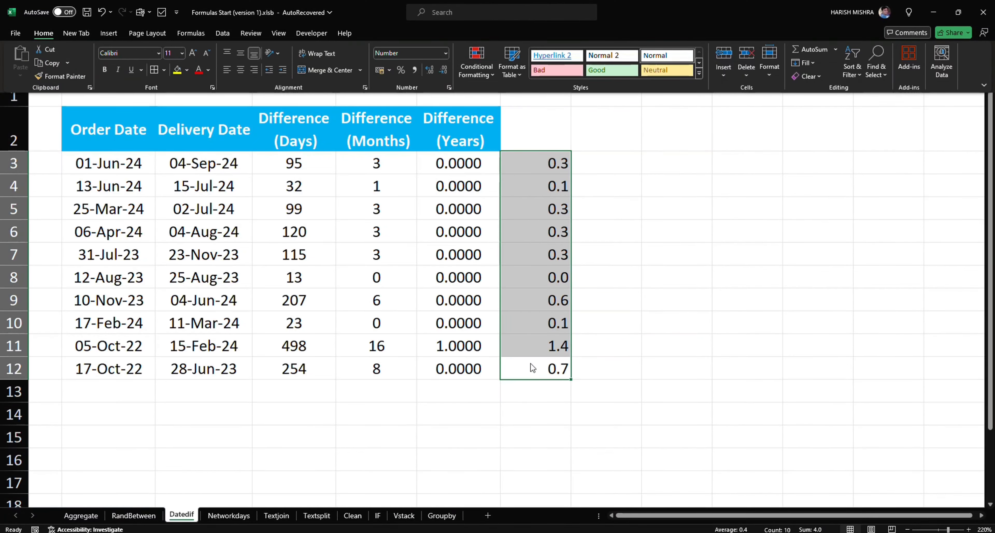
{"action": "left_click", "coordinate": [262, 392]}
{"action": "left_click", "coordinate": [206, 482]}
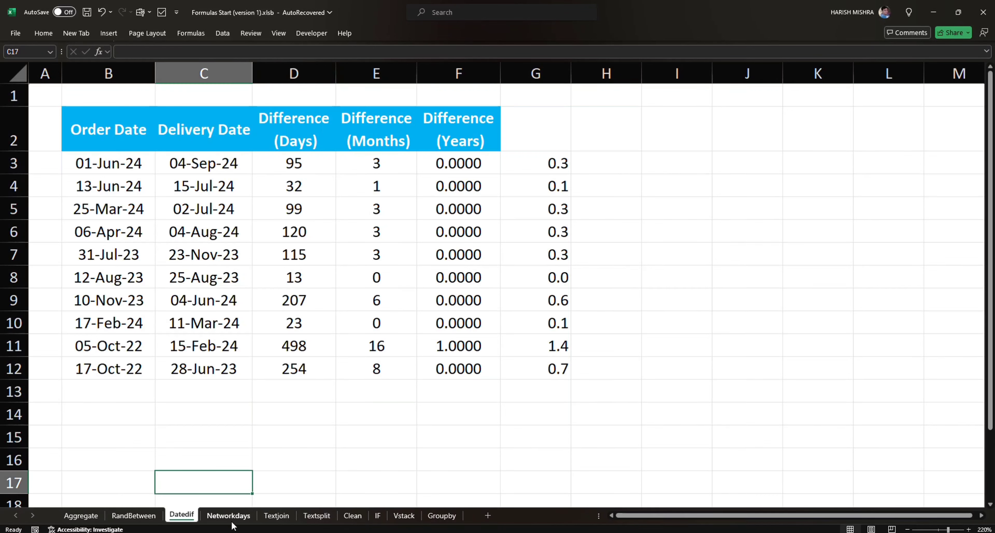
Switch to the Networkdays sheet and look over its Order Date, Delivery Date and Difference (Days) columns
{"action": "left_click", "coordinate": [231, 518]}
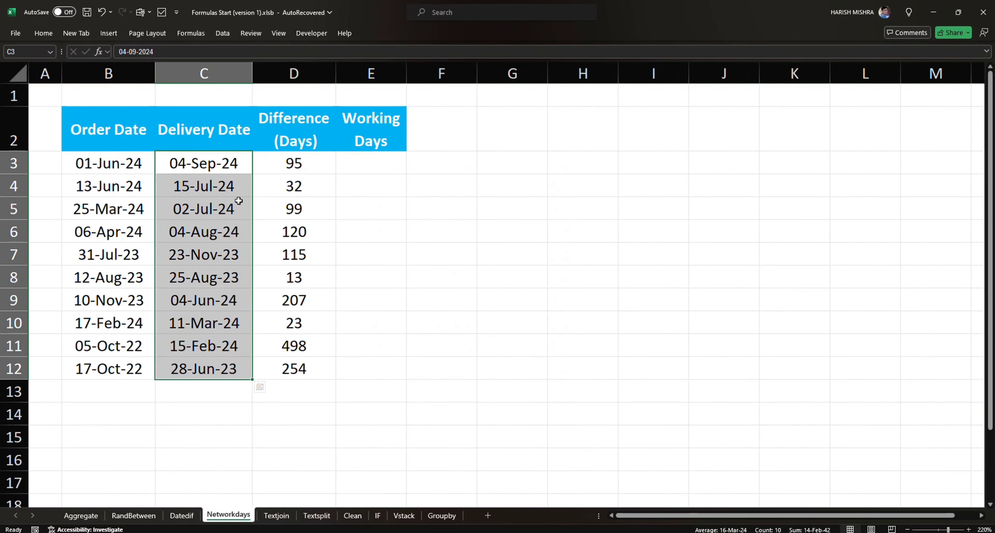
{"action": "left_click", "coordinate": [104, 158]}
{"action": "left_click", "coordinate": [193, 157]}
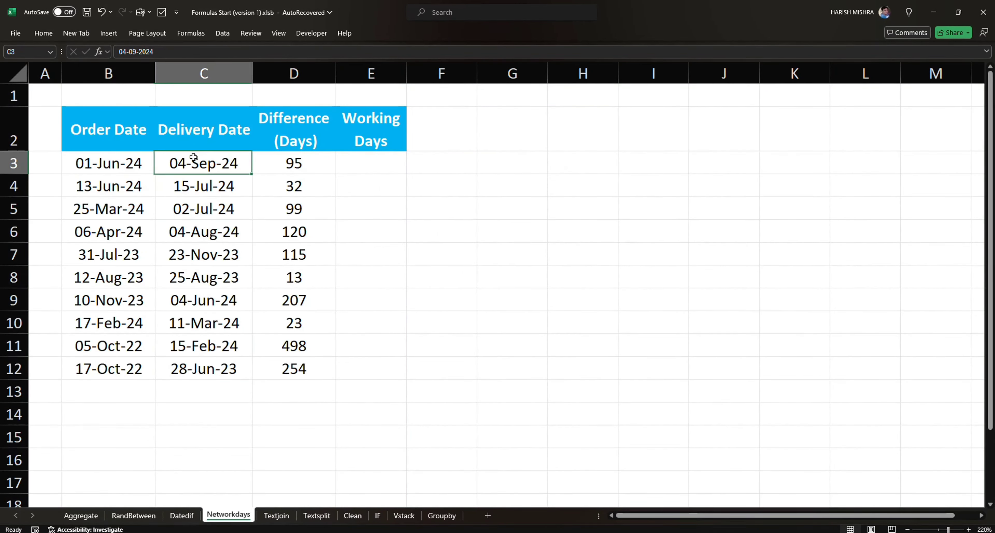
{"action": "left_click", "coordinate": [82, 113]}
{"action": "left_click", "coordinate": [205, 127]}
{"action": "left_click", "coordinate": [291, 124]}
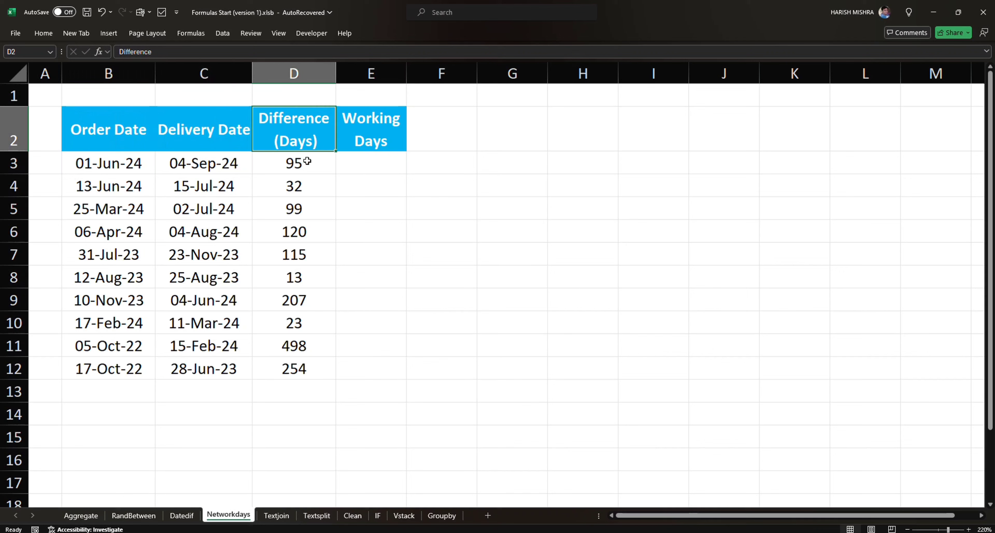
Start a NETWORKDAYS formula in E3 under Working Days, using the order date B3 as the start date
{"action": "double_click", "coordinate": [348, 162]}
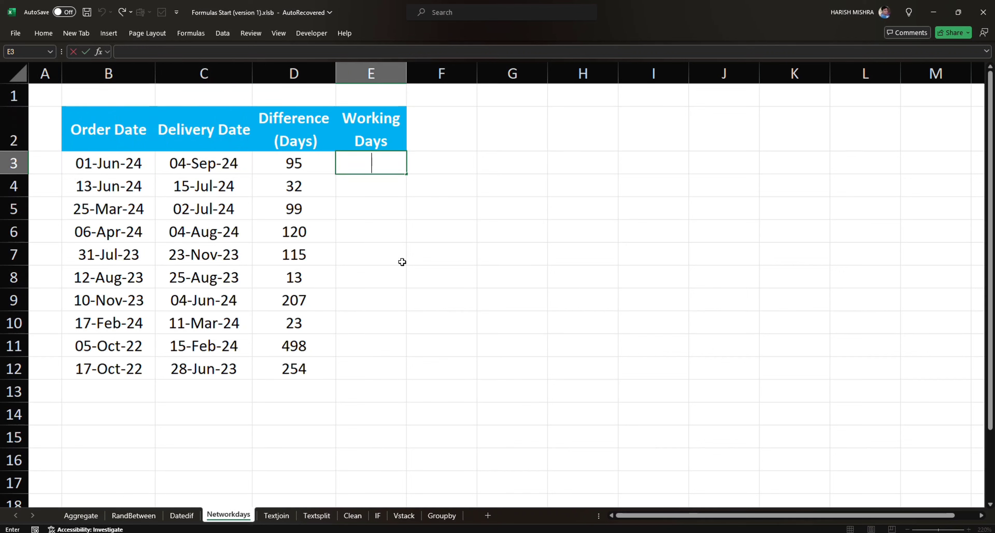
{"action": "key", "text": "Escape"}
{"action": "type", "text": "="}
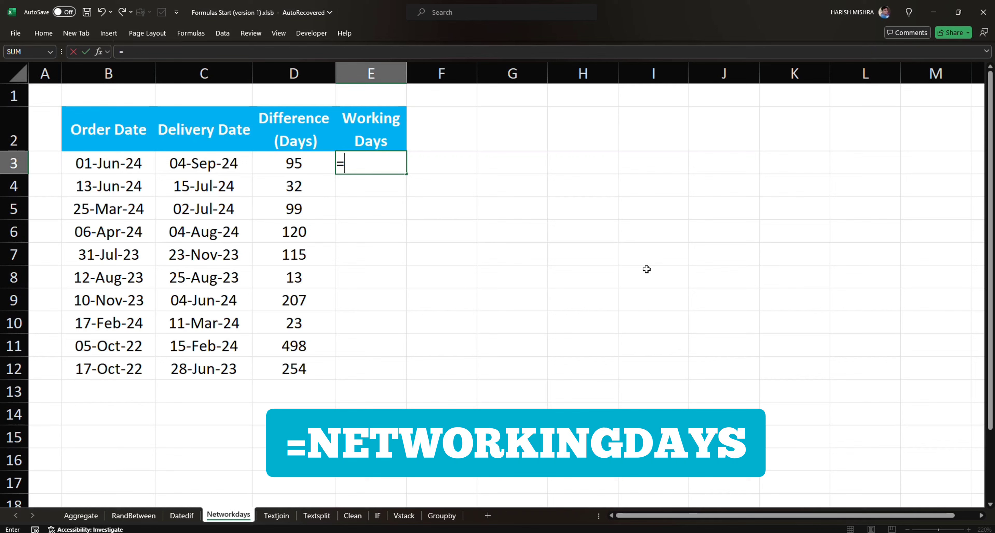
{"action": "type", "text": "net"}
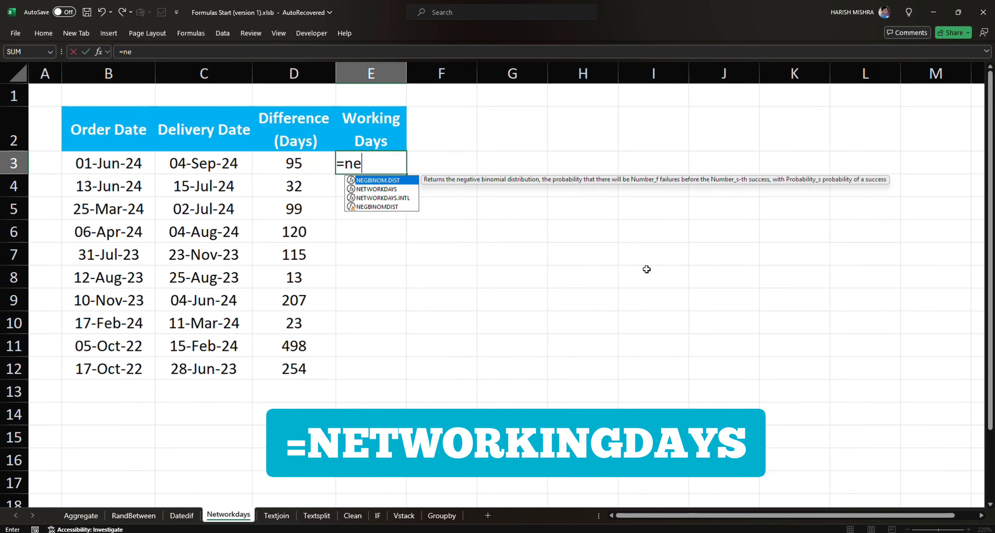
{"action": "key", "text": "Tab"}
{"action": "key", "text": "Left"}
{"action": "key", "text": "Left"}
{"action": "key", "text": "Left"}
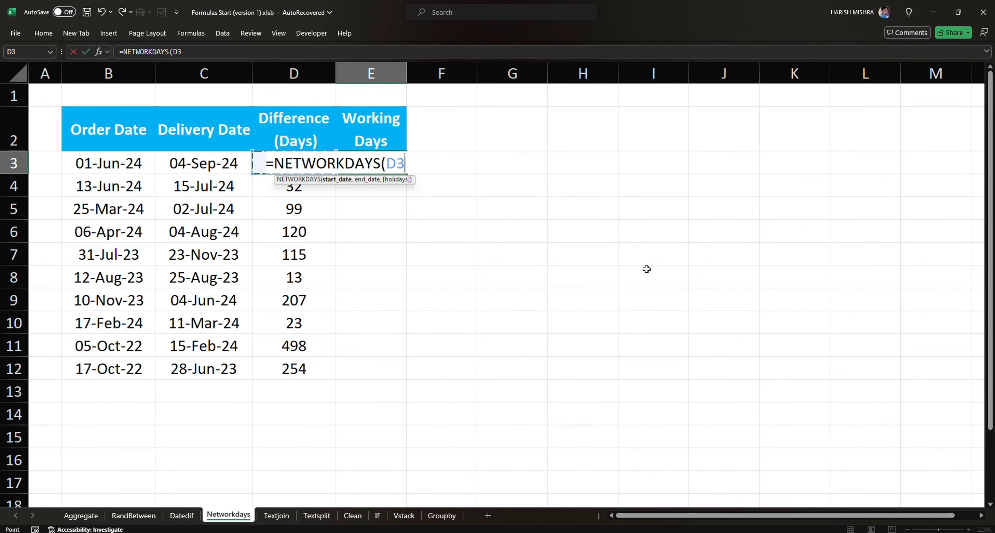
Add the delivery date C3 as the end date, completing the NETWORKDAYS formula in E3
{"action": "type", "text": ","}
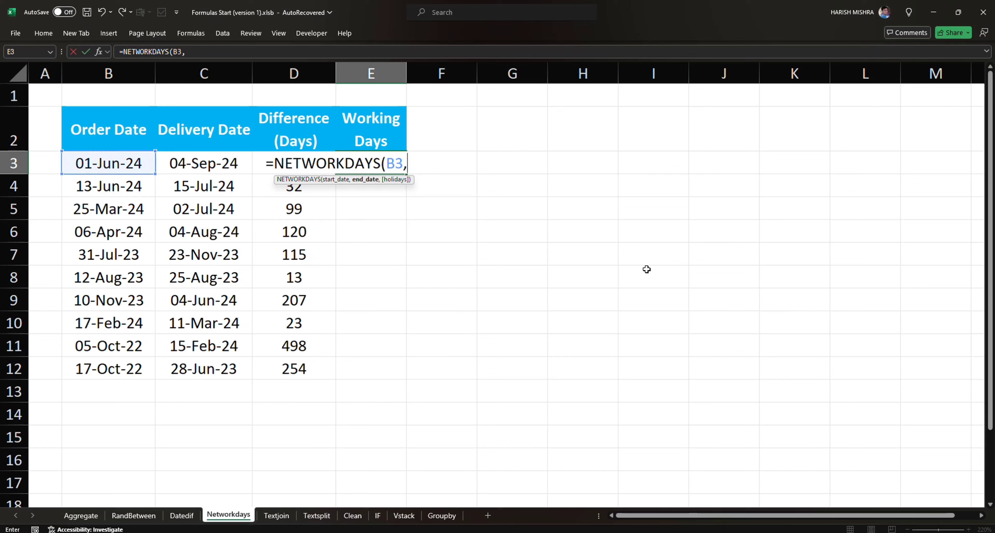
{"action": "key", "text": "Left"}
{"action": "key", "text": "Left"}
{"action": "key", "text": "Return"}
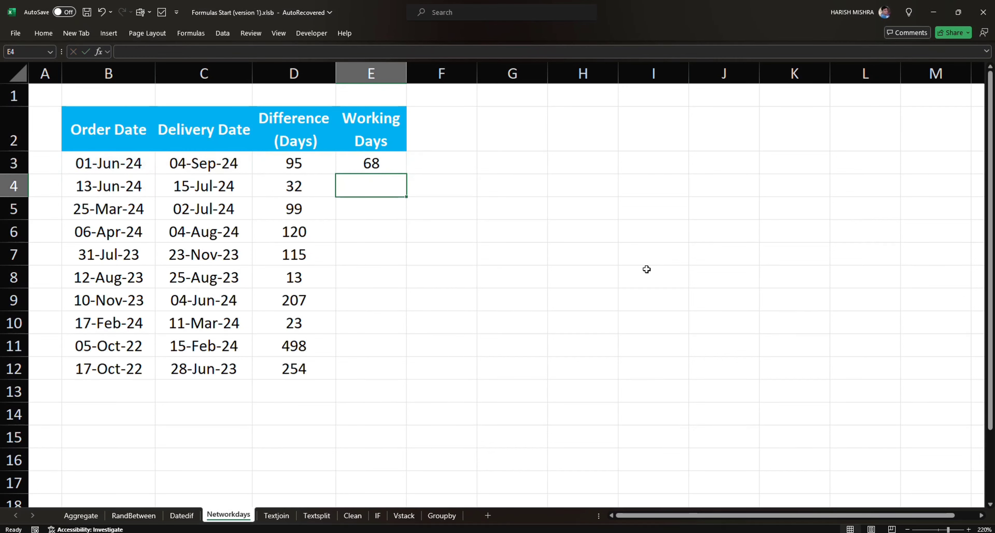
Fill the NETWORKDAYS formula from E3 down through E12, leaving only E12 selected
{"action": "key", "text": "Left"}
{"action": "key", "text": "ctrl+Down"}
{"action": "key", "text": "Right"}
{"action": "key", "text": "ctrl+shift+Up"}
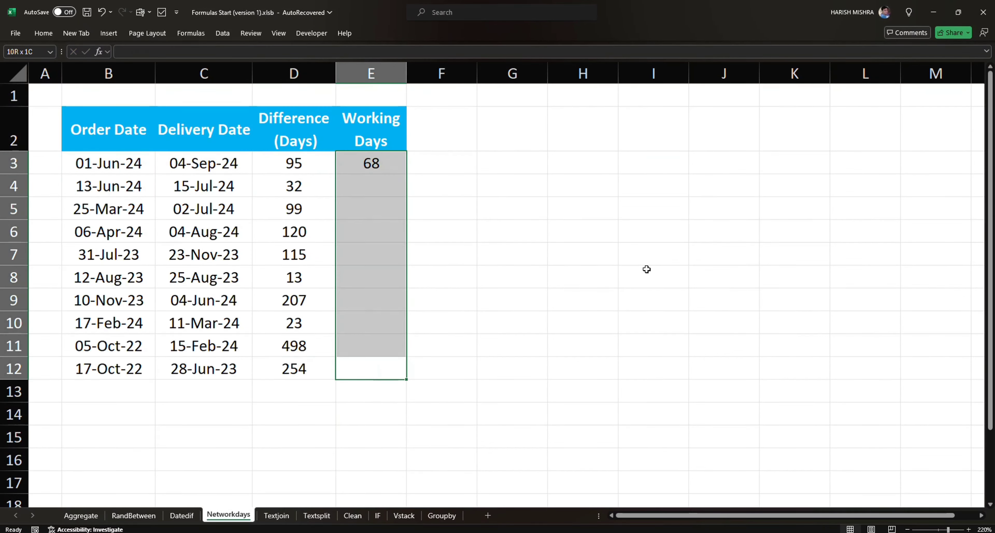
{"action": "key", "text": "ctrl+d"}
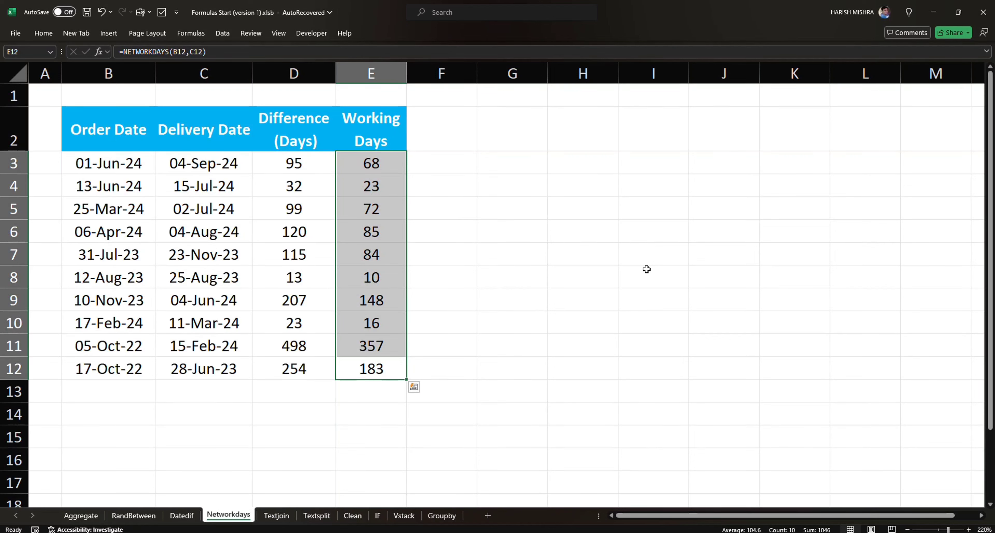
{"action": "key", "text": "shift+BackSpace"}
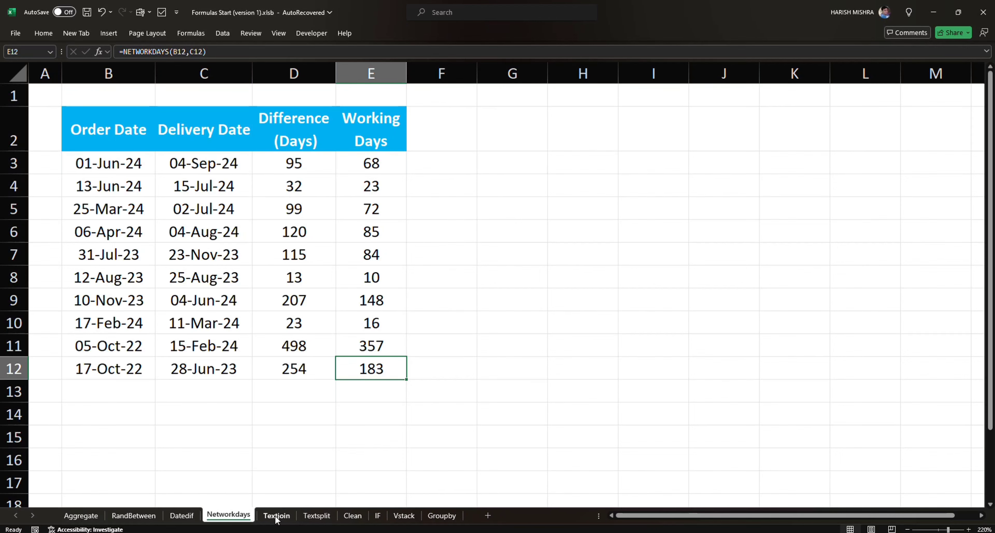
Switch to the Textjoin sheet and select the whole order table, B2:F14
{"action": "left_click", "coordinate": [277, 517]}
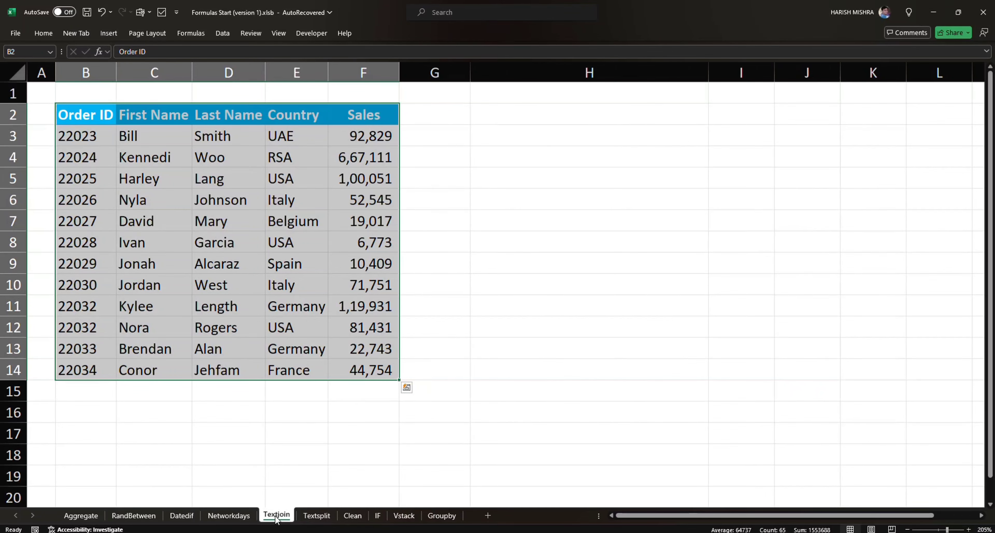
{"action": "left_click", "coordinate": [220, 278]}
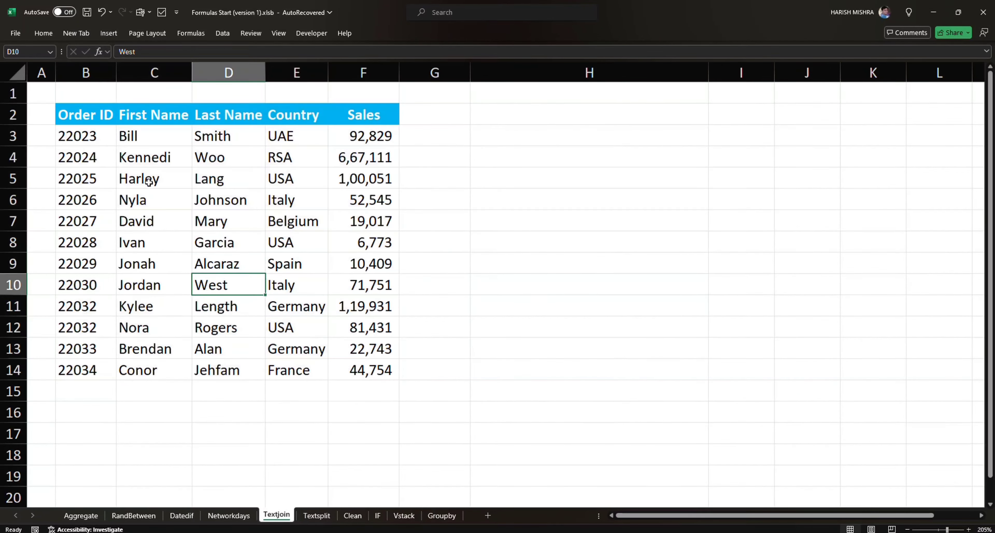
{"action": "left_click_drag", "start_coordinate": [95, 112], "coordinate": [355, 369]}
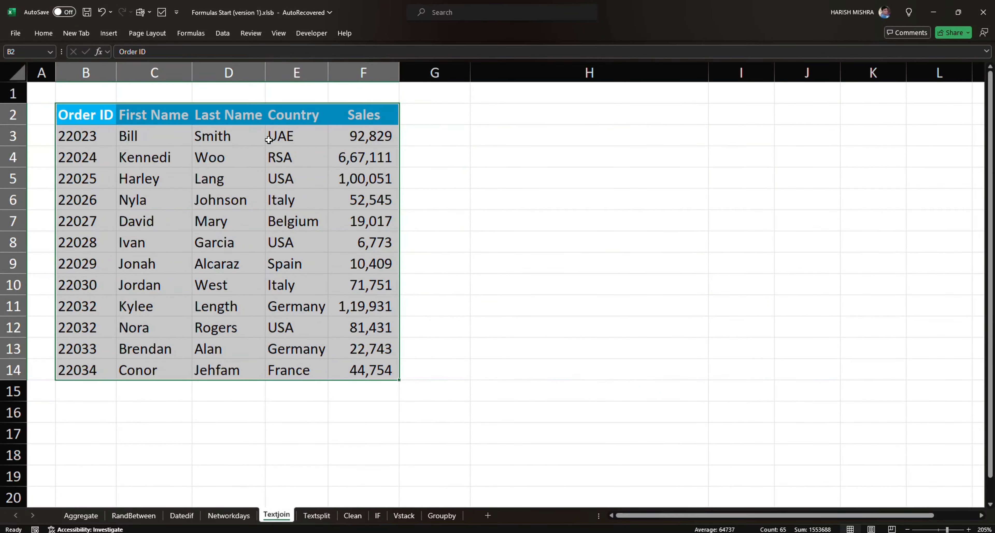
Start a TEXTJOIN formula in H3 with a space as the delimiter and TRUE to ignore empty cells
{"action": "left_click", "coordinate": [493, 138]}
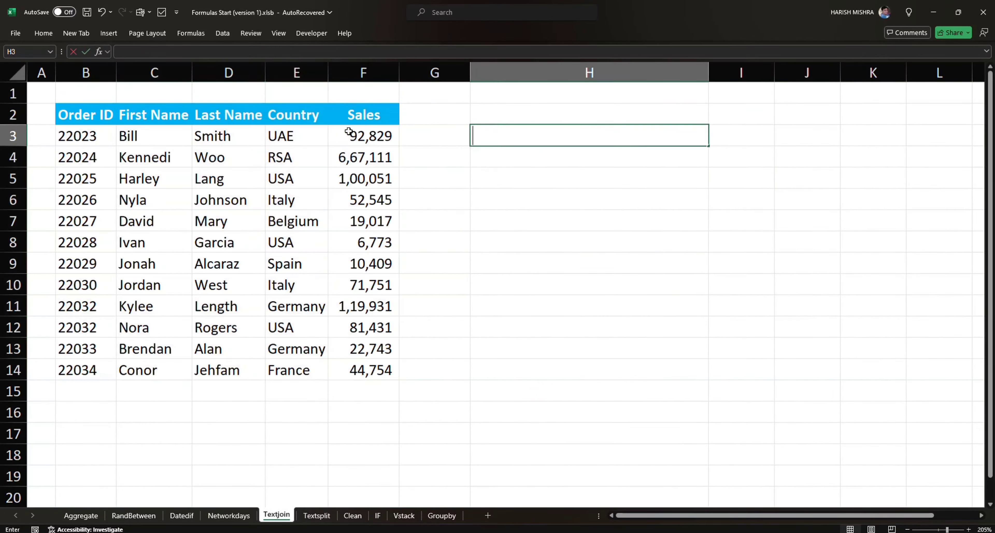
{"action": "left_click", "coordinate": [535, 156]}
{"action": "left_click", "coordinate": [521, 141]}
{"action": "type", "text": "=textjo"}
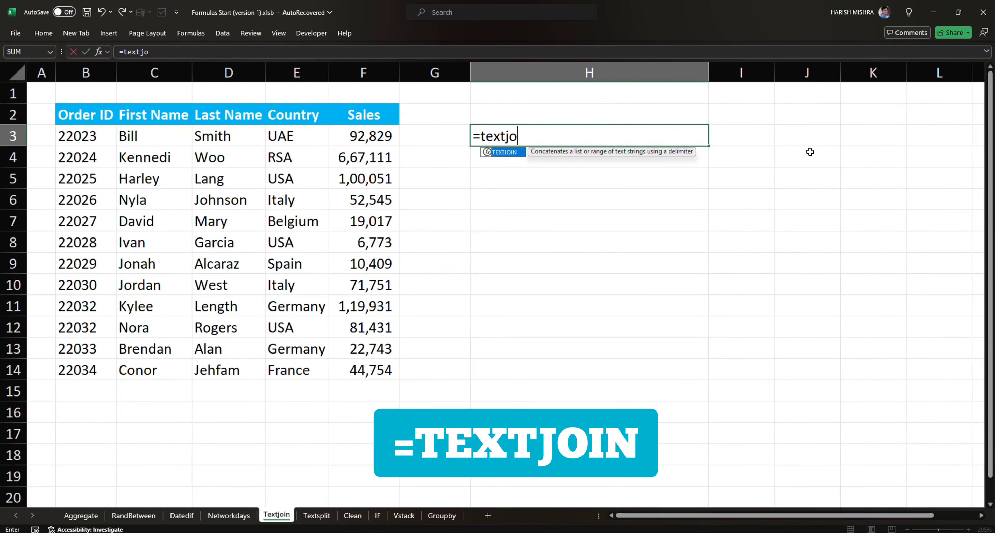
{"action": "key", "text": "Tab"}
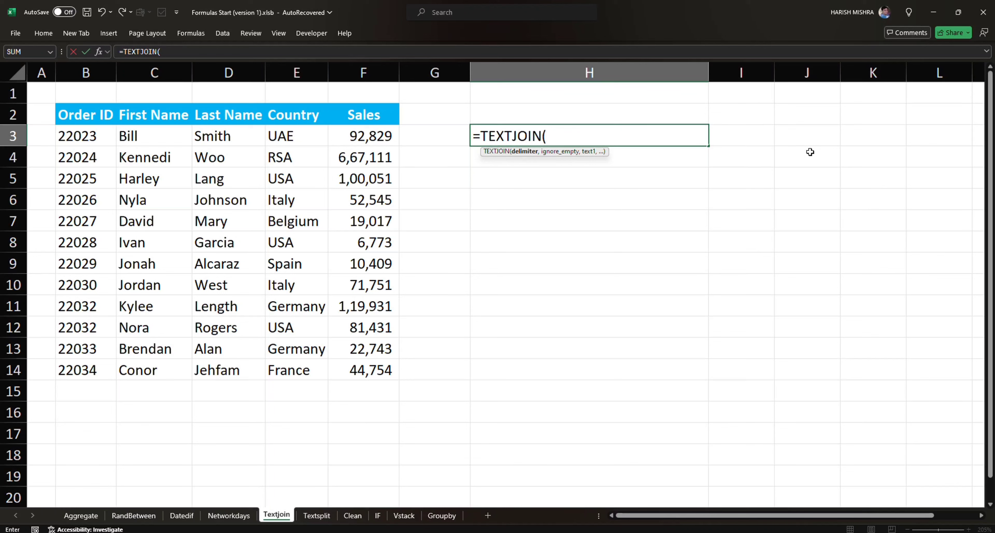
{"action": "type", "text": "\","}
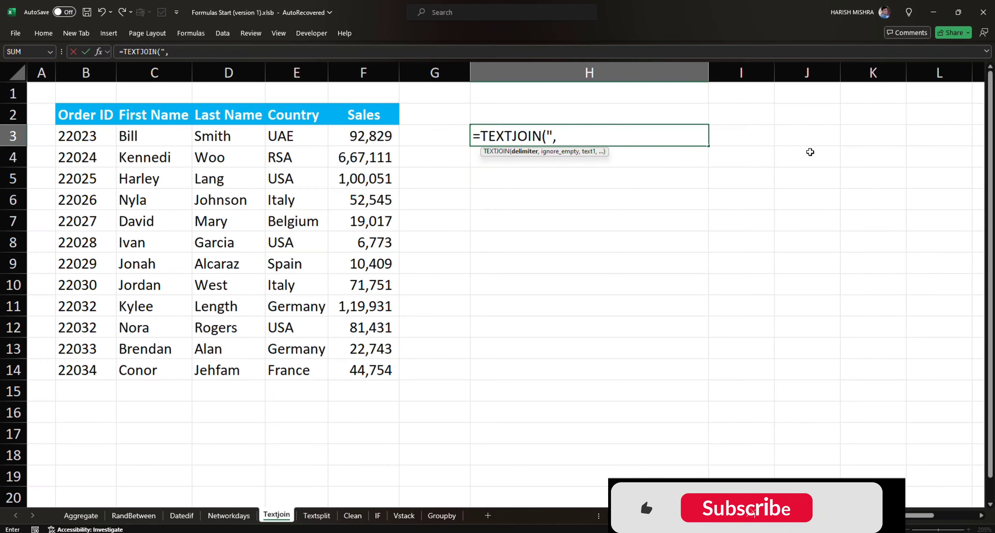
{"action": "key", "text": "BackSpace"}
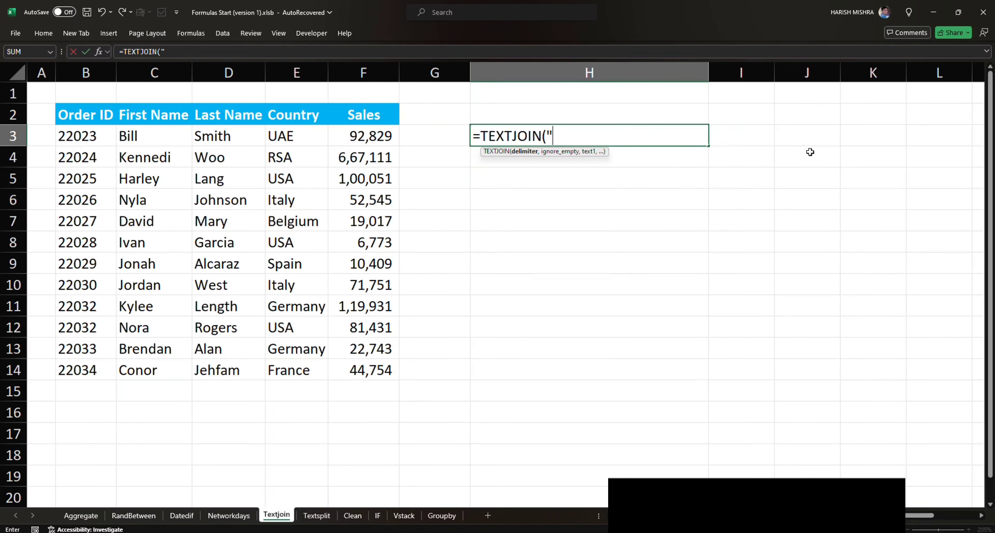
{"action": "type", "text": ";"}
{"action": "key", "text": "BackSpace"}
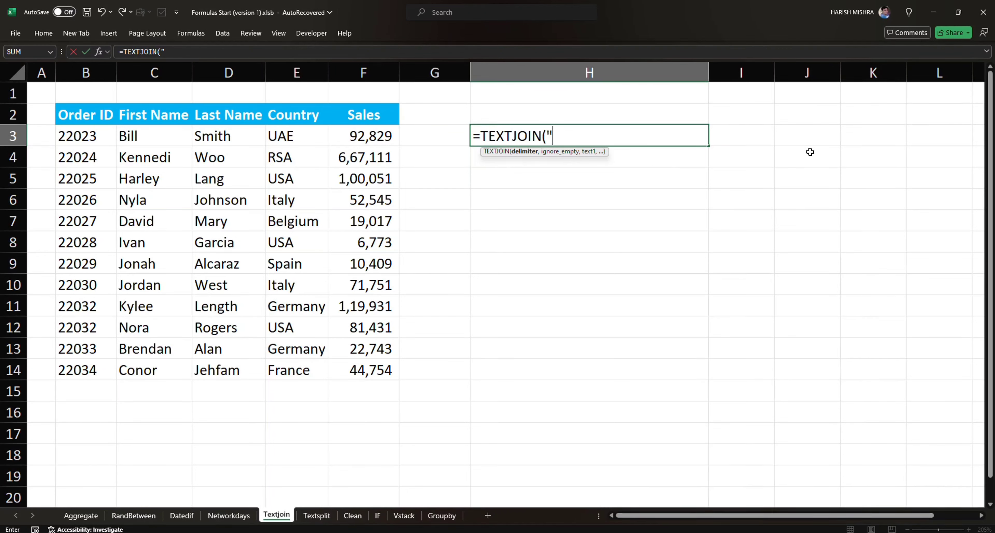
{"action": "type", "text": "\","}
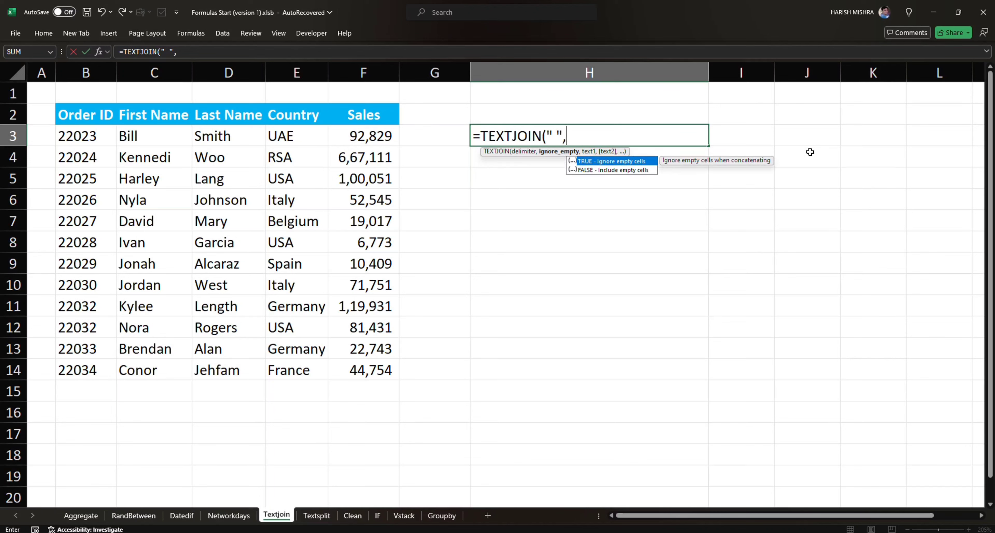
{"action": "key", "text": "Tab"}
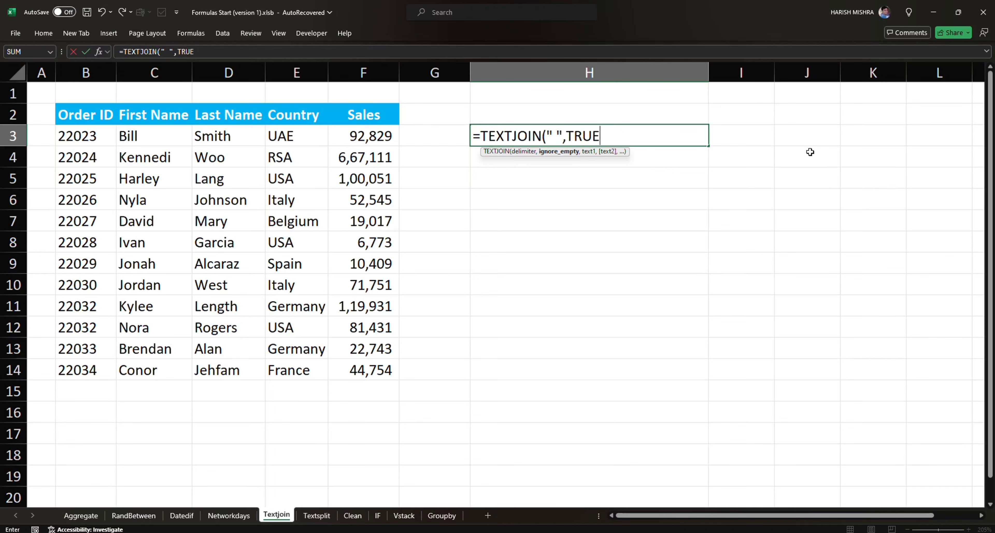
Add the order row B3:F3 as the text to join, completing the TEXTJOIN formula in H3
{"action": "type", "text": ","}
{"action": "key", "text": "Left"}
{"action": "key", "text": "Left"}
{"action": "key", "text": "Left"}
{"action": "key", "text": "Left"}
{"action": "key", "text": "Left"}
{"action": "key", "text": "Left"}
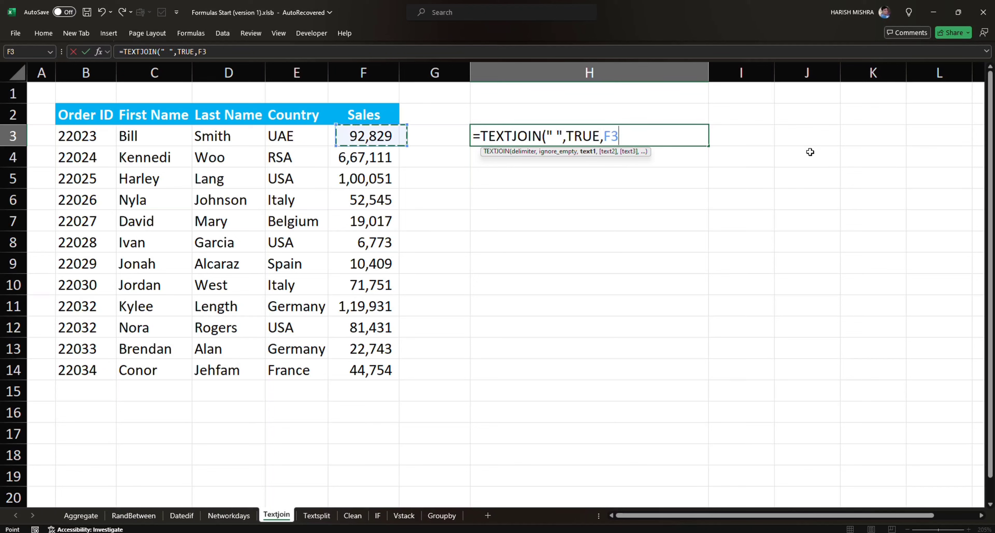
{"action": "key", "text": "shift+Right"}
{"action": "key", "text": "shift+Right"}
{"action": "key", "text": "shift+Right"}
{"action": "key", "text": "shift+Right"}
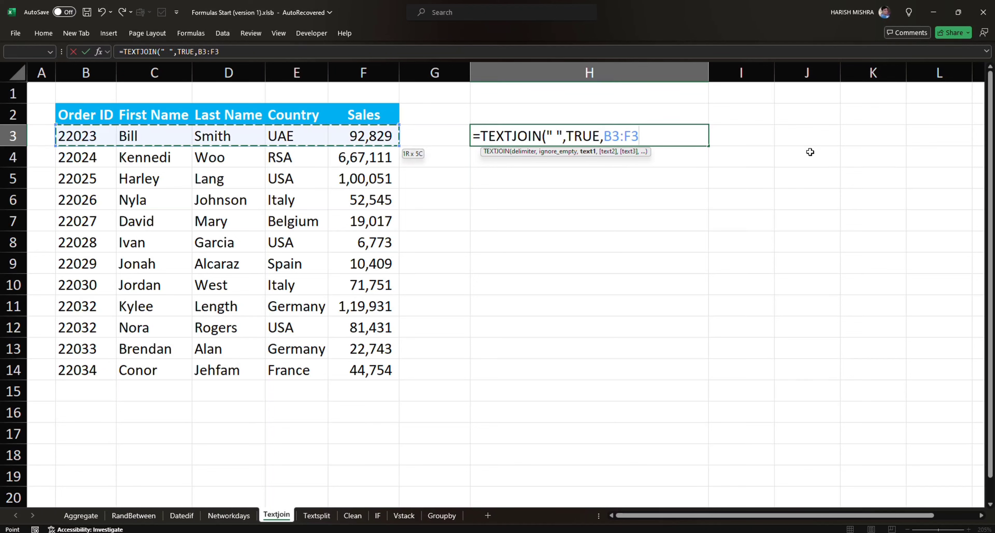
{"action": "type", "text": ")"}
{"action": "key", "text": "Return"}
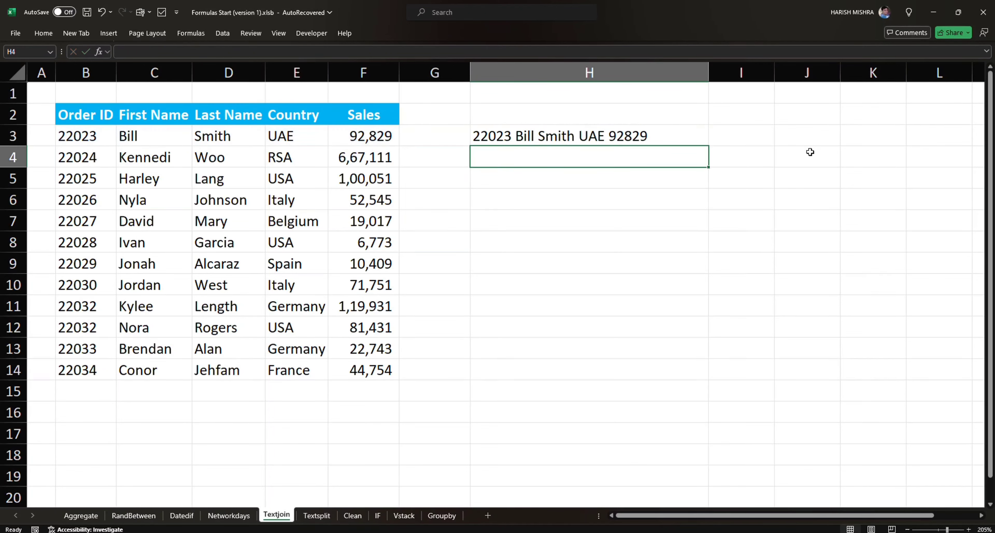
Fill the TEXTJOIN formula from H3 down through H14, leaving only H4 selected
{"action": "key", "text": "Left"}
{"action": "key", "text": "Left"}
{"action": "key", "text": "ctrl+Down"}
{"action": "key", "text": "Right"}
{"action": "key", "text": "Right"}
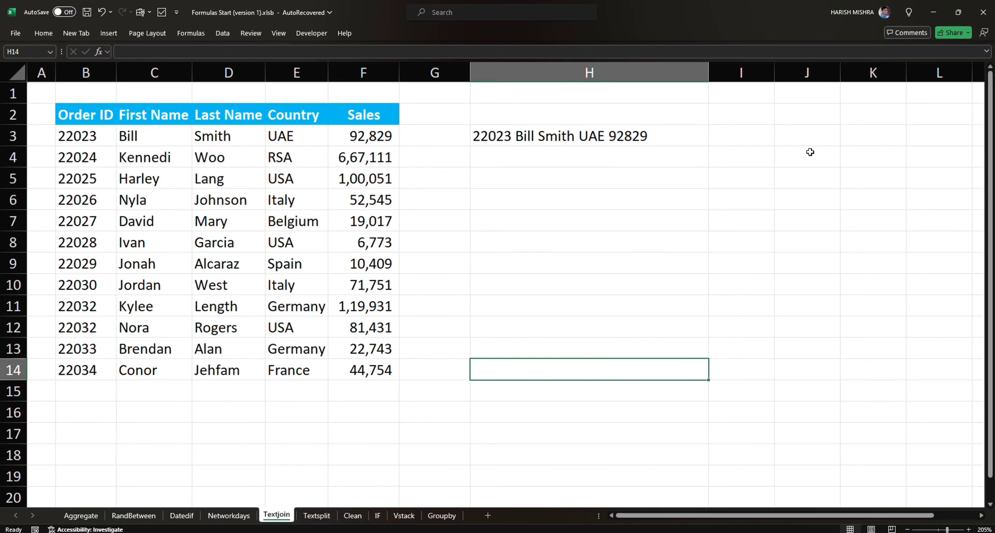
{"action": "key", "text": "ctrl+shift+Up"}
{"action": "key", "text": "ctrl+d"}
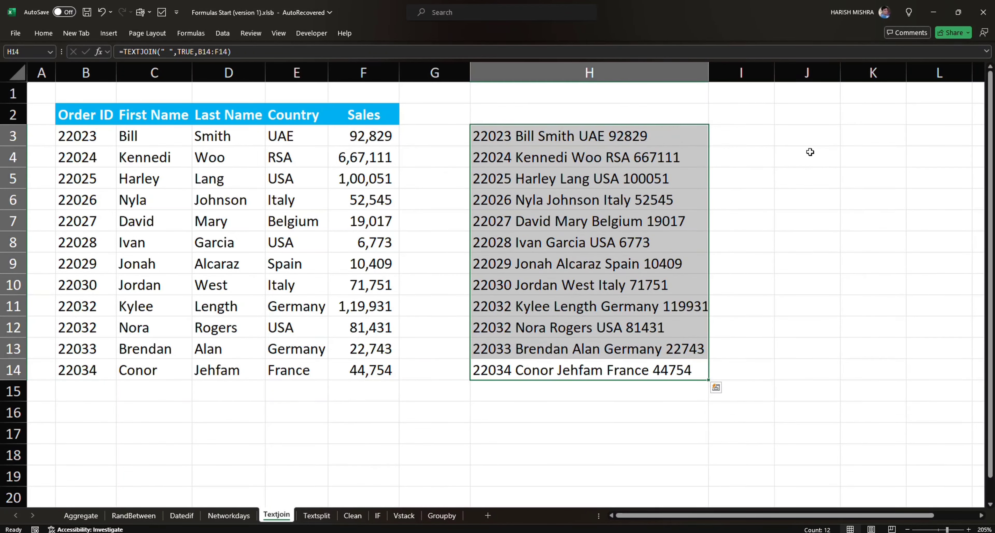
{"action": "key", "text": "Down"}
{"action": "key", "text": "Up"}
{"action": "key", "text": "Up"}
{"action": "key", "text": "ctrl+Up"}
{"action": "key", "text": "Down"}
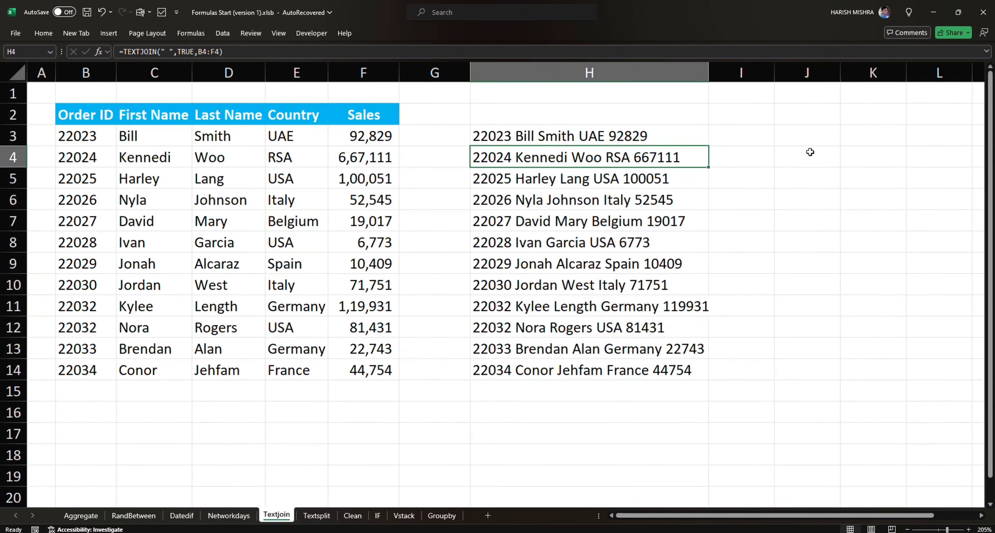
Change the TEXTJOIN delimiter in H3 to a comma followed by a space
{"action": "key", "text": "Up"}
{"action": "key", "text": "F2"}
{"action": "key", "text": "Left"}
{"action": "key", "text": "Left"}
{"action": "key", "text": "Left"}
{"action": "key", "text": "Left"}
{"action": "key", "text": "Left"}
{"action": "key", "text": "Left"}
{"action": "key", "text": "Left"}
{"action": "key", "text": "Left"}
{"action": "key", "text": "Left"}
{"action": "key", "text": "Left"}
{"action": "key", "text": "Left"}
{"action": "key", "text": "Left"}
{"action": "key", "text": "Left"}
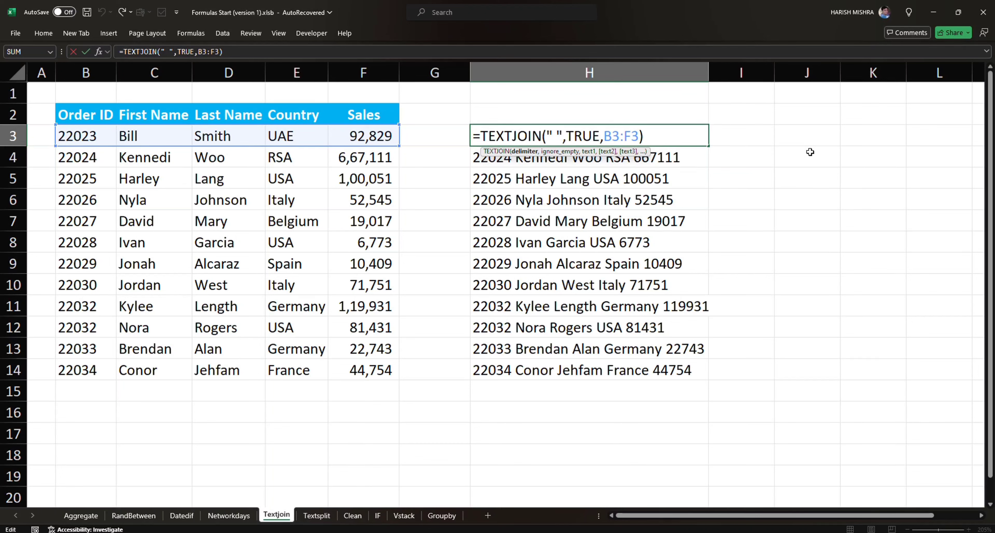
{"action": "type", "text": ","}
{"action": "key", "text": "Return"}
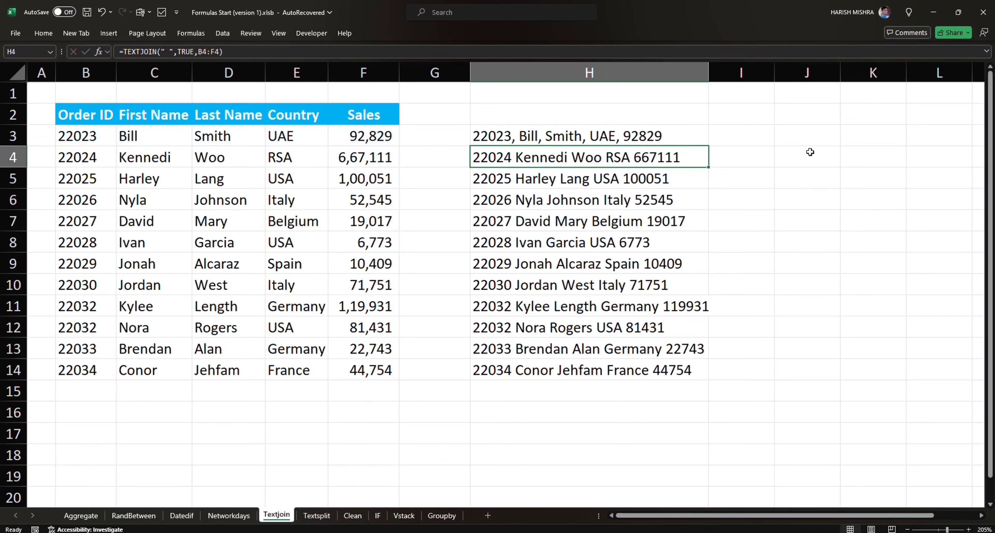
Fill the comma-delimited formula from H3 down through H14, and undo both that fill and the delimiter change
{"action": "key", "text": "Up"}
{"action": "key", "text": "ctrl+shift+Down"}
{"action": "key", "text": "ctrl+d"}
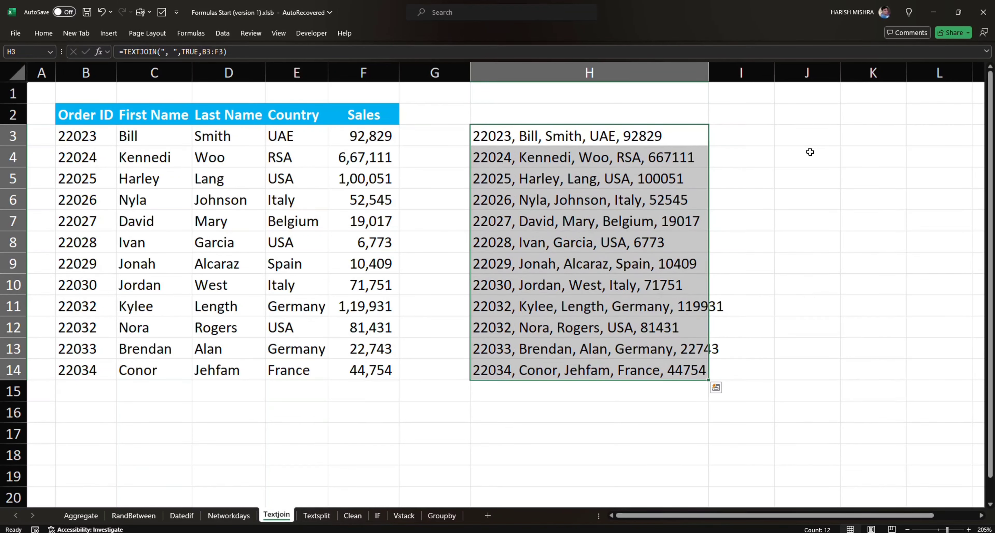
{"action": "key", "text": "ctrl+z"}
{"action": "key", "text": "ctrl+z"}
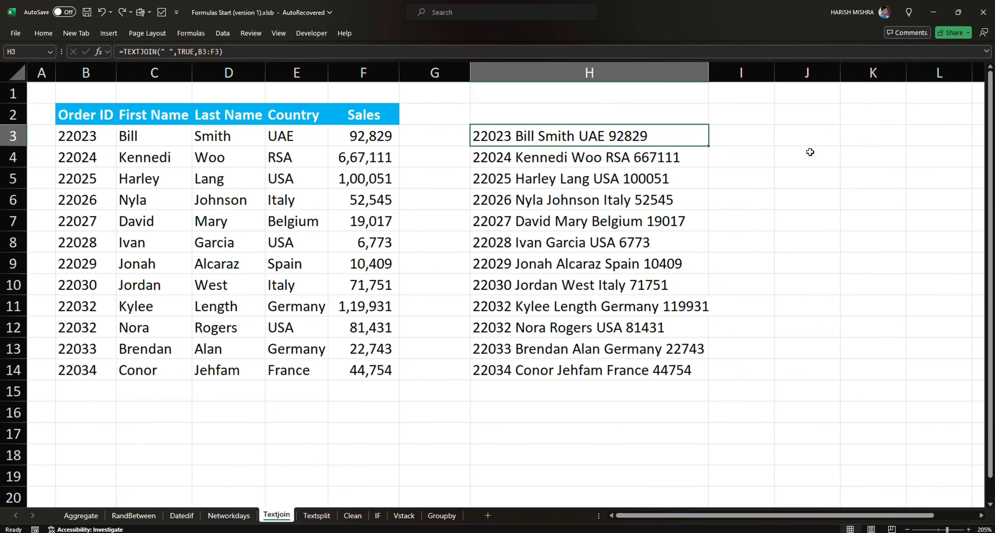
Switch to the Textsplit sheet and start a TEXTJOIN formula in H4 with a space as the delimiter
{"action": "key", "text": "ctrl+Page_Down"}
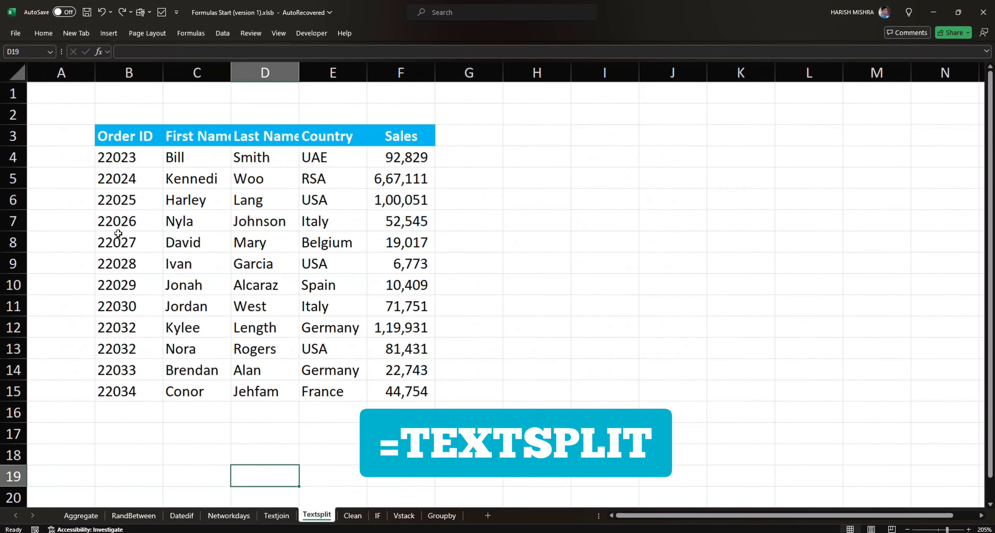
{"action": "left_click_drag", "start_coordinate": [127, 157], "coordinate": [405, 392]}
{"action": "left_click", "coordinate": [524, 155]}
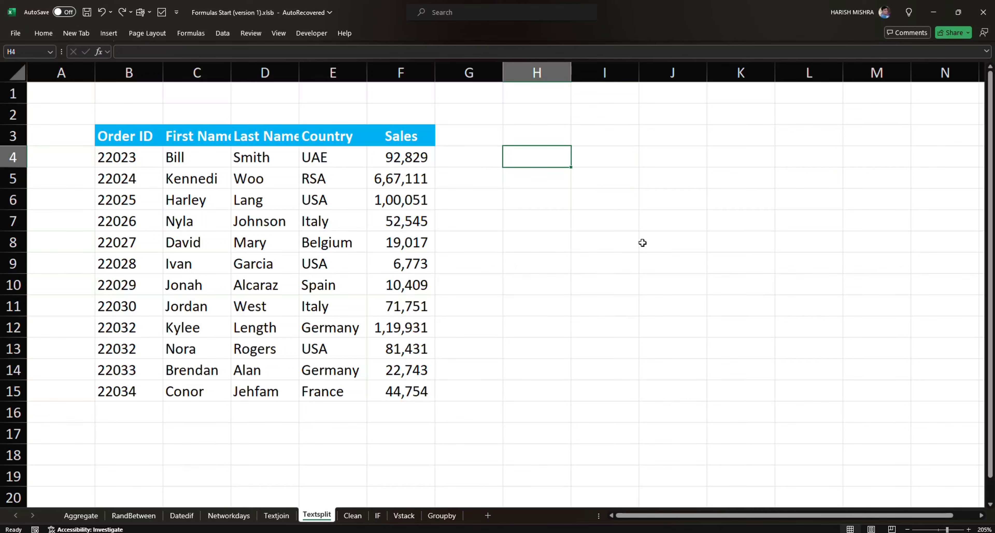
{"action": "type", "text": "=textjoi"}
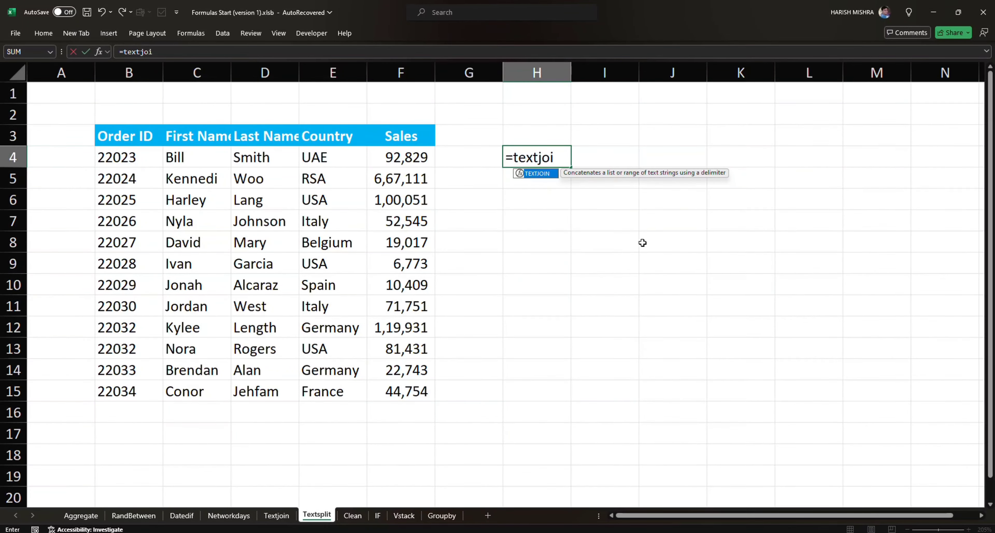
{"action": "key", "text": "Tab"}
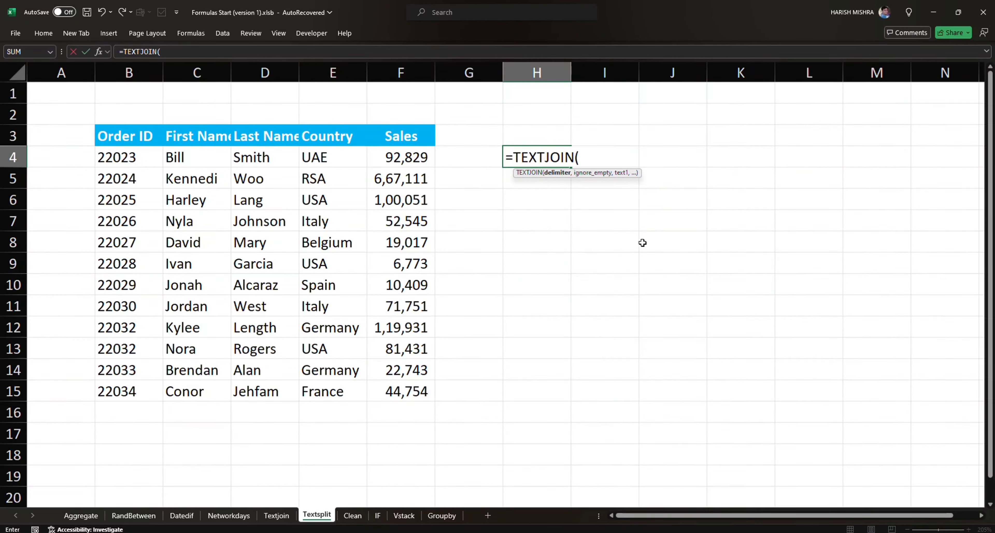
{"action": "type", "text": "\" \","}
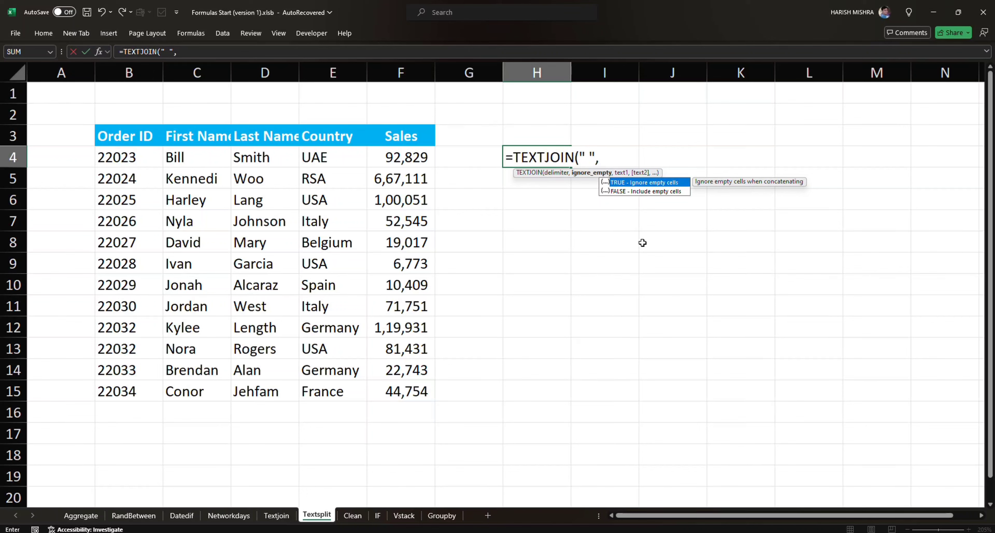
Complete the TEXTJOIN formula in H4 with TRUE to ignore empty cells and B4:F4 as the text
{"action": "key", "text": "Tab"}
{"action": "type", "text": ","}
{"action": "key", "text": "Left"}
{"action": "key", "text": "Left"}
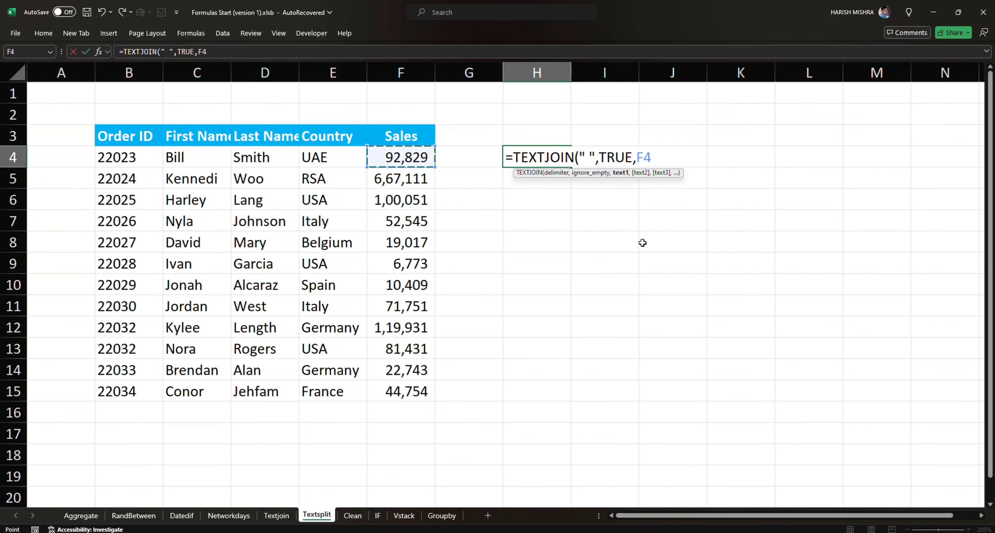
{"action": "key", "text": "ctrl+shift+Left"}
{"action": "key", "text": "Return"}
Fill the TEXTJOIN formula from H4 down through H15
{"action": "key", "text": "Left"}
{"action": "key", "text": "Left"}
{"action": "key", "text": "Left"}
{"action": "key", "text": "Right"}
{"action": "key", "text": "ctrl+Down"}
{"action": "key", "text": "Right"}
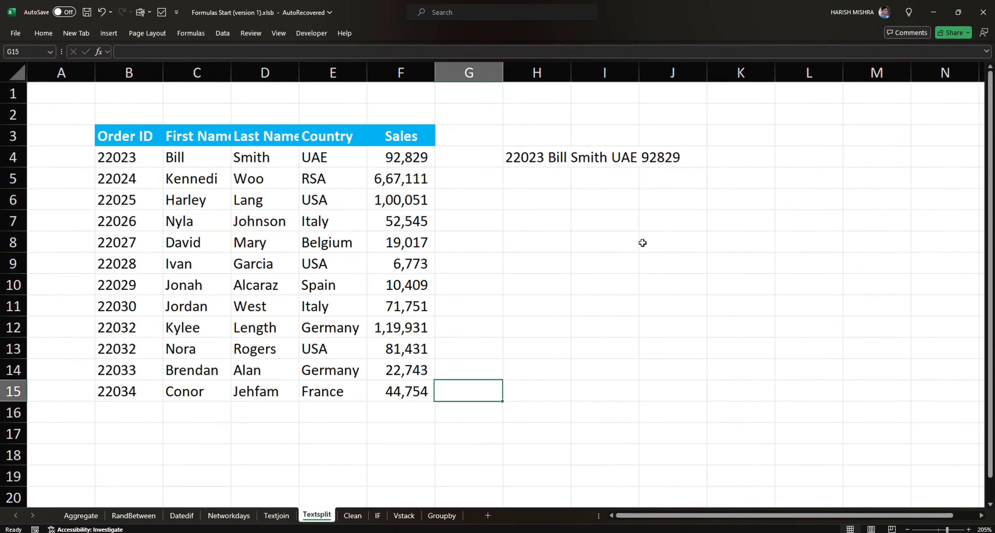
{"action": "key", "text": "Right"}
{"action": "key", "text": "ctrl+shift+Up"}
{"action": "key", "text": "ctrl+d"}
AutoFit column H to the joined text and reduce the selection to H15
{"action": "key", "text": "alt"}
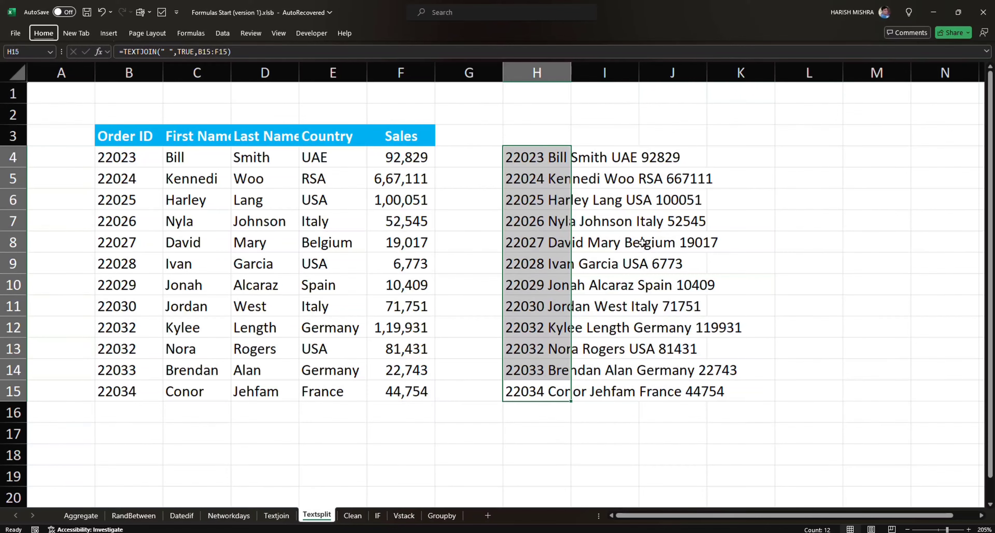
{"action": "key", "text": "h"}
{"action": "key", "text": "o"}
{"action": "key", "text": "i"}
{"action": "key", "text": "shift+BackSpace"}
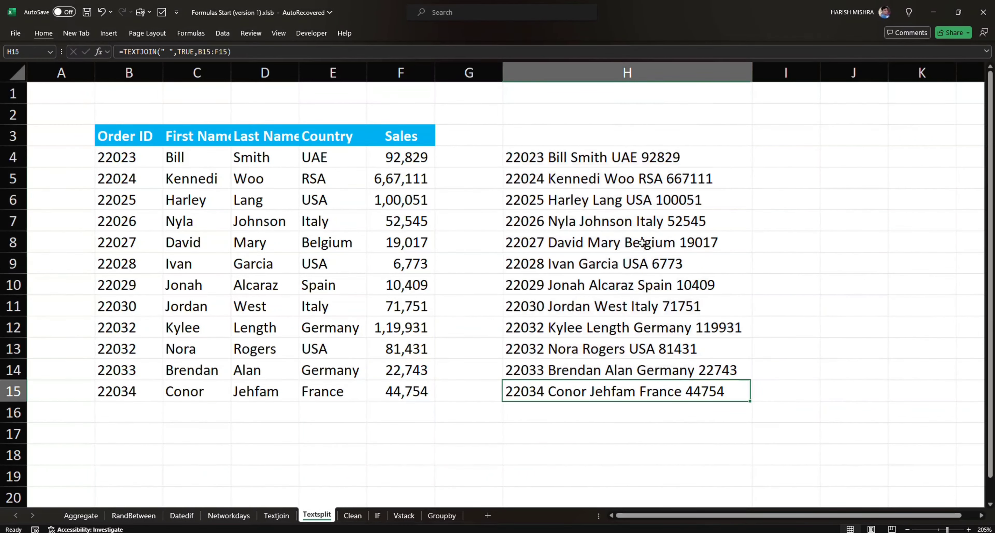
Enter a TEXTSPLIT formula in I4 that splits the joined text in H4 using a space as the column delimiter
{"action": "key", "text": "Right"}
{"action": "key", "text": "ctrl+Up"}
{"action": "key", "text": "Down"}
{"action": "key", "text": "Down"}
{"action": "key", "text": "Down"}
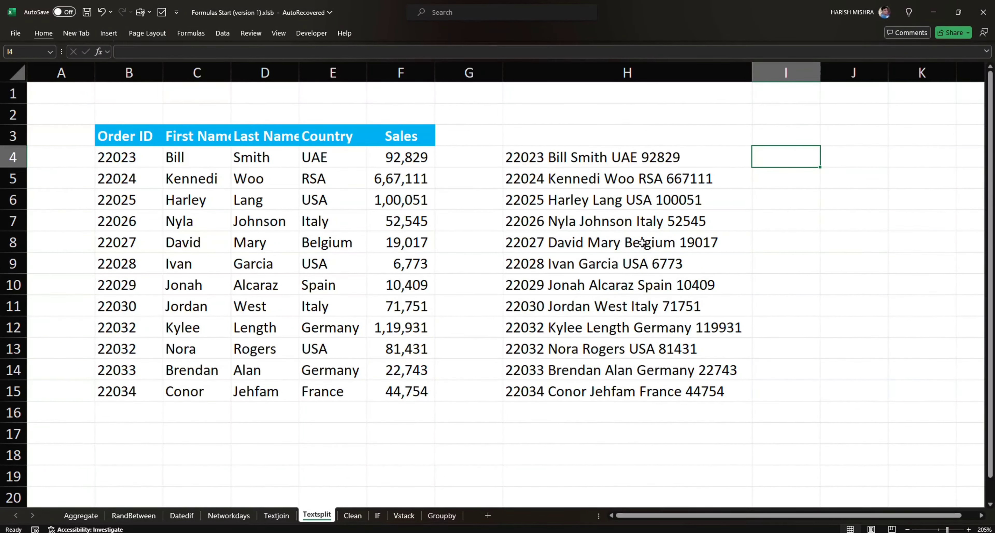
{"action": "type", "text": "=text"}
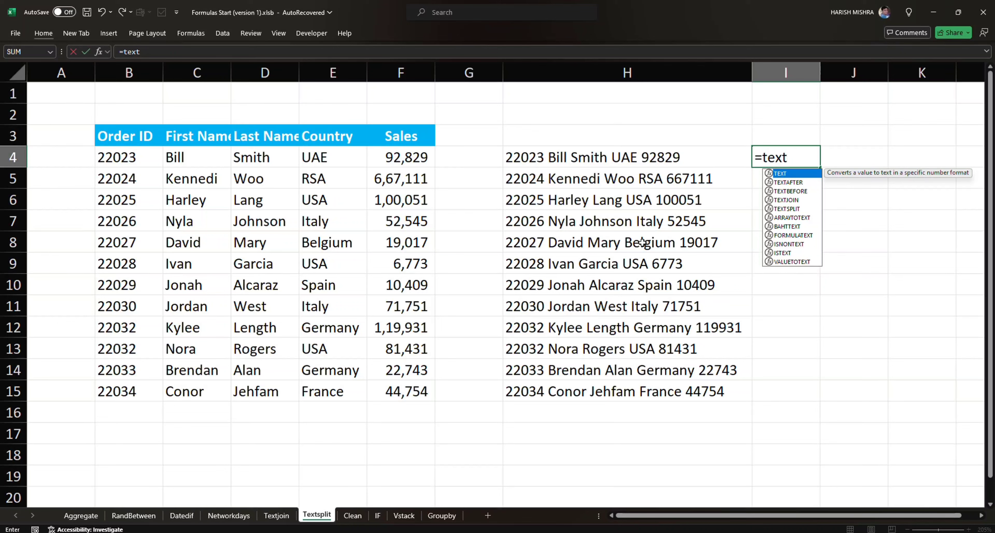
{"action": "type", "text": "sp"}
{"action": "key", "text": "Tab"}
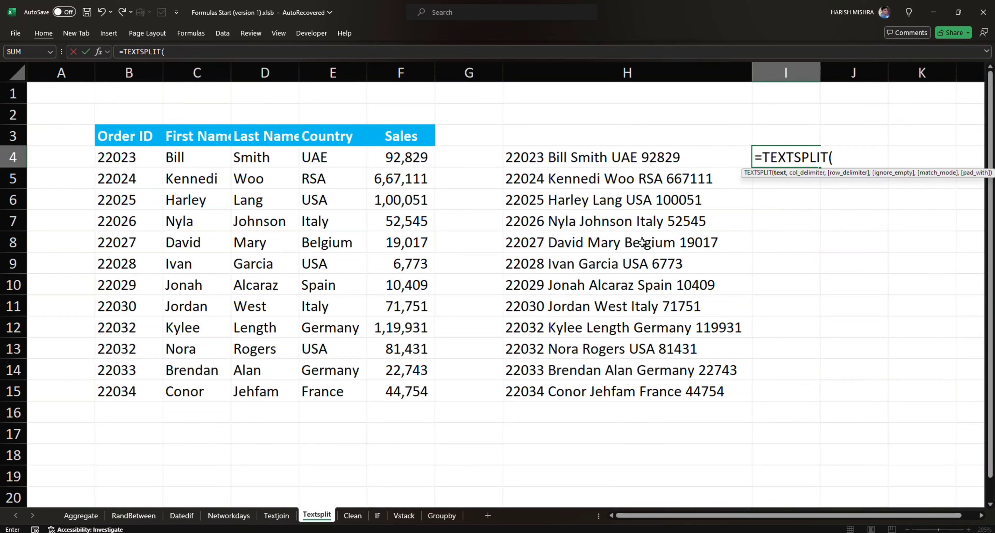
{"action": "key", "text": "Left"}
{"action": "type", "text": ","}
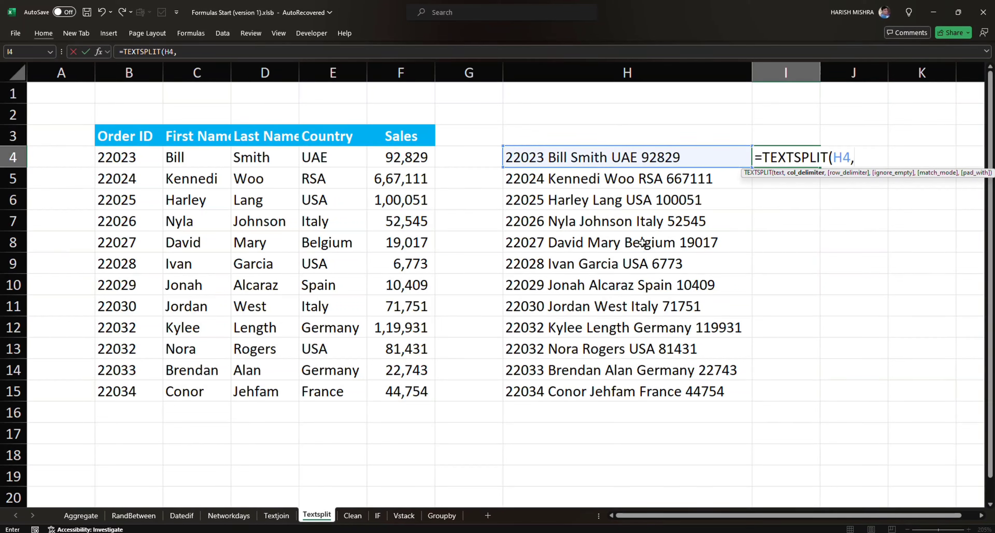
{"action": "type", "text": "\" \")"}
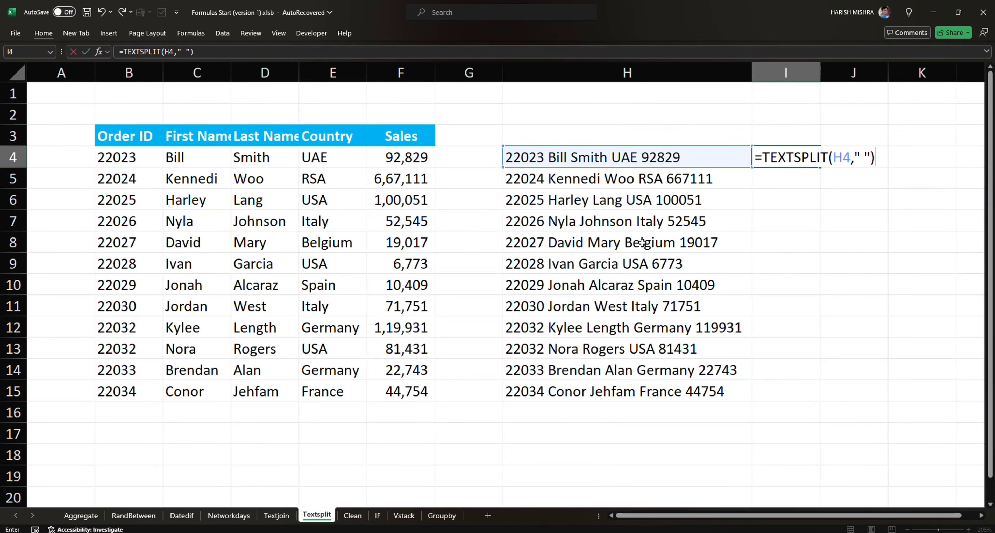
{"action": "key", "text": "Return"}
Fill the TEXTSPLIT formula from I4 down through I15
{"action": "key", "text": "Left"}
{"action": "key", "text": "ctrl+Down"}
{"action": "key", "text": "Right"}
{"action": "key", "text": "ctrl+shift+Up"}
{"action": "key", "text": "ctrl+d"}
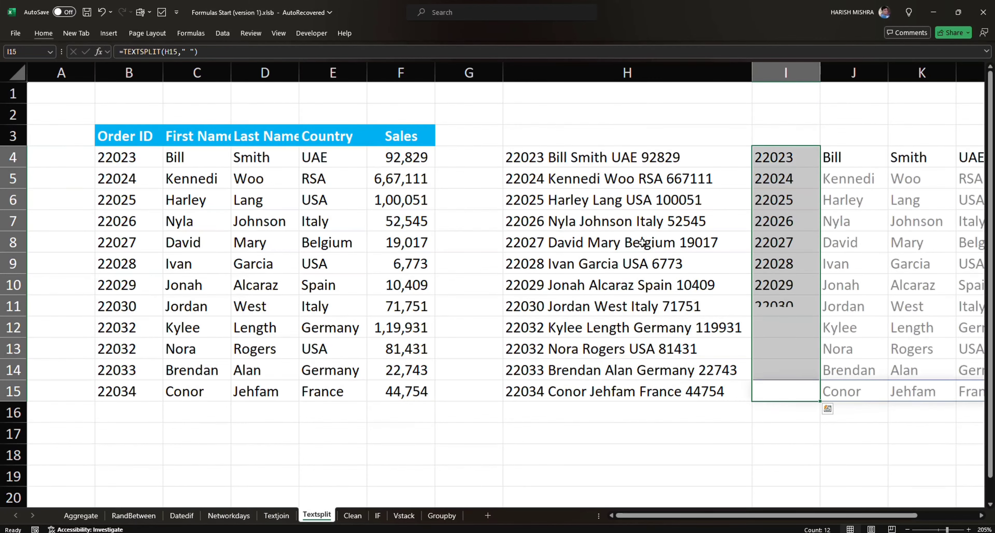
Look across the split values in row 15 up to column M and switch to the Clean sheet
{"action": "key", "text": "Right"}
{"action": "key", "text": "Right"}
{"action": "key", "text": "Right"}
{"action": "key", "text": "Right"}
{"action": "key", "text": "Left"}
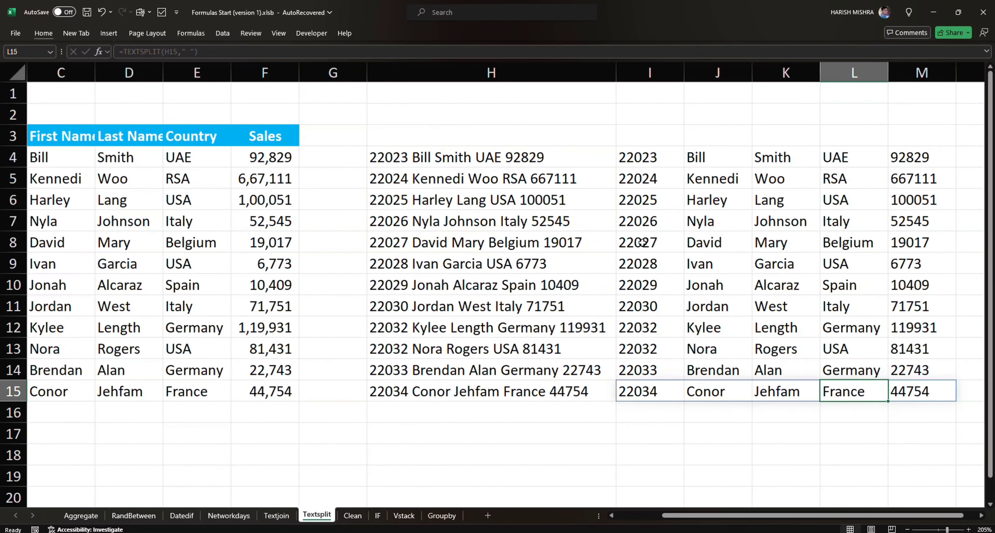
{"action": "key", "text": "ctrl+Page_Down"}
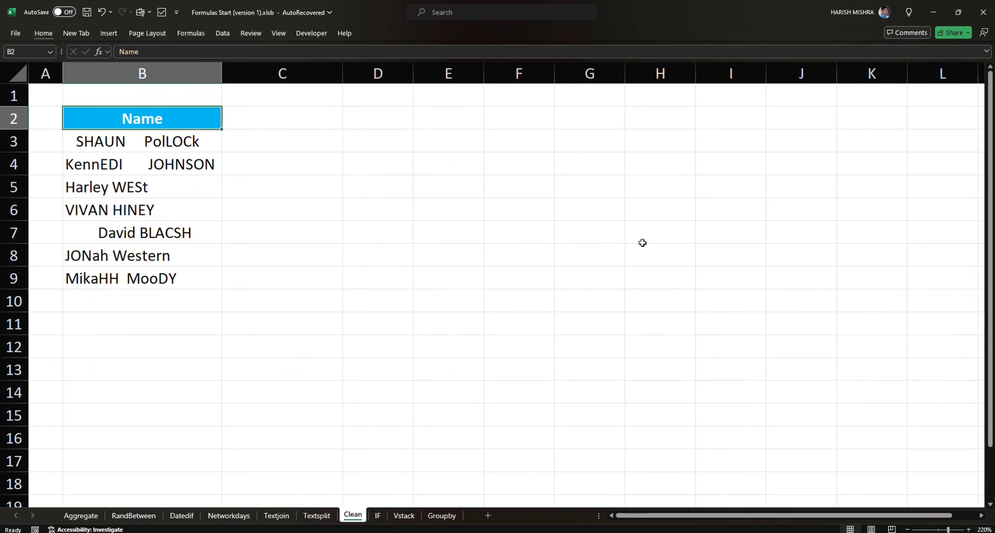
Enter a TRIM formula in C3 that removes the extra spaces from the name in B3
{"action": "key", "text": "Down"}
{"action": "key", "text": "Down"}
{"action": "key", "text": "Up"}
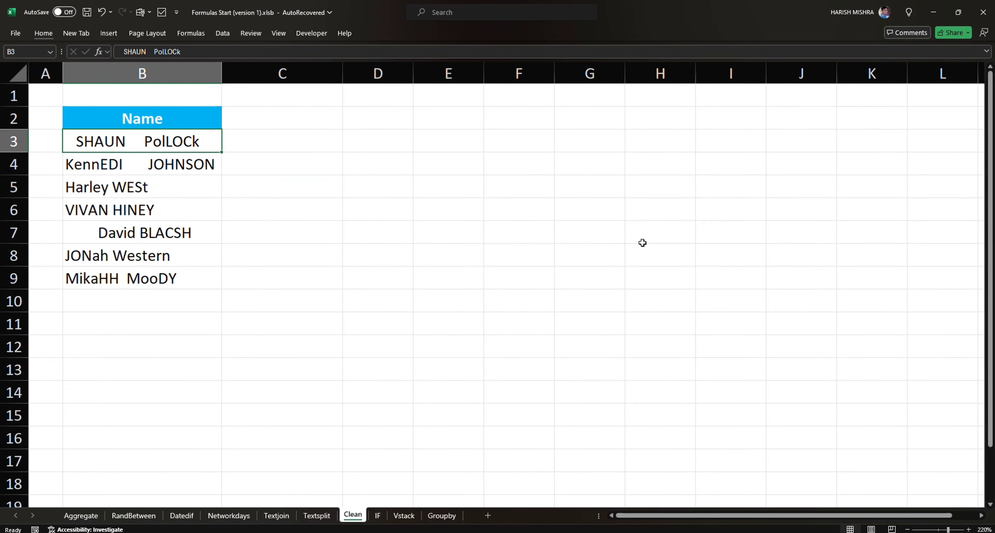
{"action": "key", "text": "Right"}
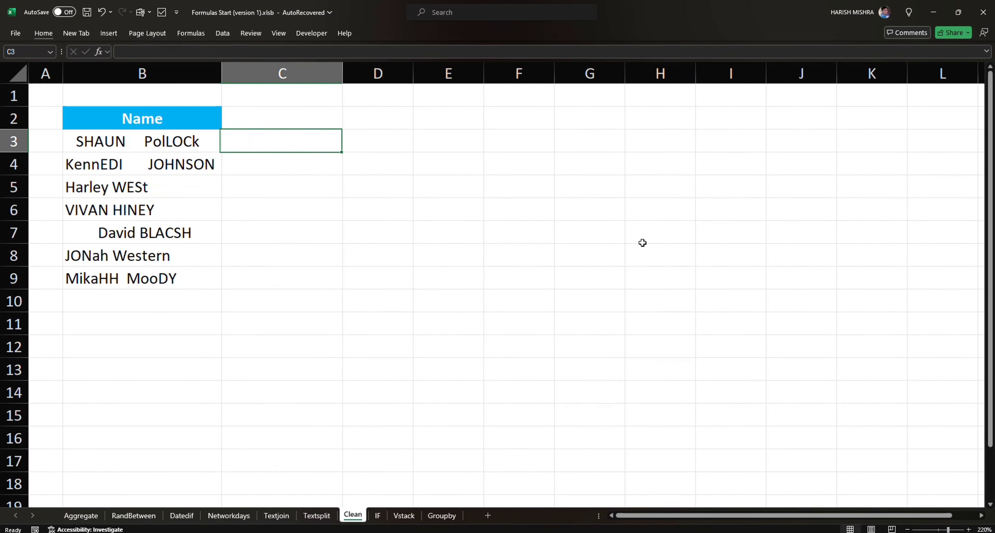
{"action": "type", "text": "="}
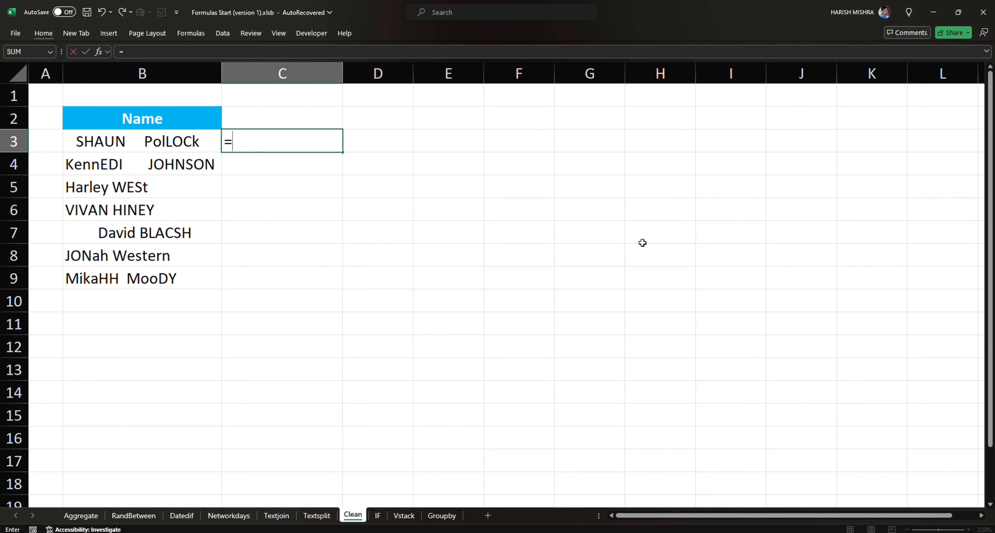
{"action": "type", "text": "trim"}
{"action": "key", "text": "Tab"}
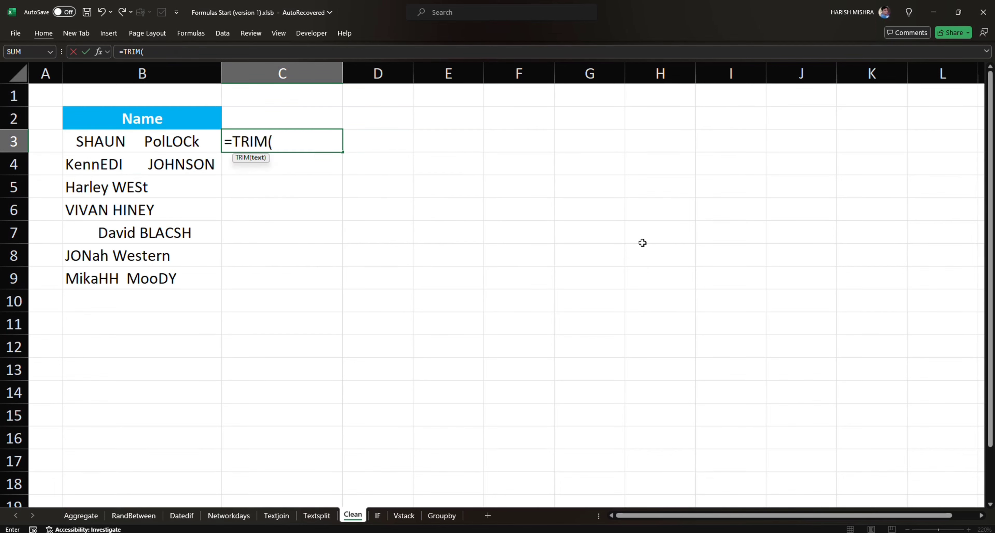
{"action": "key", "text": "Left"}
{"action": "key", "text": "Return"}
Fill the TRIM formula from C3 down through C9, alongside the last name in column B
{"action": "key", "text": "Left"}
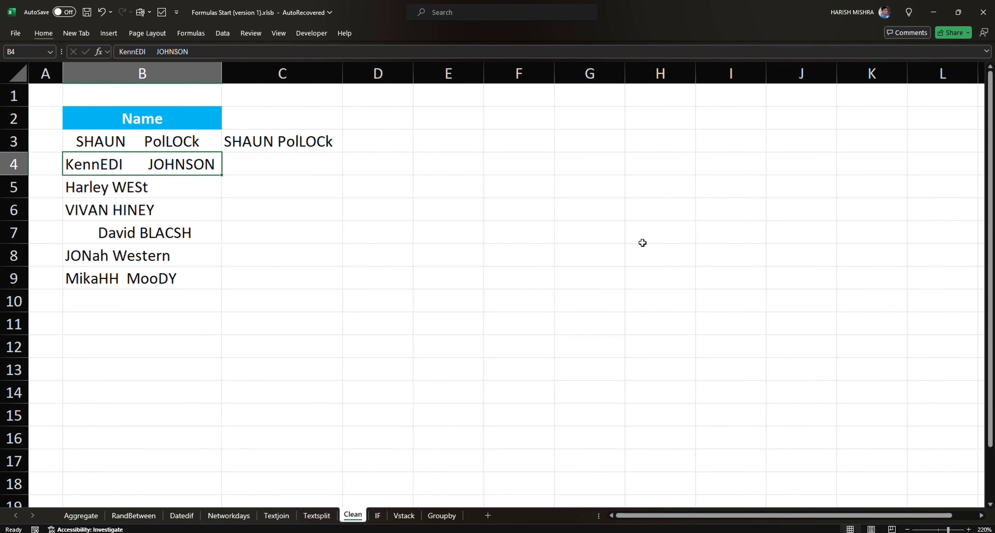
{"action": "key", "text": "ctrl+Down"}
{"action": "key", "text": "Right"}
{"action": "key", "text": "ctrl+shift+Up"}
{"action": "key", "text": "ctrl+d"}
Enter the header Trim in C2 above the trimmed names
{"action": "key", "text": "Up"}
{"action": "key", "text": "Up"}
{"action": "key", "text": "Up"}
{"action": "key", "text": "Up"}
{"action": "key", "text": "Up"}
{"action": "key", "text": "Up"}
{"action": "key", "text": "Up"}
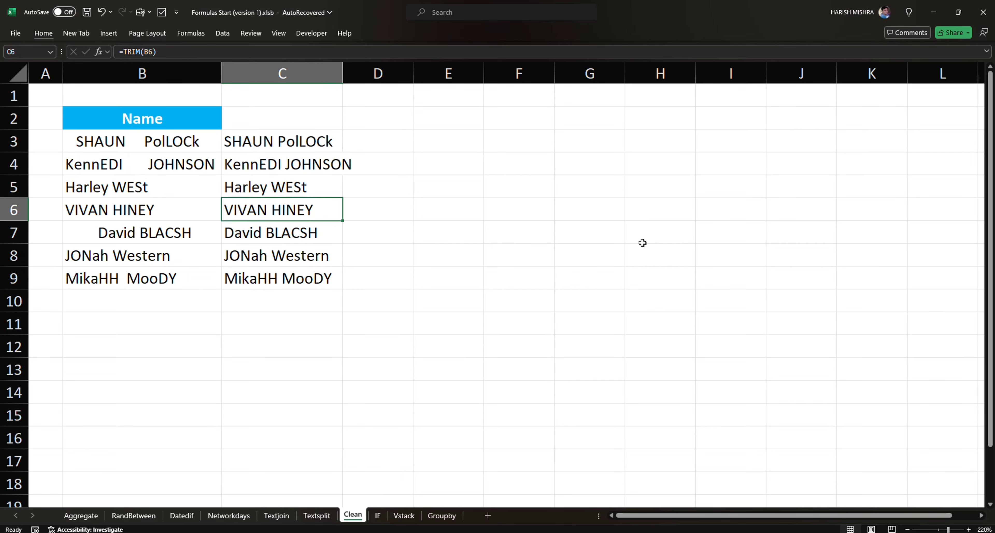
{"action": "type", "text": "Trim"}
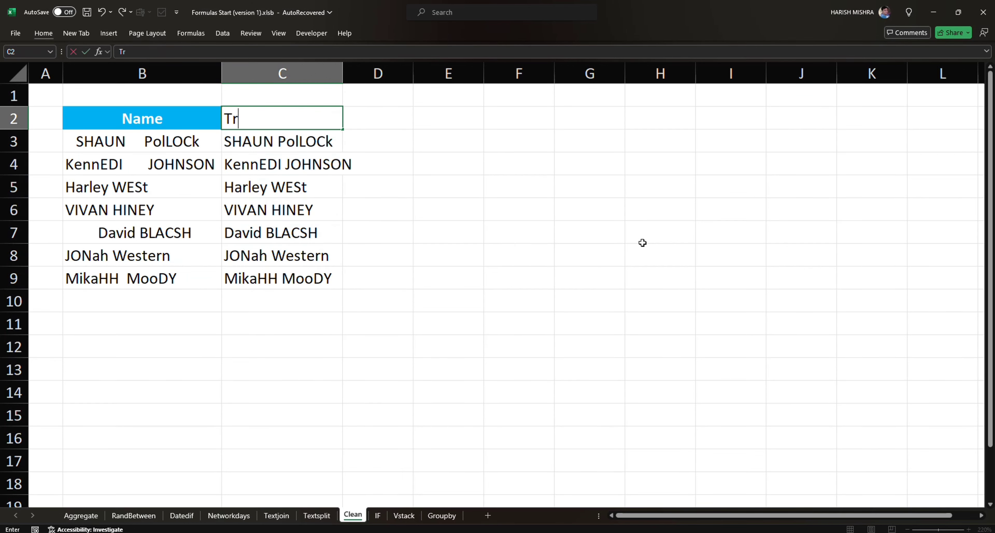
{"action": "key", "text": "Tab"}
AutoFit column C to the trimmed names in C3:C9
{"action": "key", "text": "Left"}
{"action": "key", "text": "Down"}
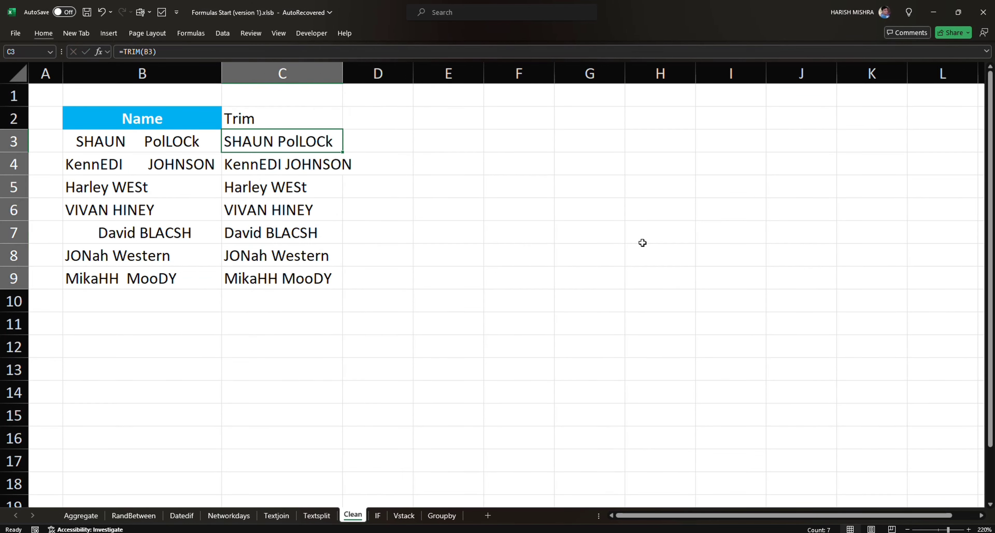
{"action": "key", "text": "ctrl+shift+Down"}
{"action": "key", "text": "alt+h"}
{"action": "key", "text": "o"}
{"action": "key", "text": "i"}
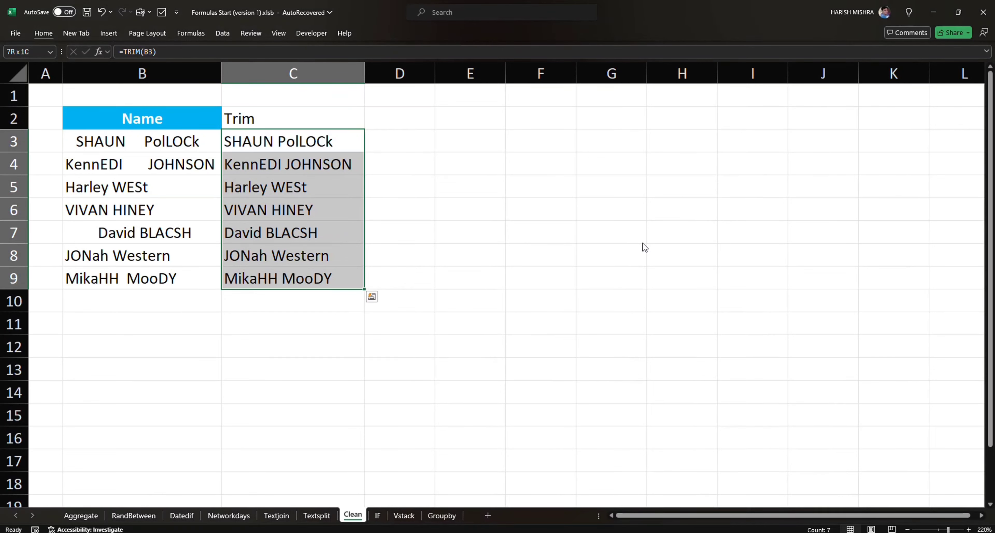
Enter the header Proper in D2, next to the Trim header
{"action": "key", "text": "Up"}
{"action": "key", "text": "Right"}
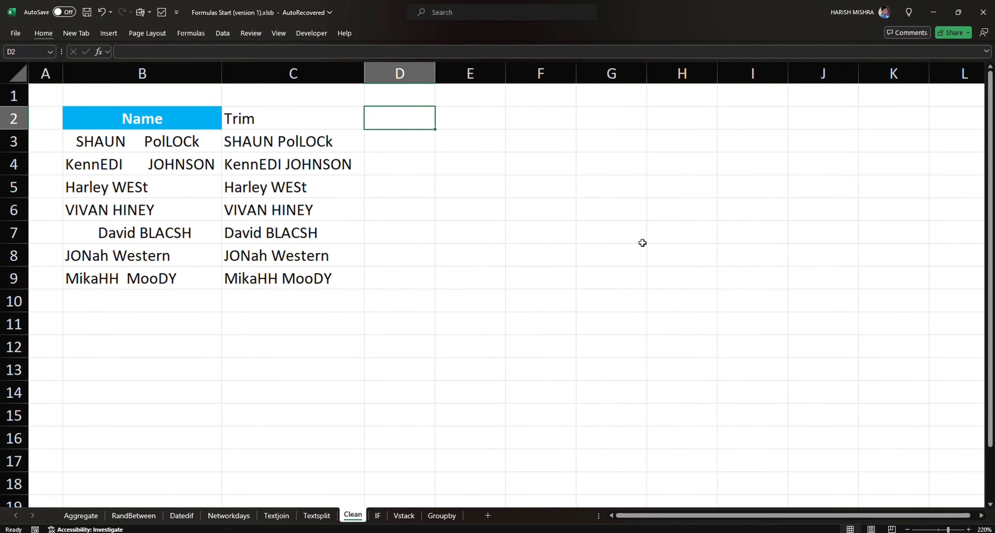
{"action": "type", "text": "Proper"}
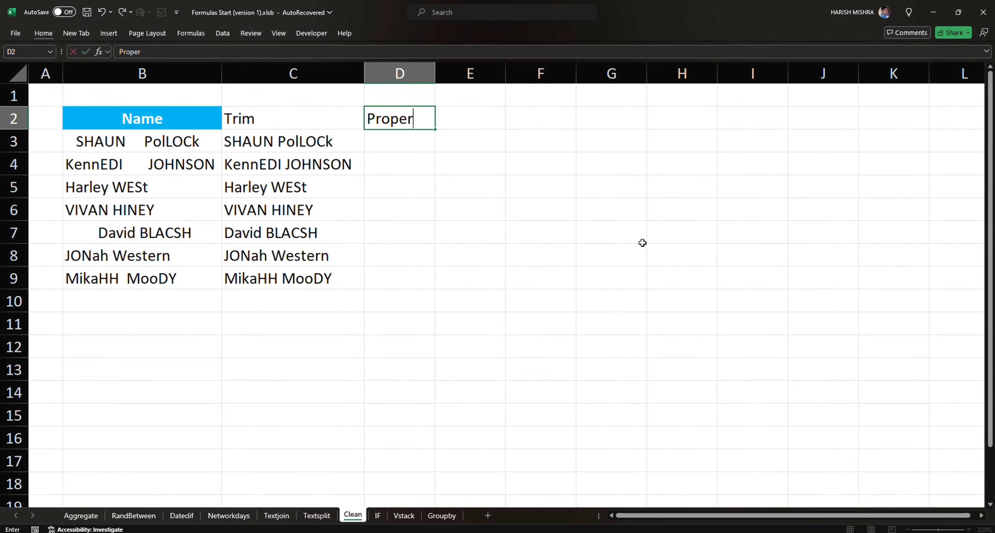
{"action": "key", "text": "Return"}
Enter a PROPER formula in D3 that converts the original name in B3 to proper case
{"action": "type", "text": "="}
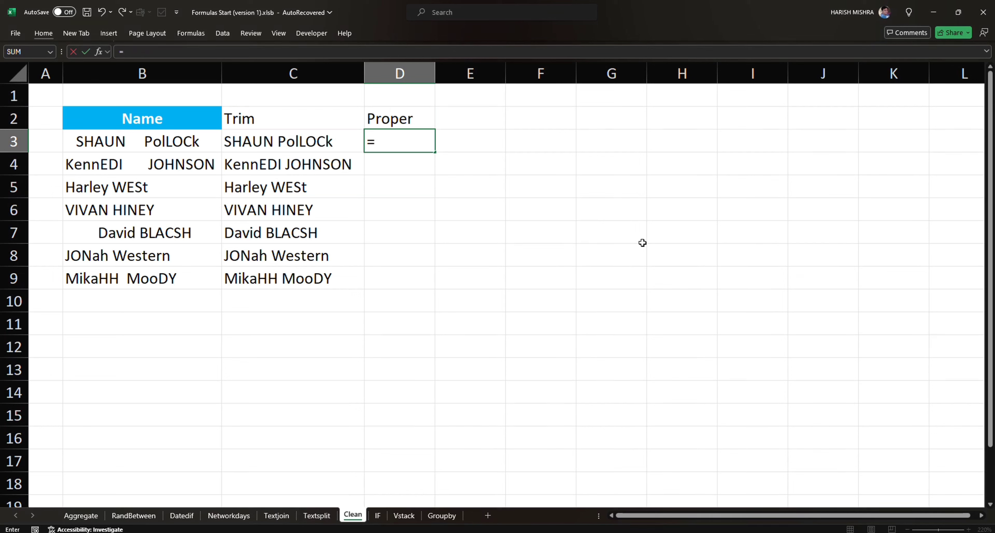
{"action": "type", "text": "proper"}
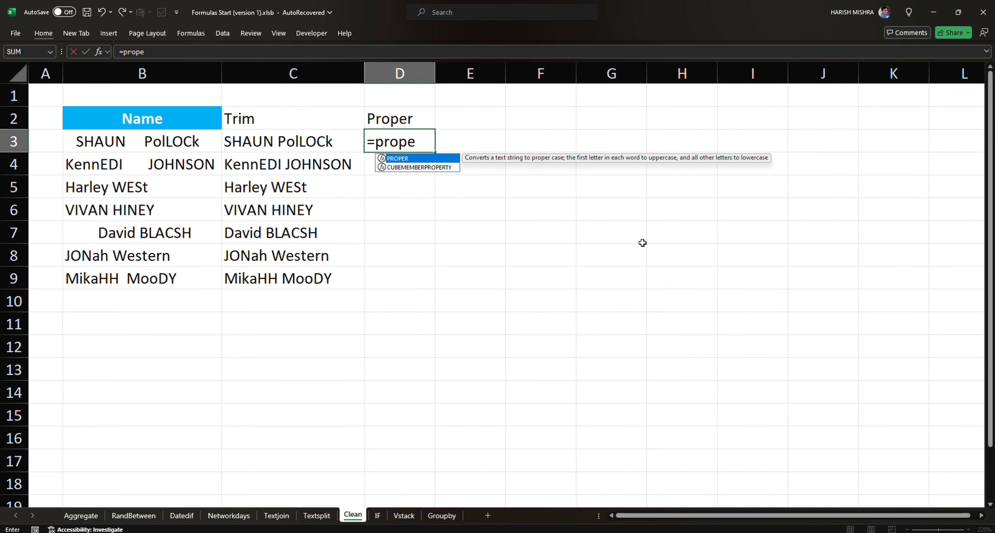
{"action": "key", "text": "Tab"}
{"action": "key", "text": "Left"}
{"action": "key", "text": "Left"}
{"action": "key", "text": "Left"}
{"action": "key", "text": "Right"}
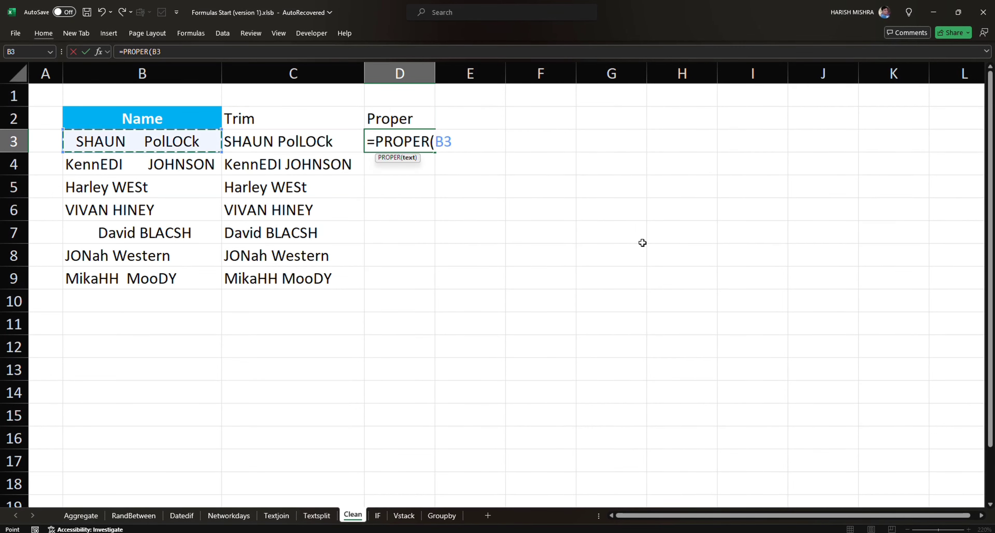
{"action": "key", "text": "Return"}
Fill the PROPER formula from D3 down through D9
{"action": "key", "text": "Left"}
{"action": "key", "text": "ctrl+Down"}
{"action": "key", "text": "Right"}
{"action": "key", "text": "ctrl+shift+Up"}
{"action": "key", "text": "ctrl+d"}
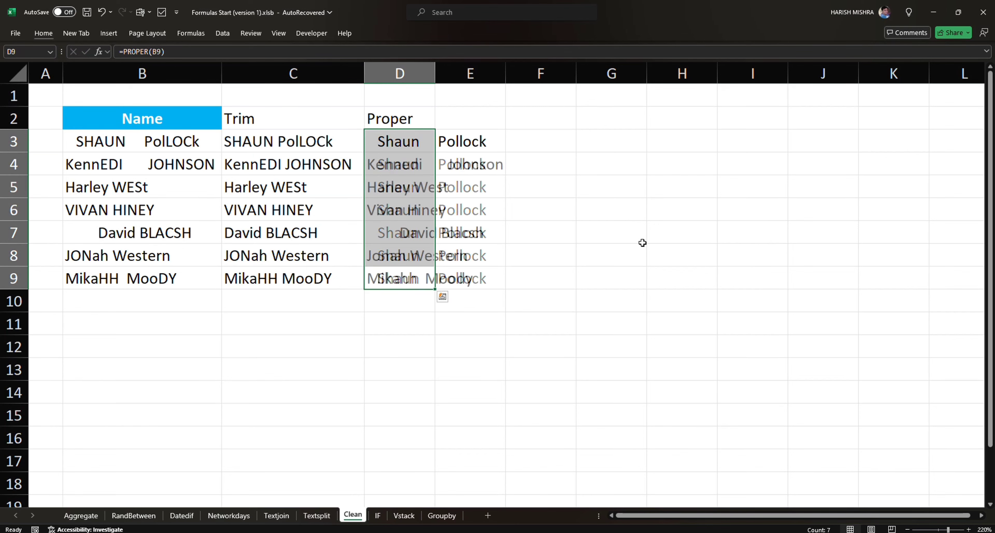
AutoFit column D to the proper-case names in D3:D9
{"action": "key", "text": "alt"}
{"action": "key", "text": "h"}
{"action": "key", "text": "o"}
{"action": "key", "text": "i"}
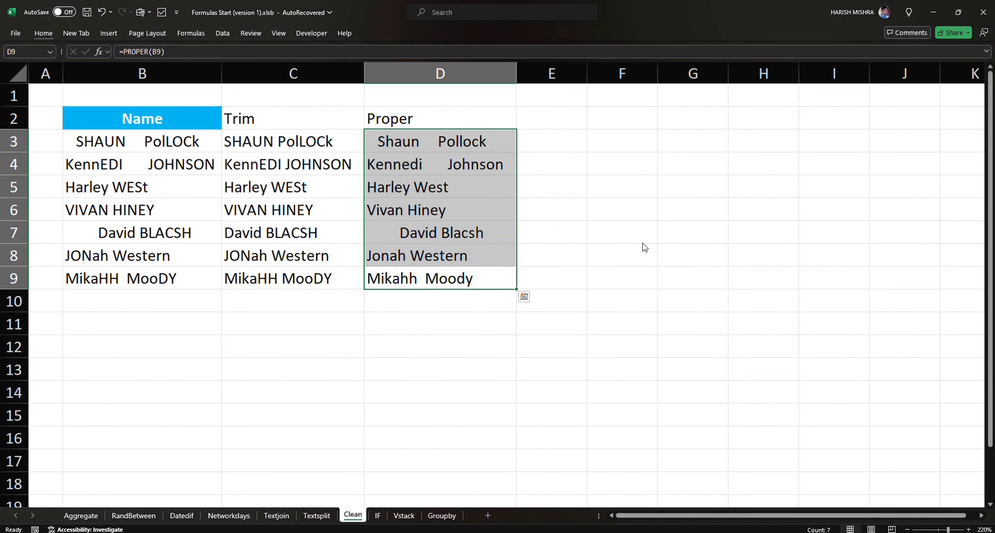
Compare the proper-case names in column D with the original and trimmed names, ending on E2
{"action": "key", "text": "Up"}
{"action": "key", "text": "Up"}
{"action": "key", "text": "Up"}
{"action": "key", "text": "Up"}
{"action": "key", "text": "Up"}
{"action": "key", "text": "Up"}
{"action": "key", "text": "Up"}
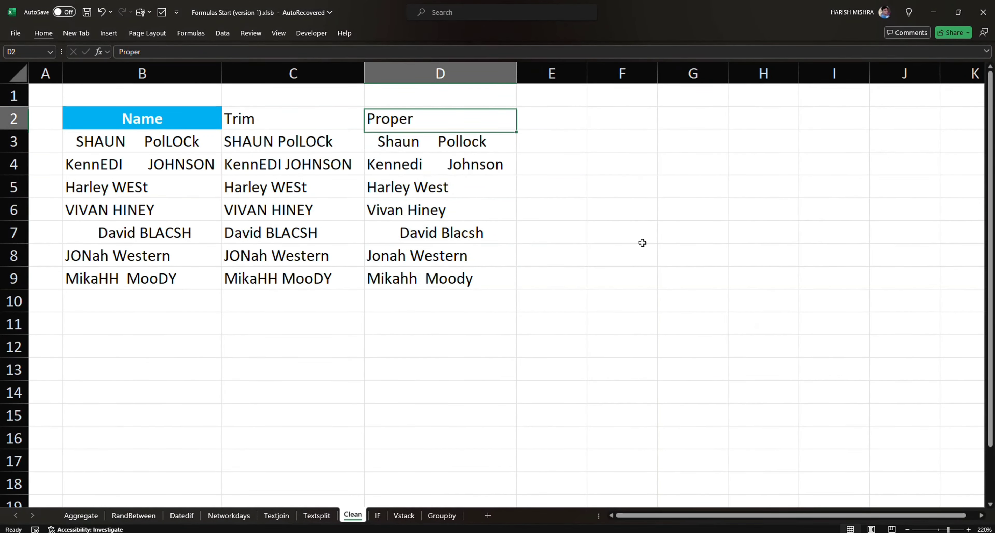
{"action": "key", "text": "Down"}
{"action": "key", "text": "Left"}
{"action": "key", "text": "Left"}
{"action": "key", "text": "Right"}
{"action": "key", "text": "Right"}
{"action": "key", "text": "Right"}
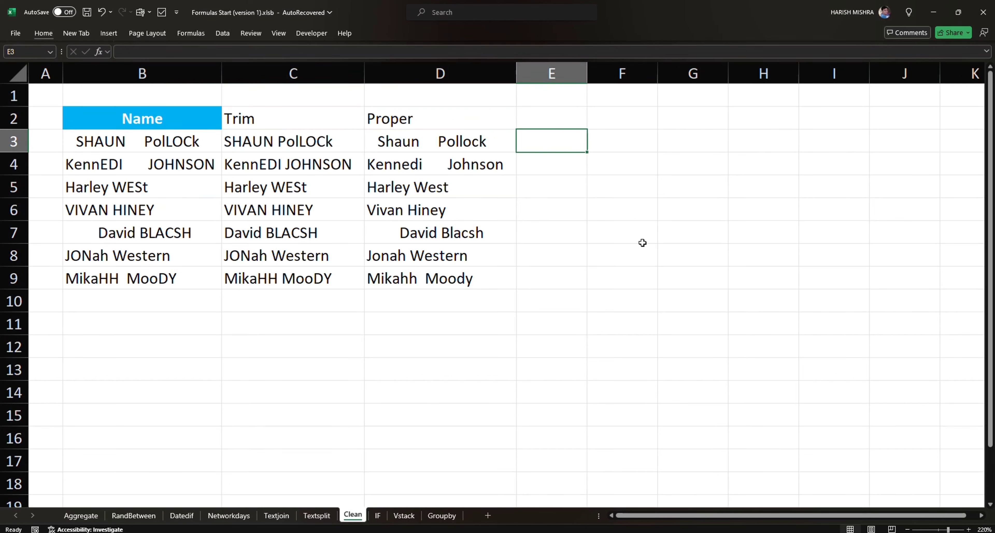
{"action": "key", "text": "Left"}
{"action": "key", "text": "Right"}
{"action": "key", "text": "Up"}
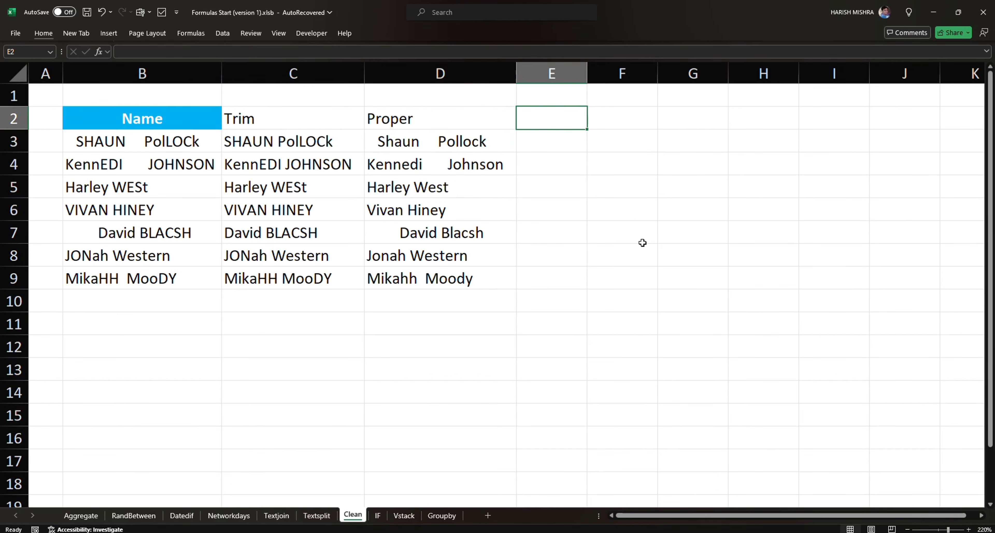
{"action": "type", "text": "=upp"}
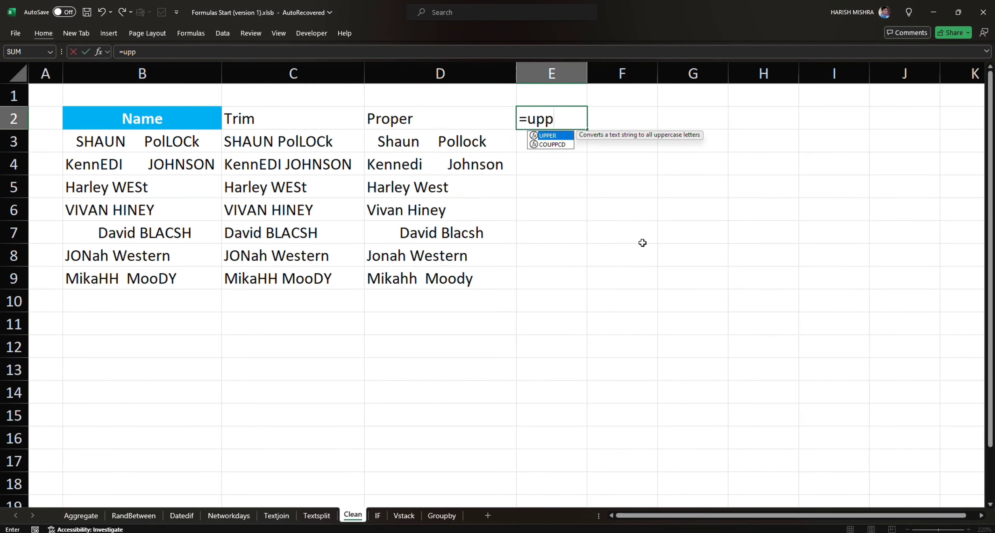
{"action": "key", "text": "Escape"}
{"action": "type", "text": "Upper"}
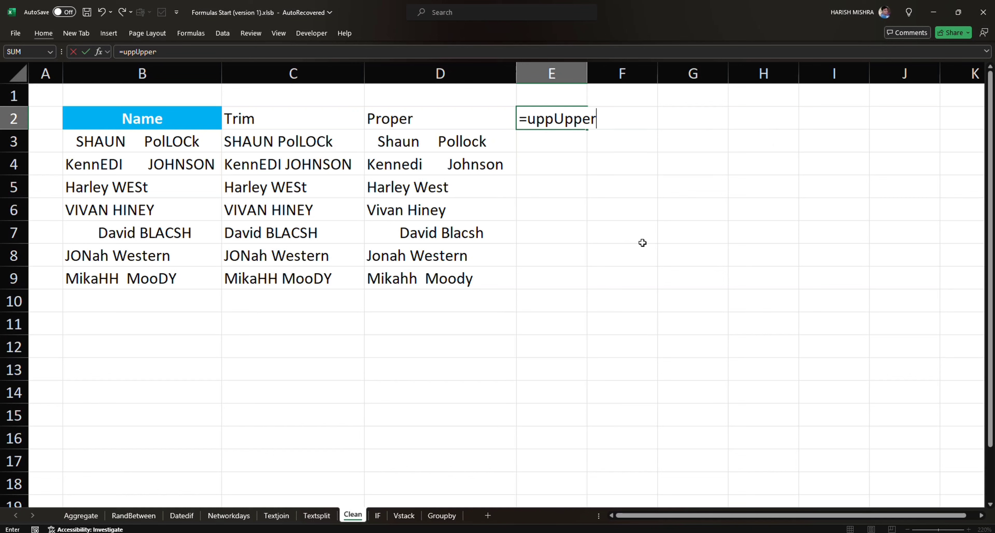
{"action": "key", "text": "Escape"}
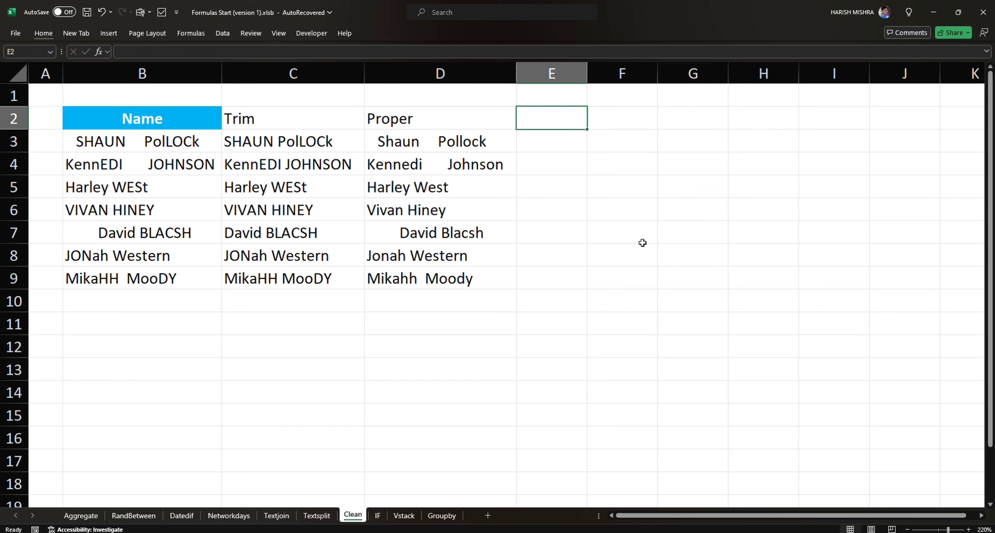
Enter the header Upper in E2 and an UPPER formula in E3 that converts the name in B3
{"action": "type", "text": "Upper"}
{"action": "key", "text": "Return"}
{"action": "type", "text": "="}
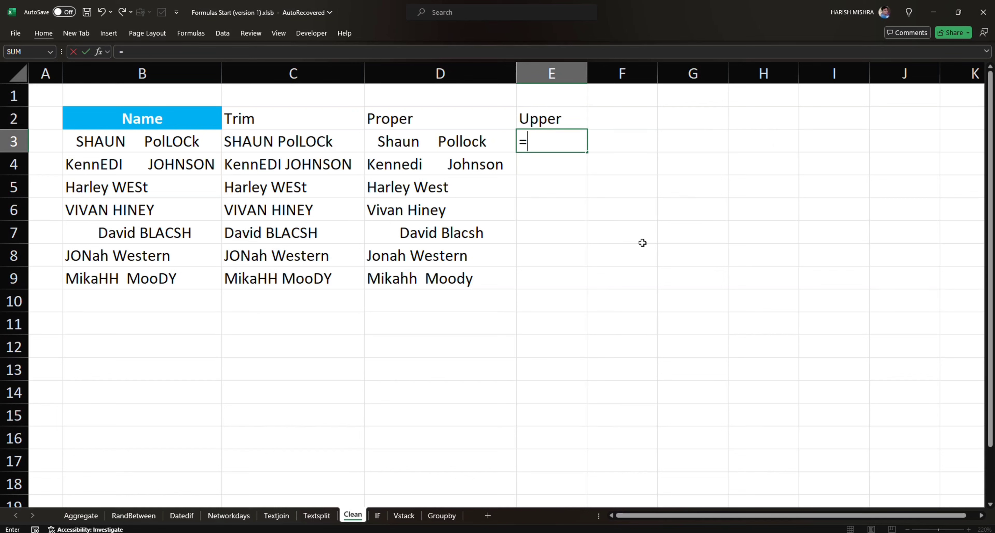
{"action": "type", "text": "Upp"}
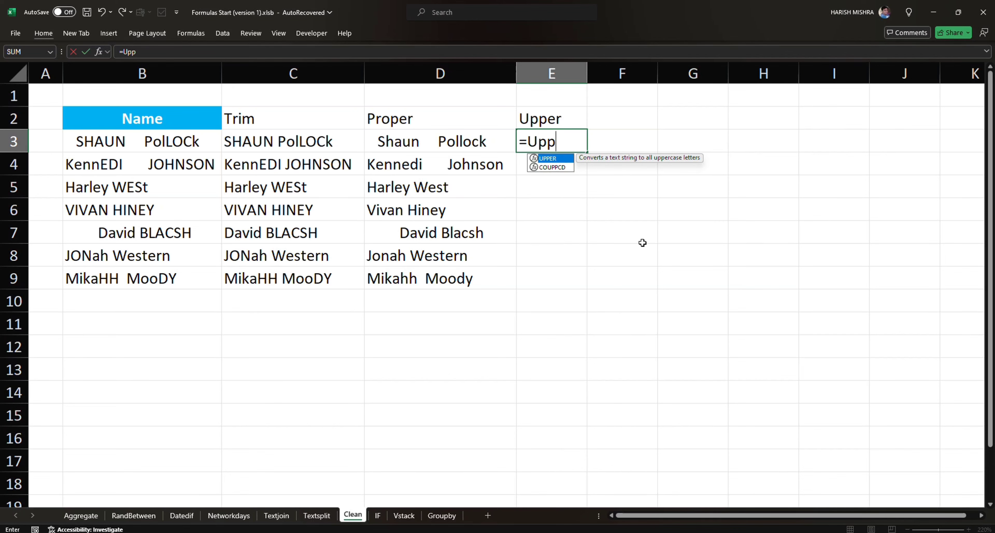
{"action": "key", "text": "Tab"}
{"action": "key", "text": "Left"}
{"action": "key", "text": "Left"}
{"action": "key", "text": "Left"}
{"action": "key", "text": "Left"}
{"action": "key", "text": "shift+Right"}
{"action": "key", "text": "Right"}
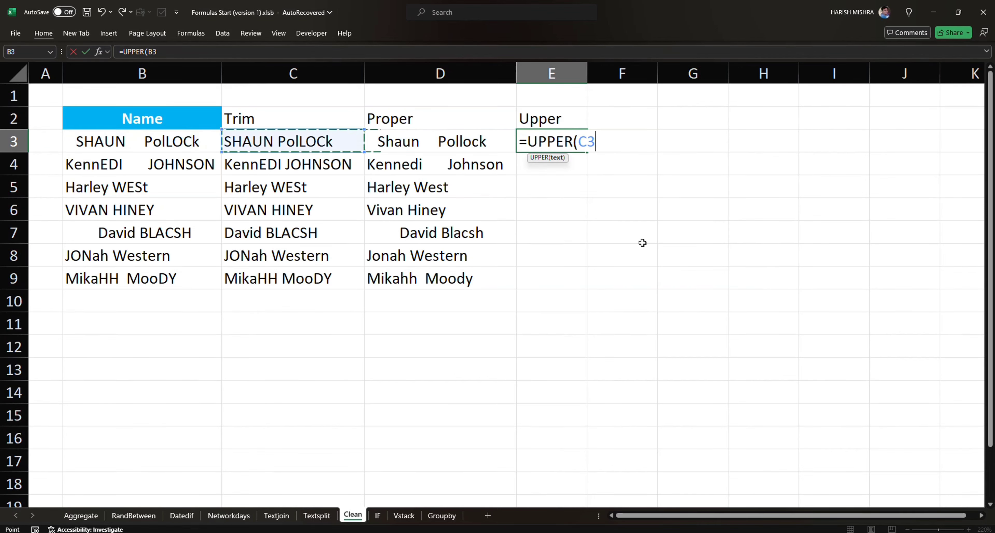
{"action": "key", "text": "Left"}
{"action": "key", "text": "Return"}
Fill the UPPER formula from E3 down through E9
{"action": "key", "text": "Left"}
{"action": "key", "text": "ctrl+Down"}
{"action": "key", "text": "Right"}
{"action": "key", "text": "ctrl+shift+Up"}
{"action": "key", "text": "ctrl+d"}
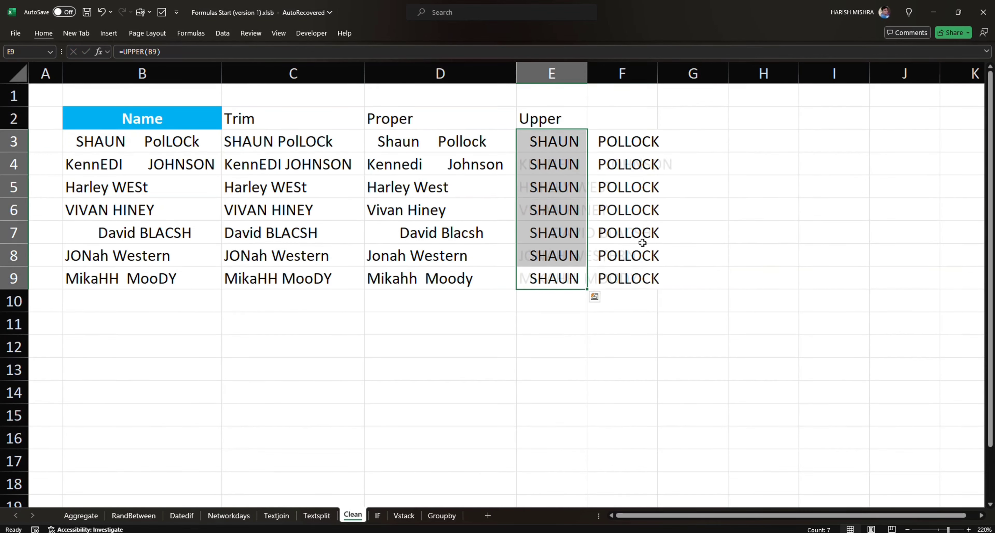
AutoFit column E to the uppercase names in E3:E9
{"action": "key", "text": "alt+h"}
{"action": "key", "text": "o"}
{"action": "key", "text": "i"}
Enter the header Lower in F2, next to the Upper header
{"action": "key", "text": "Right"}
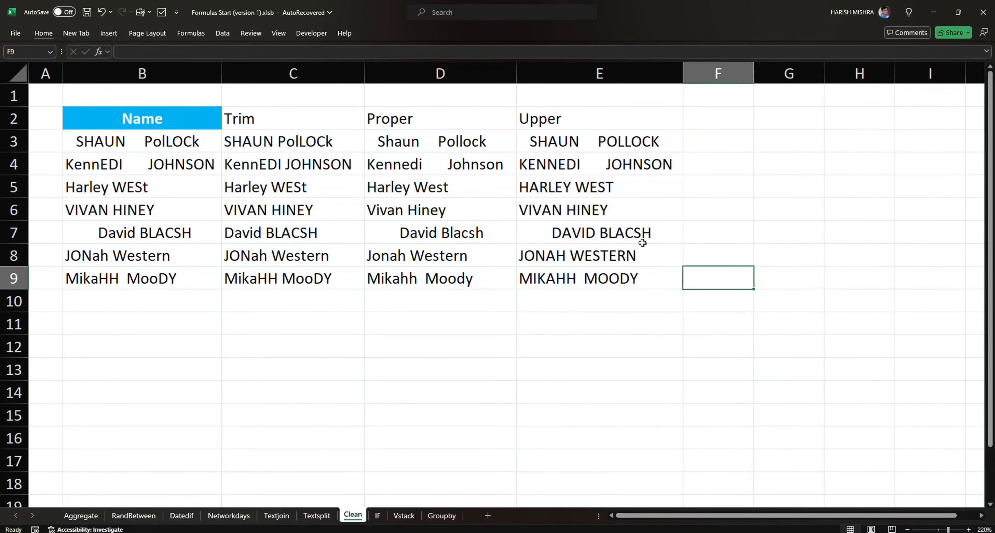
{"action": "key", "text": "ctrl+Up"}
{"action": "key", "text": "Down"}
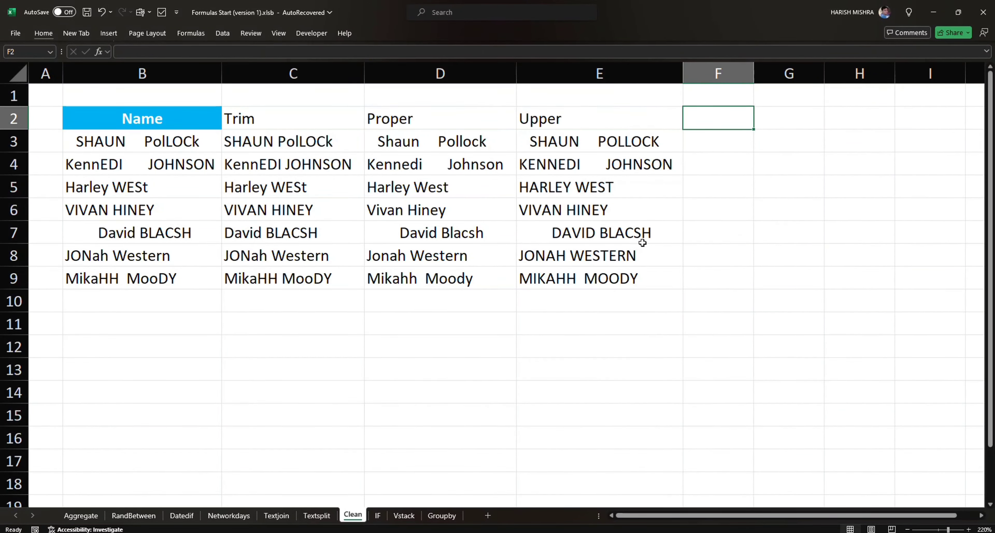
{"action": "type", "text": "Lower"}
{"action": "key", "text": "Return"}
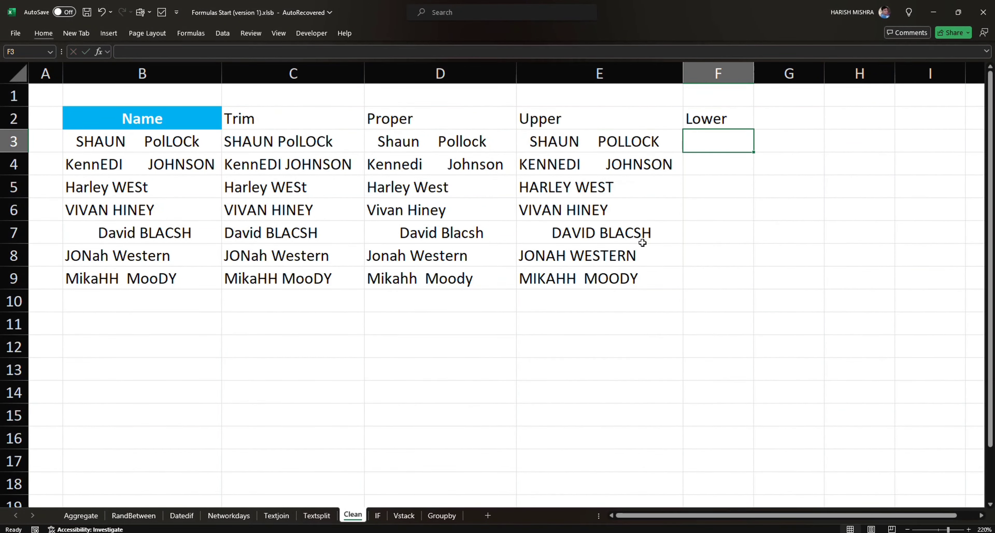
Enter a LOWER formula in F3 that converts the original name in B3 to lowercase
{"action": "type", "text": "=Lo"}
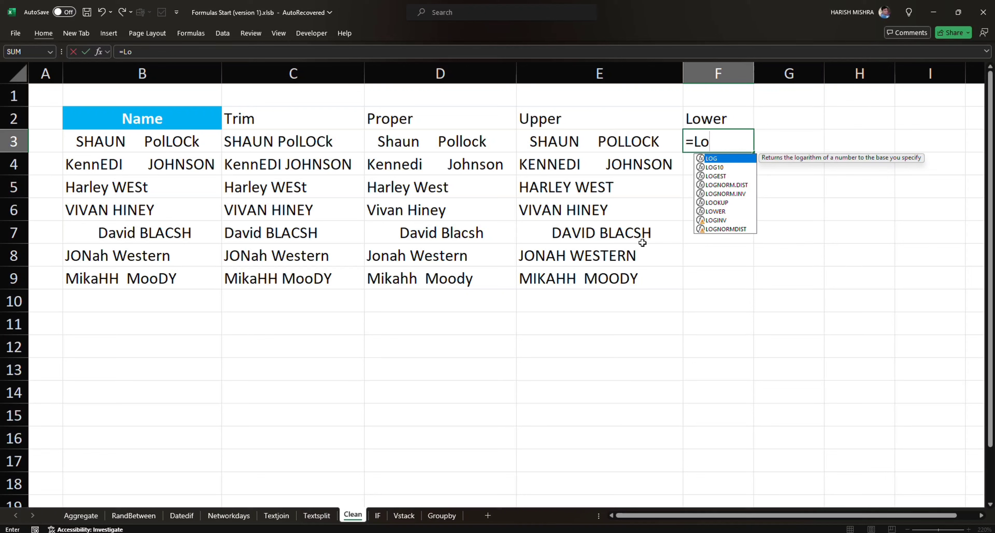
{"action": "type", "text": "we"}
{"action": "key", "text": "Tab"}
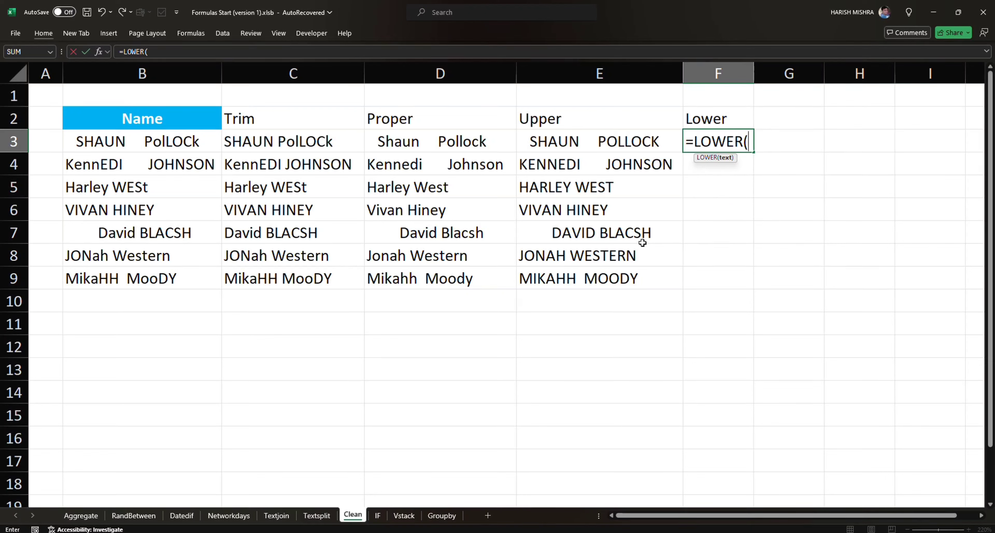
{"action": "key", "text": "Left"}
{"action": "key", "text": "Left"}
{"action": "key", "text": "Left"}
{"action": "key", "text": "Left"}
{"action": "key", "text": "Return"}
Fill the LOWER formula from F3 down through F9
{"action": "key", "text": "Left"}
{"action": "key", "text": "ctrl+Down"}
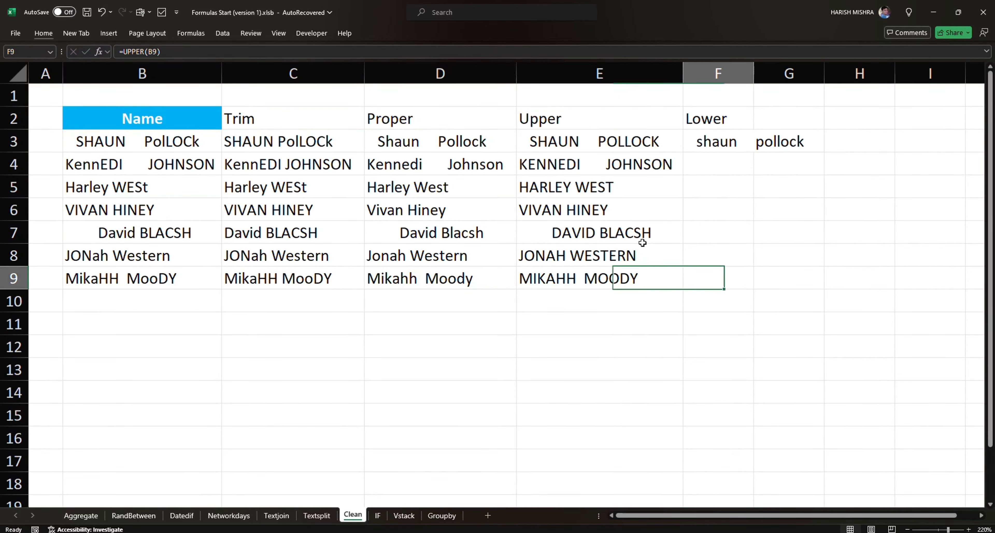
{"action": "key", "text": "Right"}
{"action": "key", "text": "ctrl+shift+Up"}
{"action": "key", "text": "ctrl+d"}
AutoFit column F to the lowercase names and select the empty cell G3
{"action": "key", "text": "alt"}
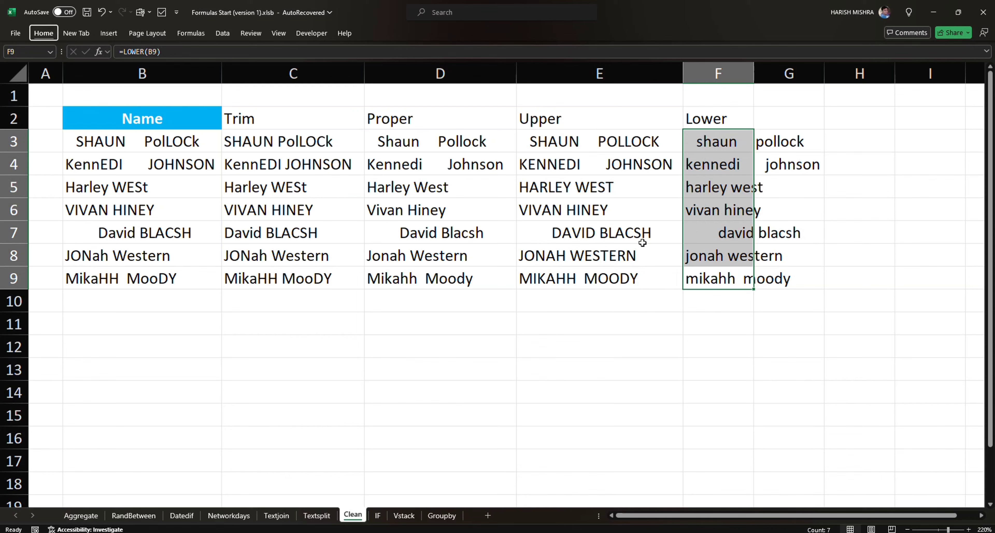
{"action": "key", "text": "h"}
{"action": "key", "text": "o"}
{"action": "key", "text": "i"}
{"action": "key", "text": "Right"}
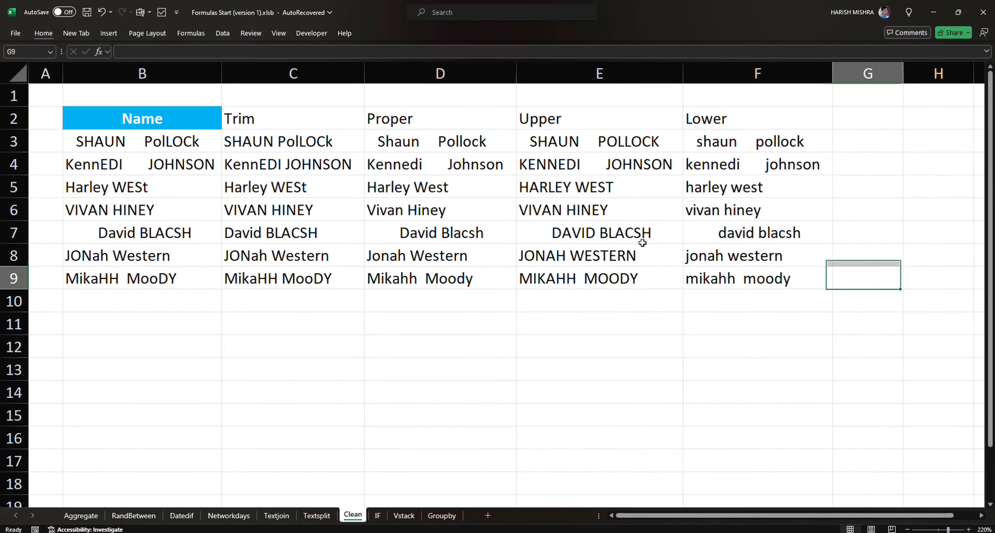
{"action": "key", "text": "ctrl+Up"}
{"action": "key", "text": "Down"}
{"action": "key", "text": "Down"}
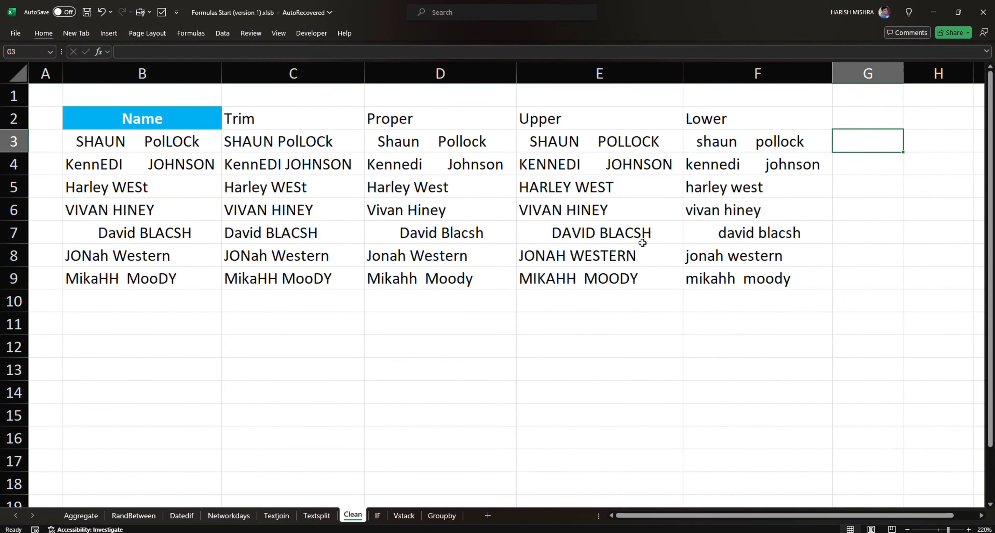
Enter the nested formula =TRIM(UPPER(B3)) in G3, accepting the proposed correction for the missing closing parentheses
{"action": "type", "text": "=Trim"}
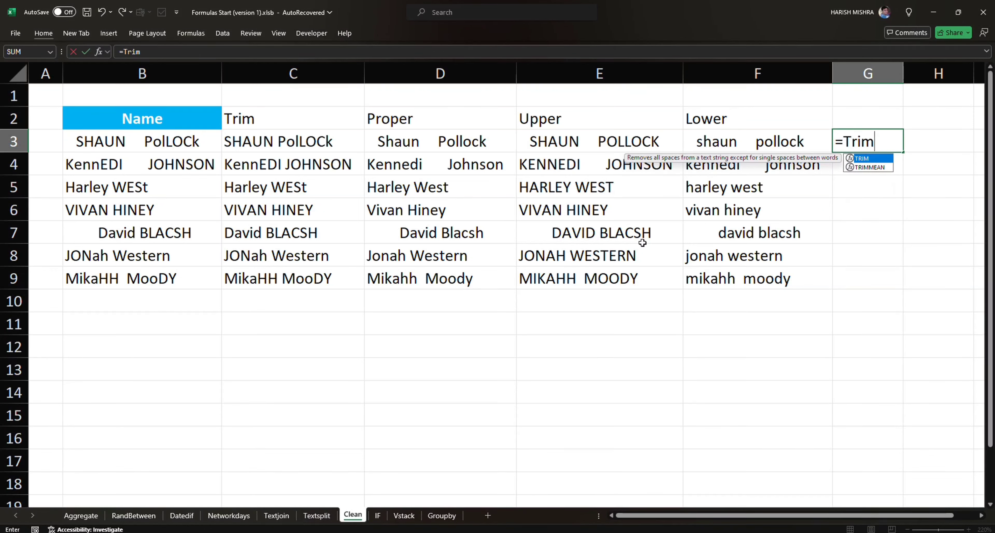
{"action": "key", "text": "Tab"}
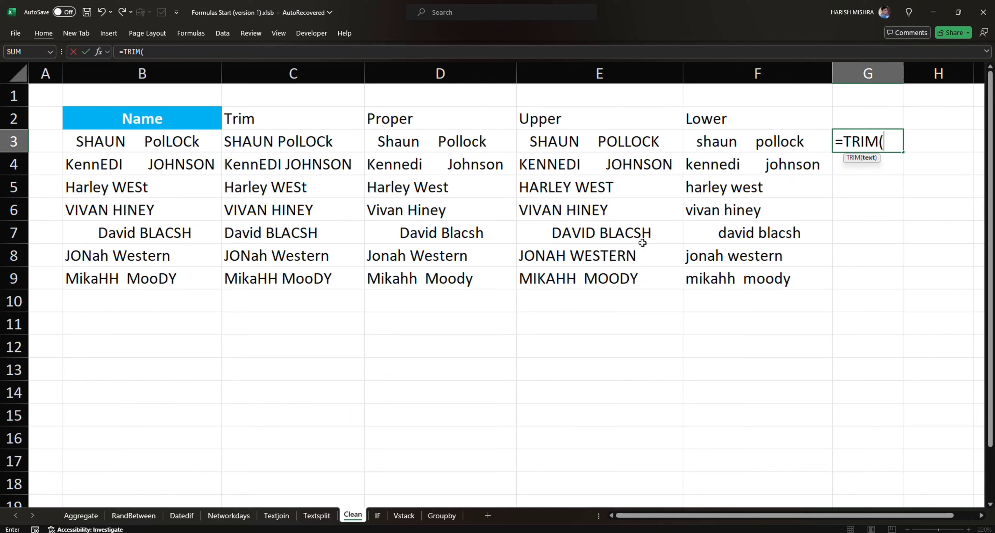
{"action": "type", "text": "Up"}
{"action": "key", "text": "Tab"}
{"action": "key", "text": "Left"}
{"action": "key", "text": "Left"}
{"action": "key", "text": "Left"}
{"action": "key", "text": "Left"}
{"action": "key", "text": "Left"}
{"action": "key", "text": "Left"}
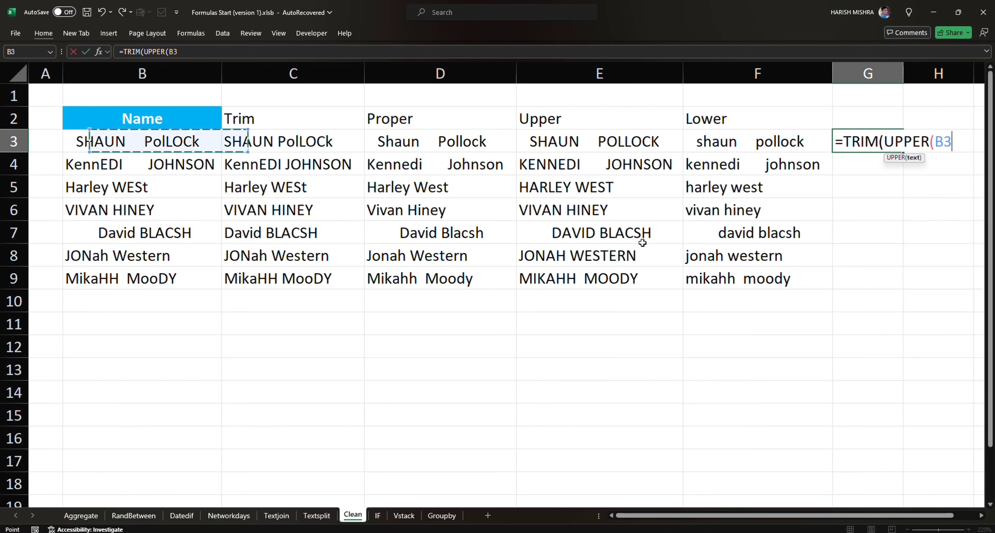
{"action": "key", "text": "Right"}
{"action": "key", "text": "Return"}
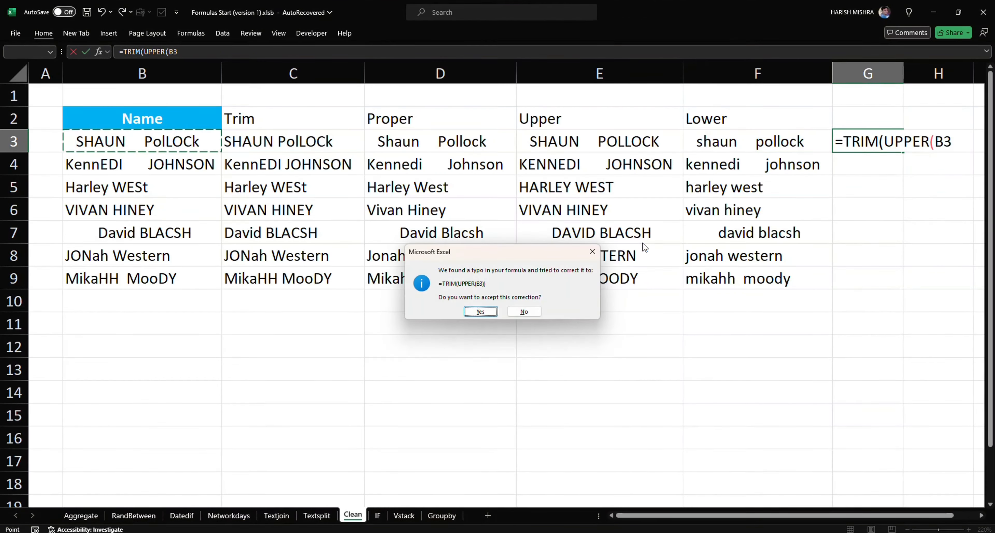
{"action": "key", "text": "Return"}
Fill the TRIM and UPPER formula from G3 down through G9
{"action": "key", "text": "Down"}
{"action": "key", "text": "Down"}
{"action": "key", "text": "Down"}
{"action": "key", "text": "Down"}
{"action": "key", "text": "Down"}
{"action": "key", "text": "ctrl+shift+Up"}
{"action": "key", "text": "ctrl+d"}
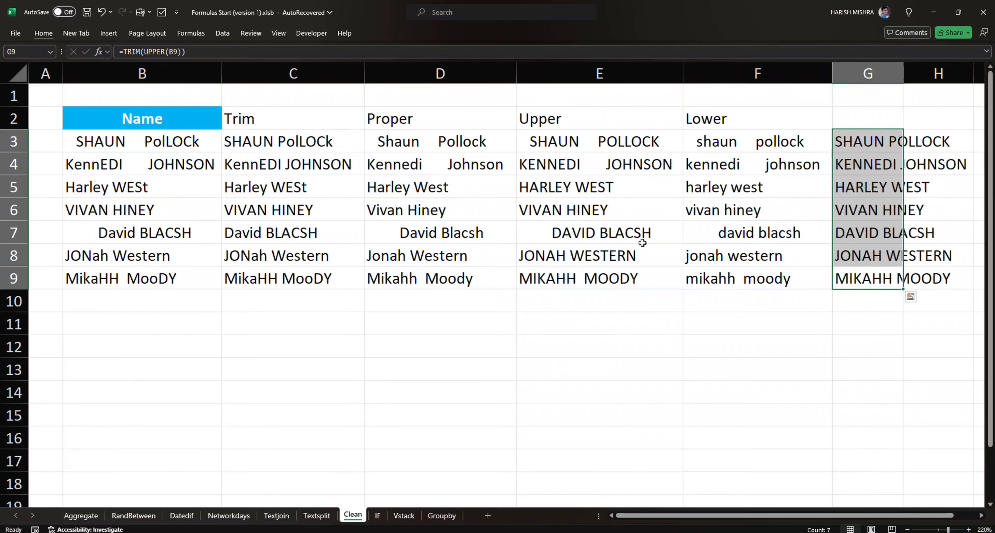
AutoFit column G to the trimmed uppercase names
{"action": "key", "text": "alt"}
{"action": "key", "text": "h"}
{"action": "key", "text": "o"}
{"action": "key", "text": "i"}
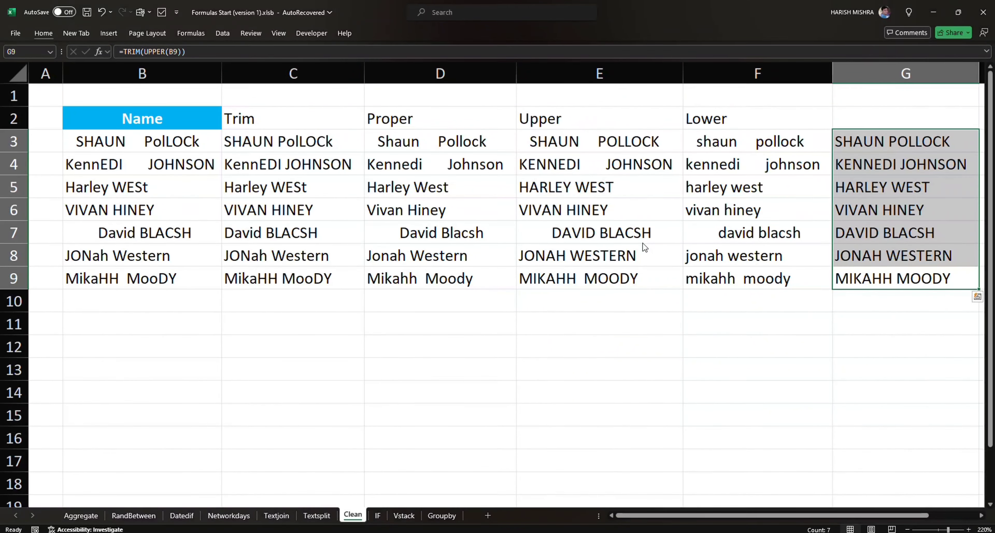
{"action": "key", "text": "Right"}
{"action": "key", "text": "Left"}
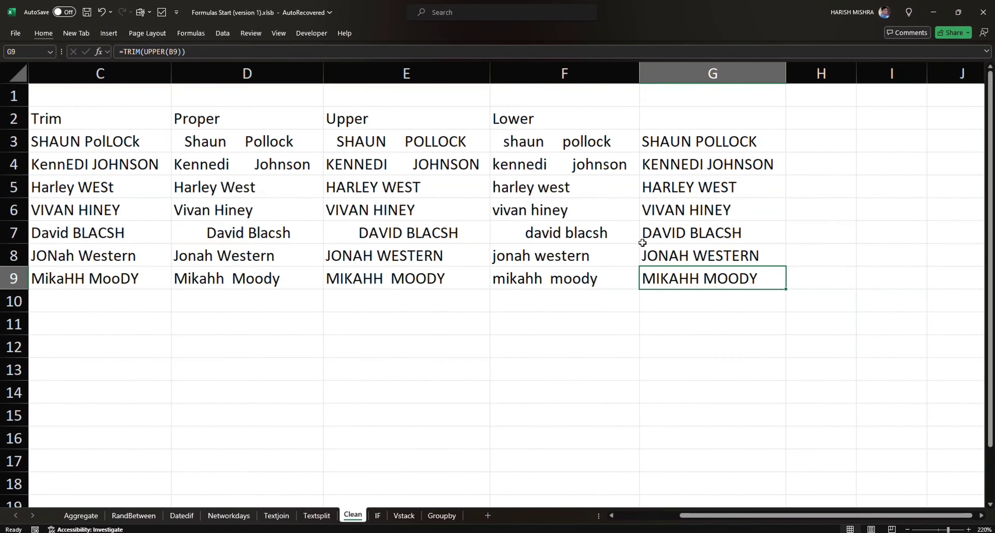
Review the cleaned names in column G and how UPPER is nested inside TRIM in the G3 formula
{"action": "key", "text": "ctrl+Left"}
{"action": "key", "text": "Right"}
{"action": "key", "text": "Right"}
{"action": "key", "text": "Right"}
{"action": "key", "text": "Right"}
{"action": "key", "text": "Right"}
{"action": "key", "text": "Right"}
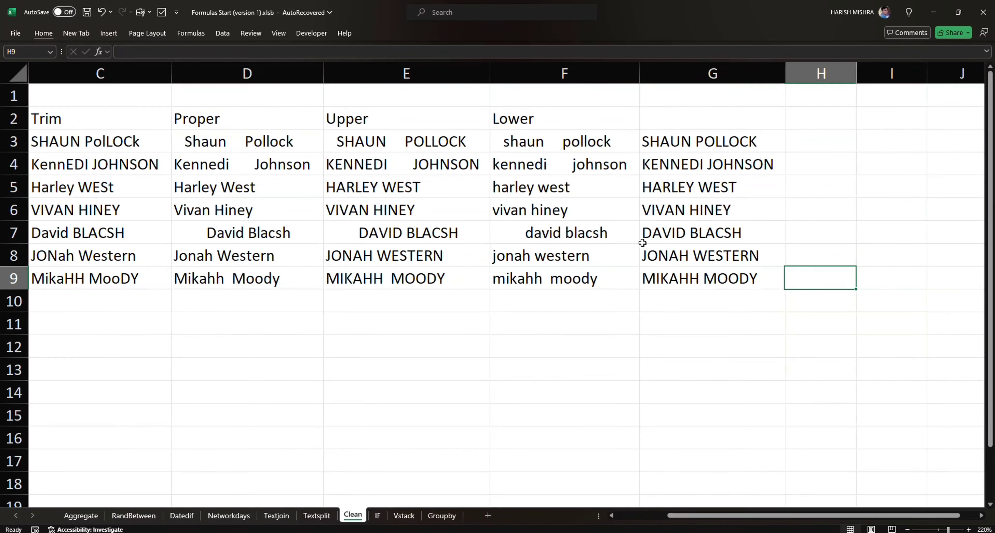
{"action": "key", "text": "Left"}
{"action": "key", "text": "Up"}
{"action": "key", "text": "Up"}
{"action": "key", "text": "Up"}
{"action": "key", "text": "Up"}
{"action": "key", "text": "Up"}
{"action": "key", "text": "Up"}
{"action": "key", "text": "F2"}
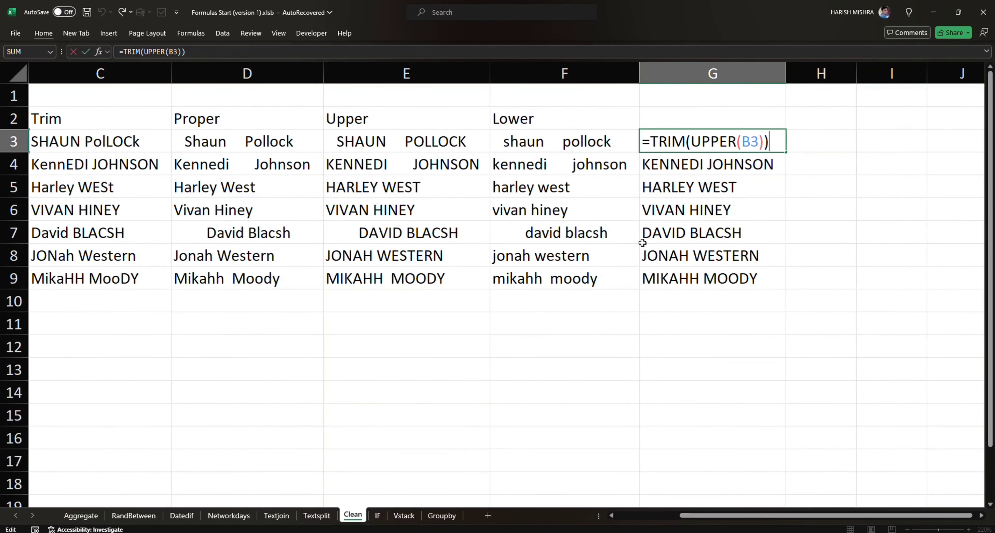
{"action": "key", "text": "Left"}
{"action": "key", "text": "Left"}
{"action": "key", "text": "Left"}
{"action": "key", "text": "Left"}
{"action": "key", "text": "Left"}
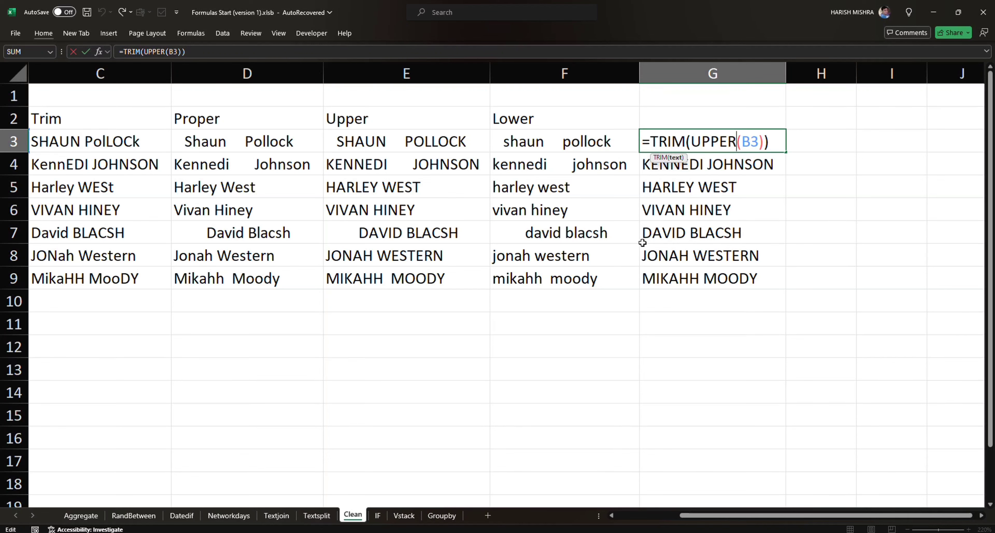
{"action": "key", "text": "Escape"}
{"action": "key", "text": "Down"}
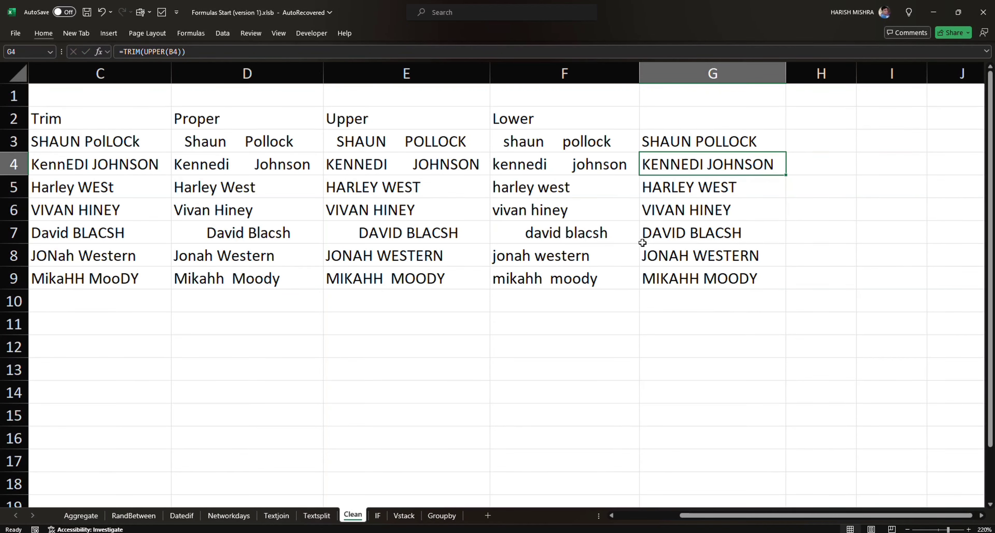
Switch to the IF sheet and select the empty cell F3 under the Over 250? header
{"action": "key", "text": "ctrl+Page_Down"}
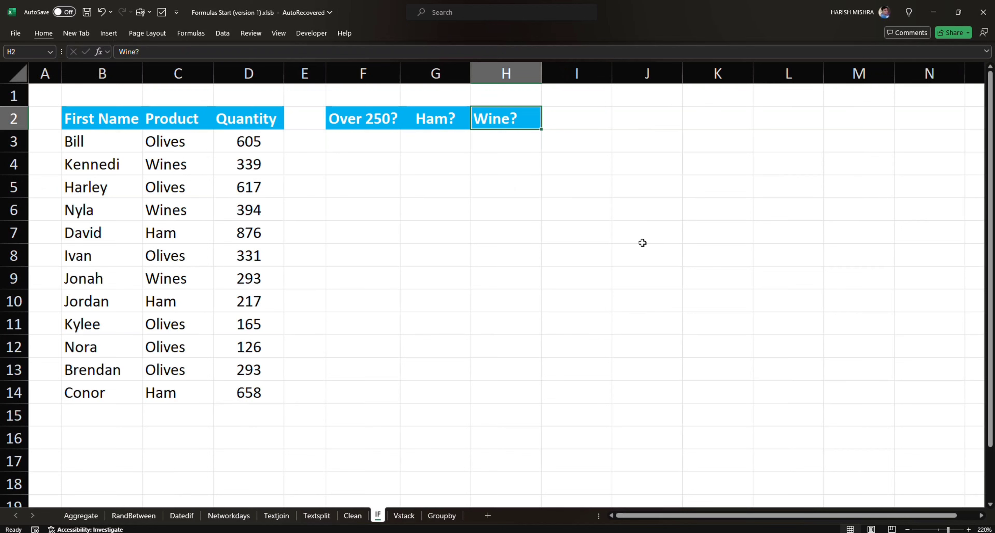
{"action": "key", "text": "Down"}
{"action": "key", "text": "Left"}
{"action": "key", "text": "Left"}
{"action": "key", "text": "Left"}
{"action": "key", "text": "Left"}
{"action": "key", "text": "Left"}
{"action": "key", "text": "Left"}
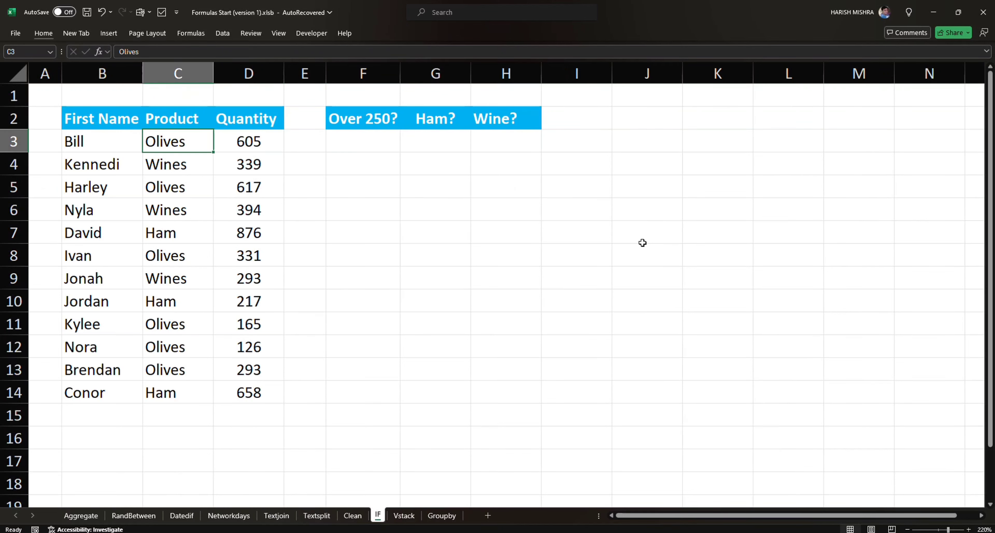
{"action": "key", "text": "Right"}
{"action": "key", "text": "Right"}
{"action": "key", "text": "Right"}
{"action": "key", "text": "Right"}
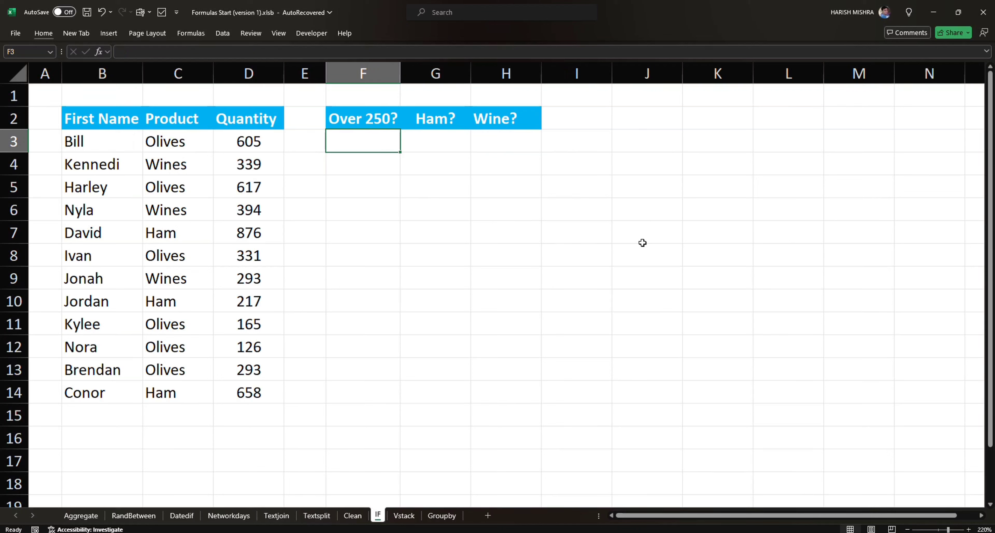
Examine the First Name, Product and Quantity table and the Over 250? column on the IF sheet
{"action": "left_click", "coordinate": [104, 114]}
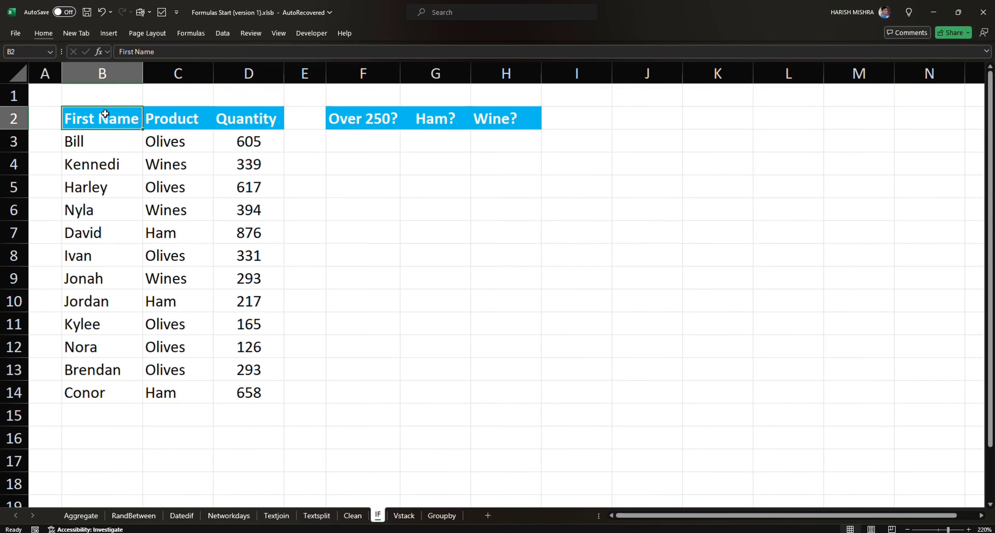
{"action": "key", "text": "ctrl+shift+Right"}
{"action": "key", "text": "ctrl+shift+Down"}
{"action": "key", "text": "Right"}
{"action": "key", "text": "Right"}
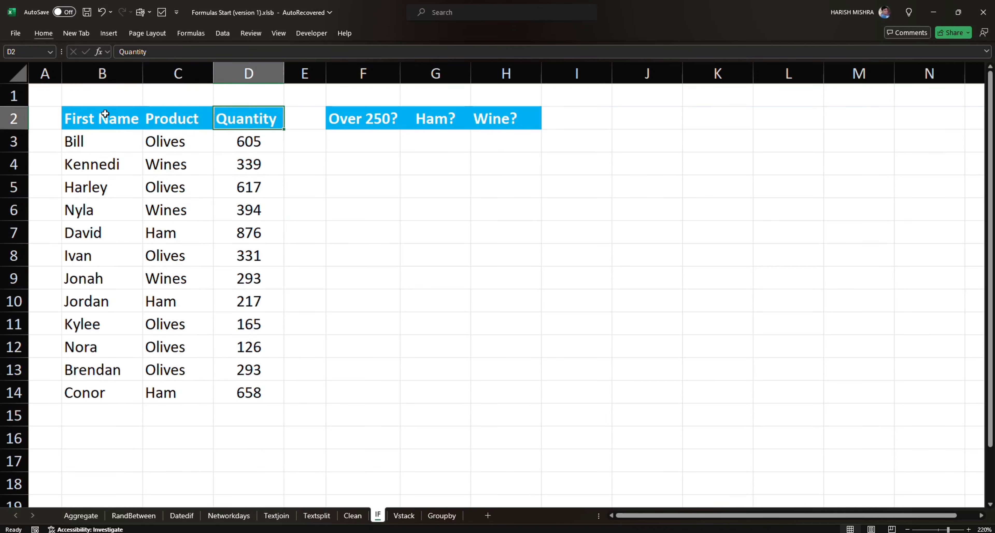
{"action": "key", "text": "Down"}
{"action": "key", "text": "Right"}
{"action": "key", "text": "Right"}
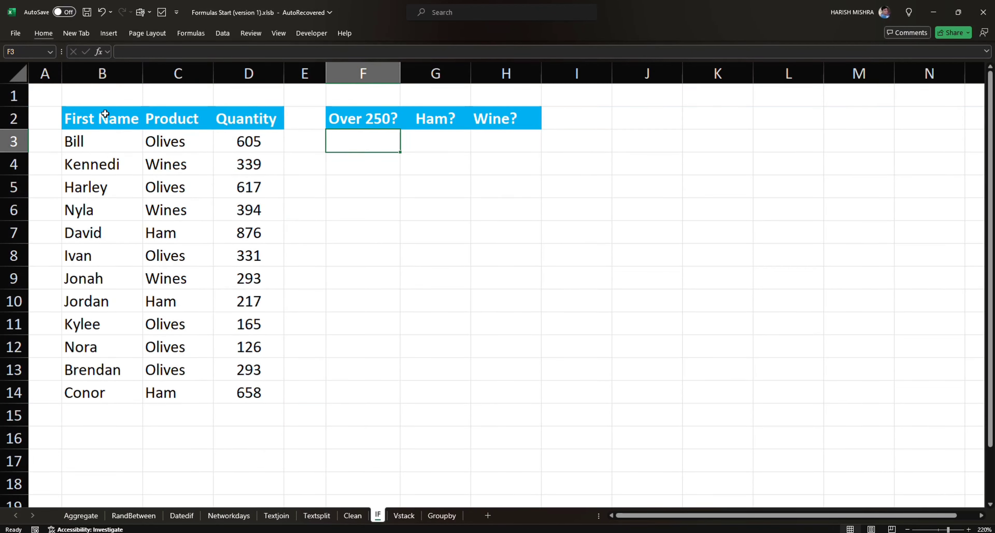
{"action": "key", "text": "Up"}
{"action": "key", "text": "Down"}
{"action": "key", "text": "Left"}
{"action": "key", "text": "Left"}
{"action": "key", "text": "Right"}
{"action": "key", "text": "Right"}
Enter an IF formula in F3 that returns "Yes" when D3 is greater than 250 and otherwise a space, " "
{"action": "type", "text": "=if"}
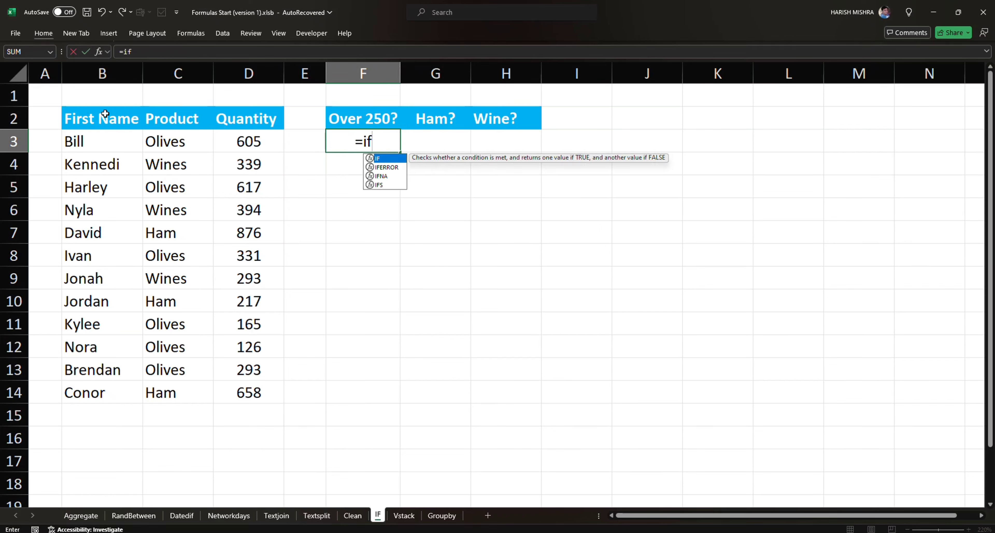
{"action": "key", "text": "Tab"}
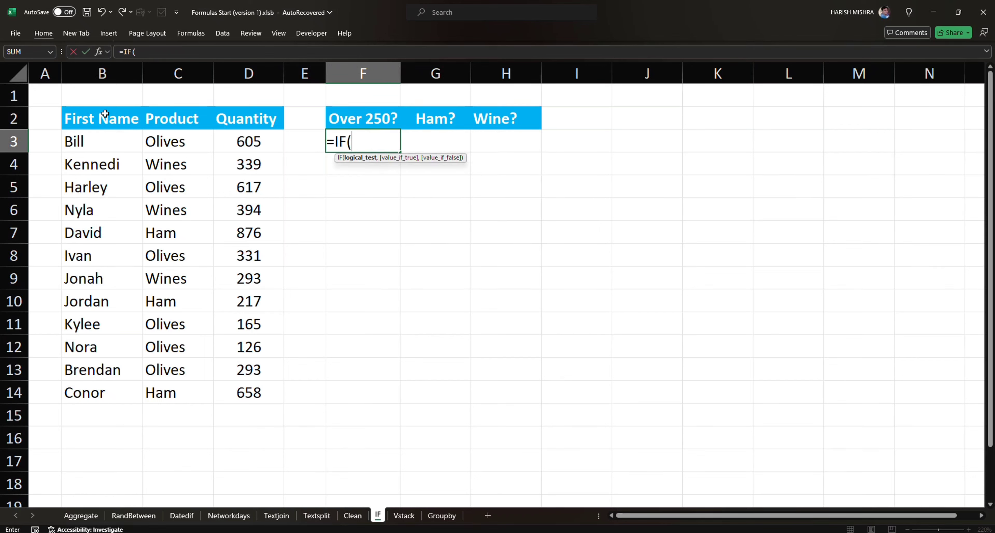
{"action": "key", "text": "Left"}
{"action": "key", "text": "Left"}
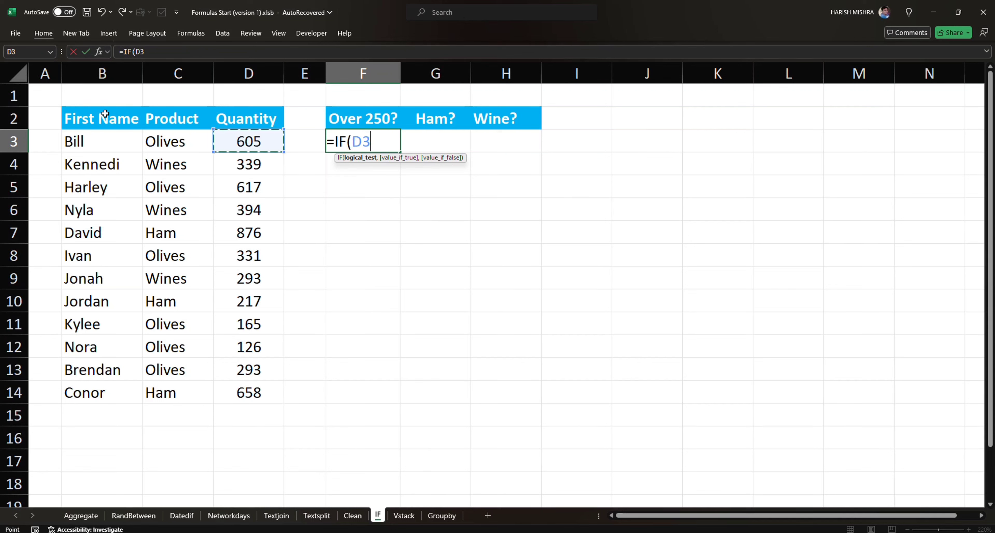
{"action": "type", "text": ">250"}
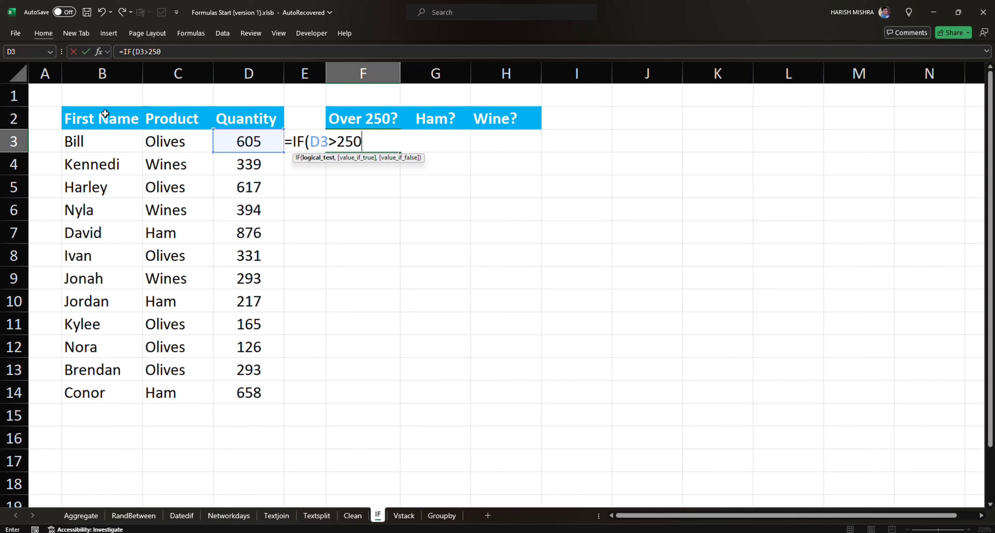
{"action": "type", "text": ",\"Yes"}
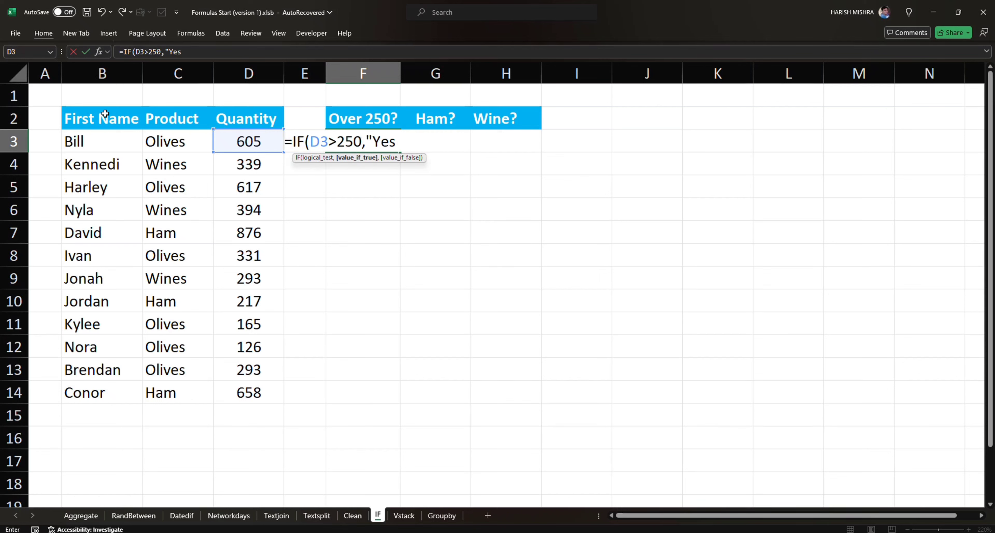
{"action": "type", "text": "\",\" \""}
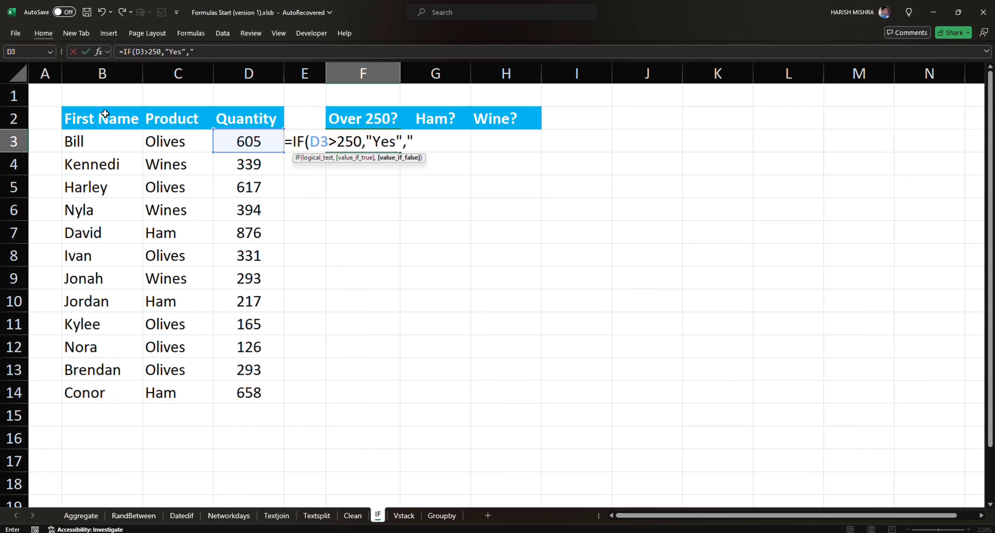
{"action": "type", "text": ")"}
{"action": "key", "text": "Return"}
{"action": "key", "text": "Left"}
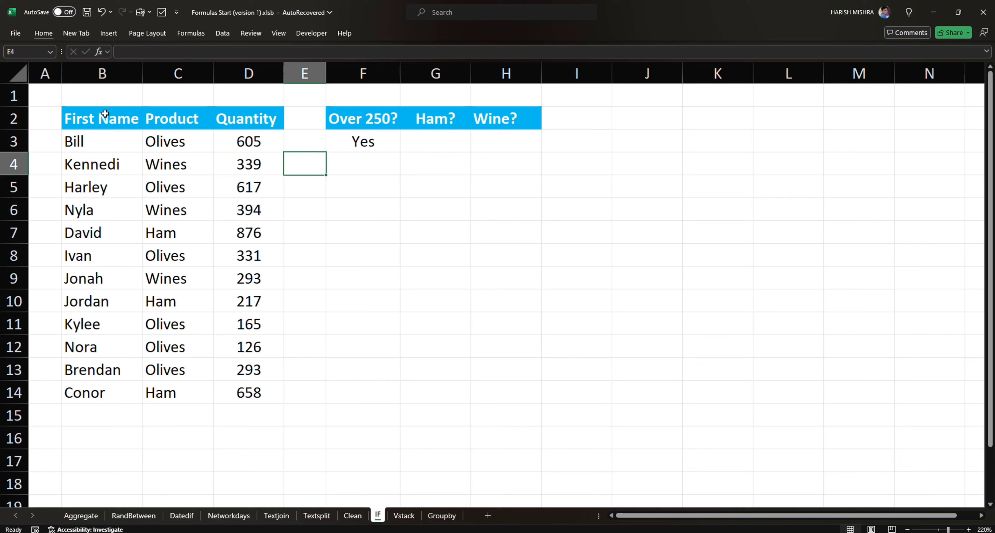
Fill the Over 250? formula from F3 down through F14
{"action": "key", "text": "ctrl+Down"}
{"action": "key", "text": "Right"}
{"action": "key", "text": "ctrl+shift+Up"}
{"action": "key", "text": "ctrl+d"}
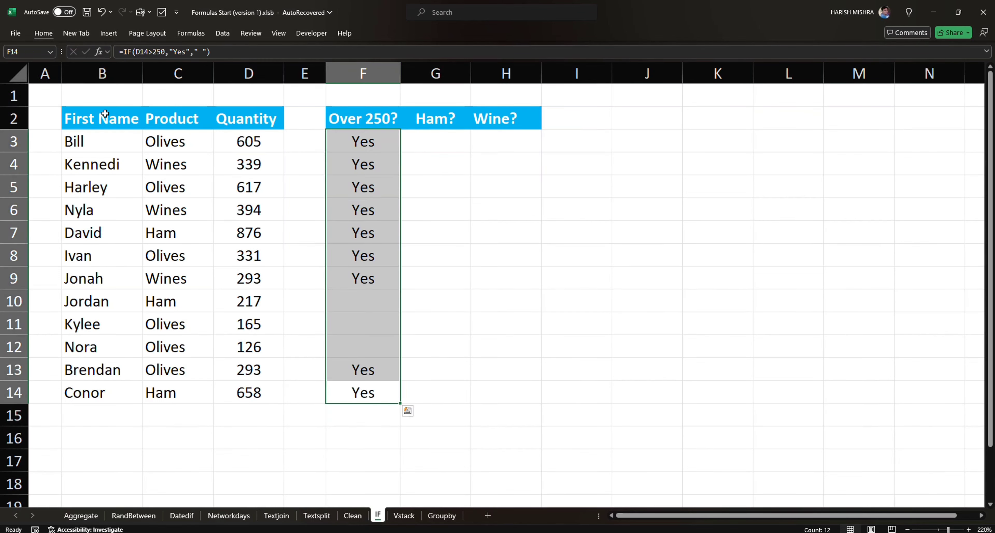
Compare the Over 250? results with the quantities in column D, especially rows 10 to 12
{"action": "key", "text": "Down"}
{"action": "key", "text": "Up"}
{"action": "key", "text": "Up"}
{"action": "key", "text": "Up"}
{"action": "key", "text": "Up"}
{"action": "key", "text": "Up"}
{"action": "key", "text": "Left"}
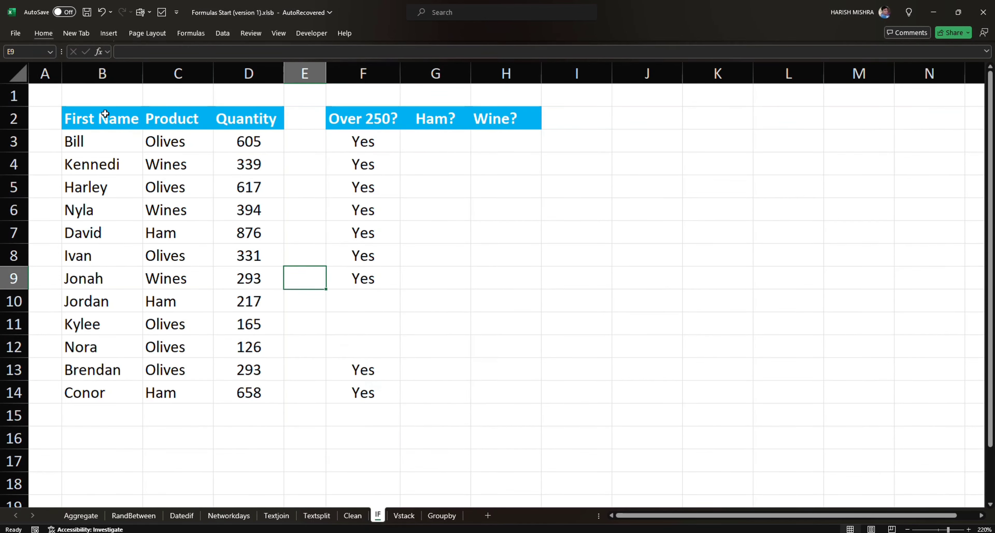
{"action": "key", "text": "Down"}
{"action": "key", "text": "Left"}
{"action": "key", "text": "Down"}
{"action": "key", "text": "Down"}
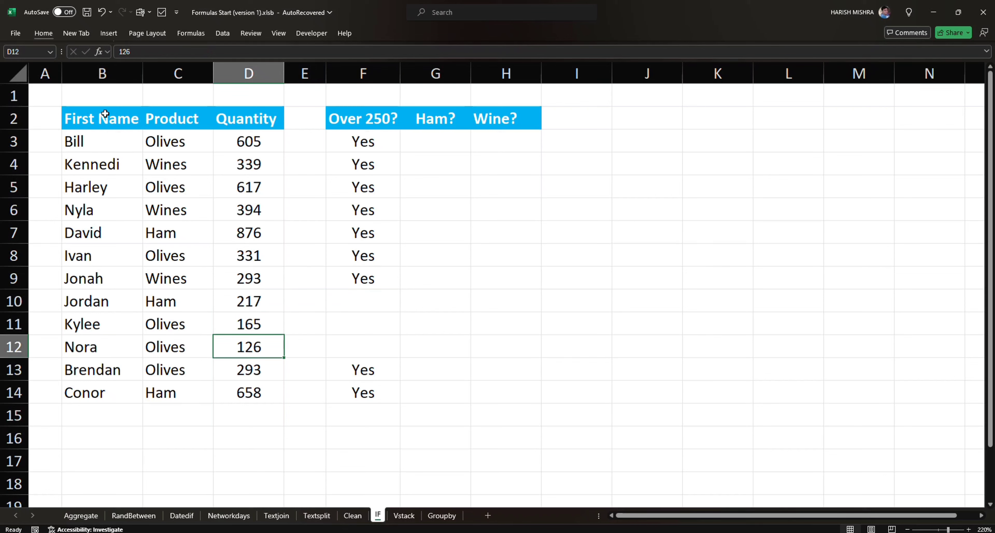
Edit the IF formula in F3 so its value-if-false argument returns "No"
{"action": "key", "text": "Right"}
{"action": "key", "text": "Right"}
{"action": "key", "text": "ctrl+Up"}
{"action": "key", "text": "Down"}
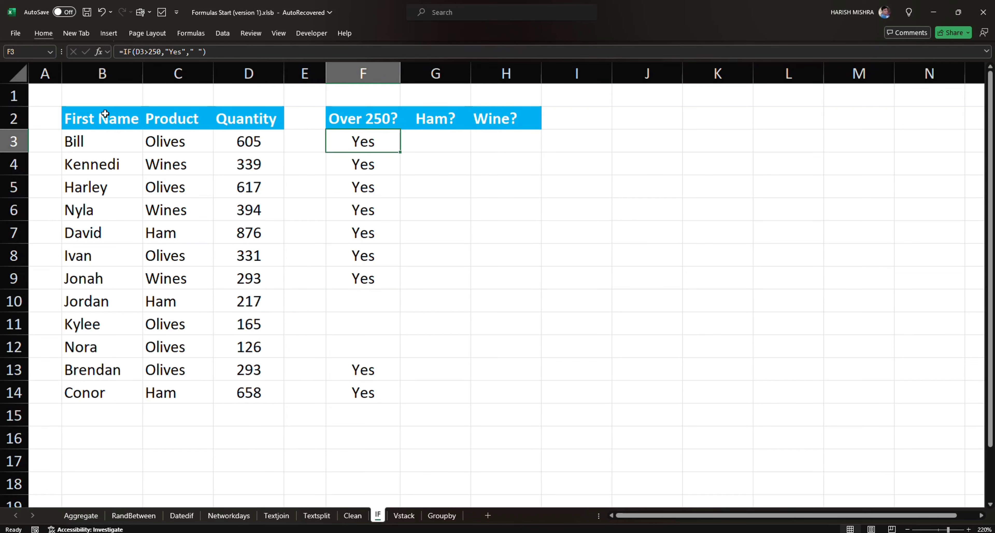
{"action": "key", "text": "F2"}
{"action": "key", "text": "Left"}
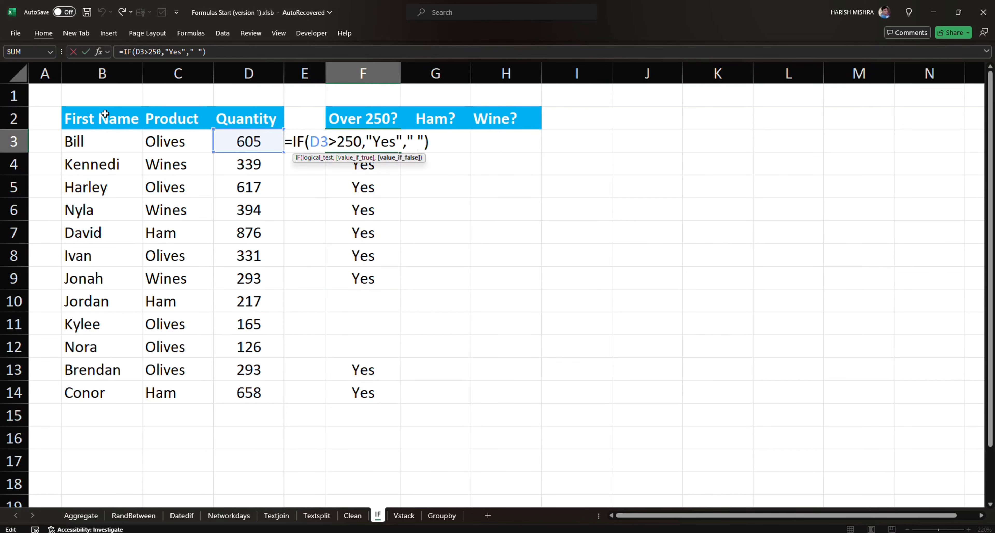
{"action": "key", "text": "Left"}
{"action": "key", "text": "BackSpace"}
{"action": "type", "text": "No"}
{"action": "key", "text": "Return"}
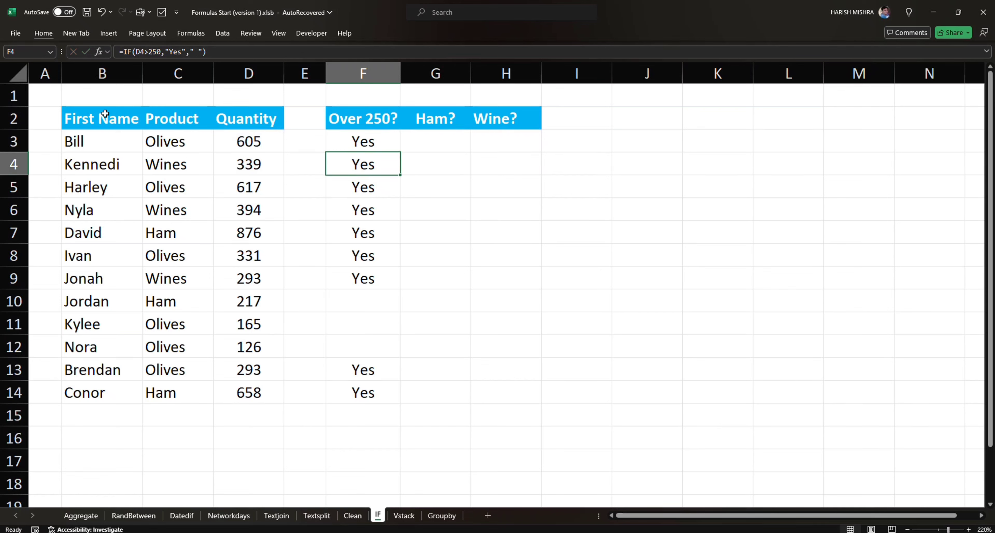
Fill the updated IF formula from F3 down through F14 and select the empty cell H3
{"action": "key", "text": "Up"}
{"action": "key", "text": "Left"}
{"action": "key", "text": "Left"}
{"action": "key", "text": "ctrl+Down"}
{"action": "key", "text": "Right"}
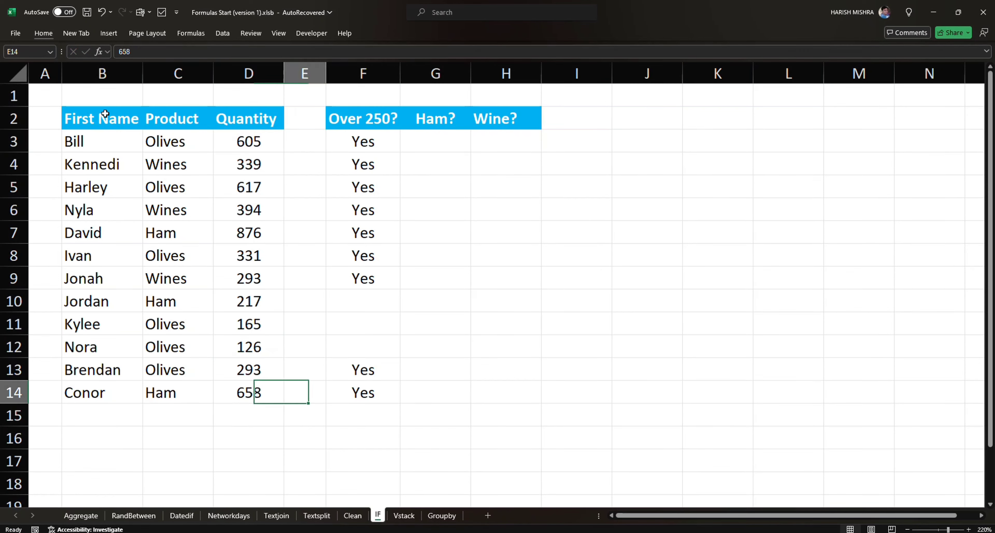
{"action": "key", "text": "Right"}
{"action": "key", "text": "ctrl+shift+Up"}
{"action": "key", "text": "shift+Down"}
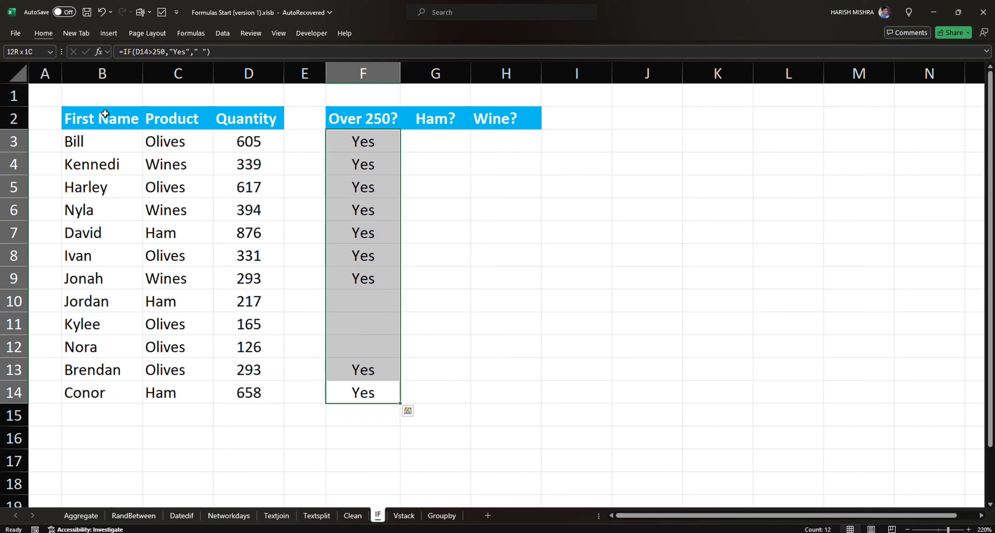
{"action": "key", "text": "ctrl+d"}
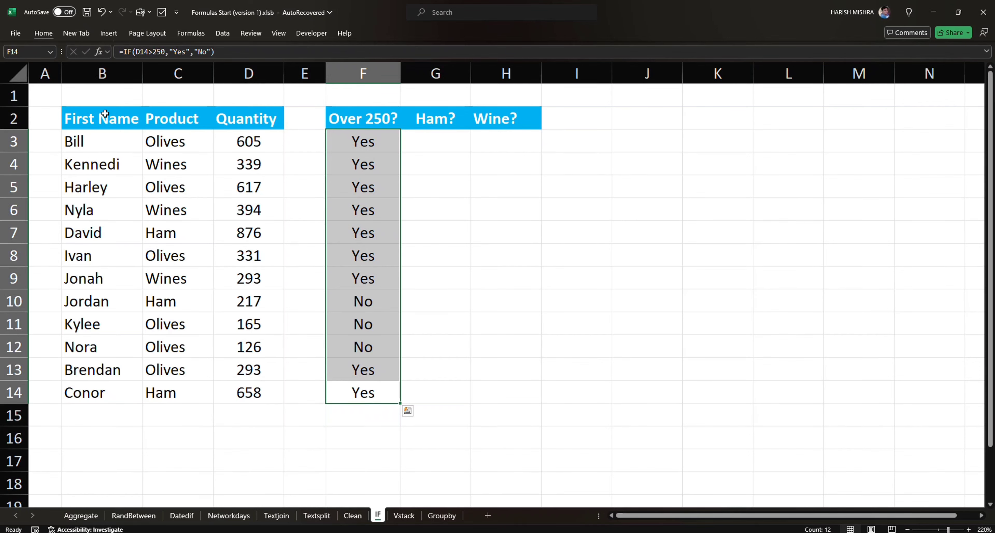
{"action": "key", "text": "Right"}
{"action": "key", "text": "Left"}
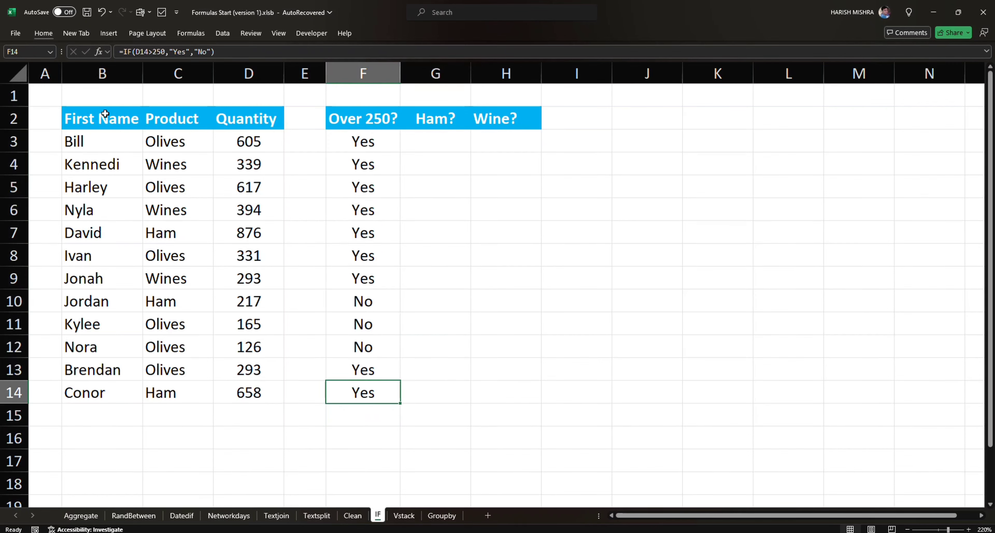
{"action": "key", "text": "ctrl+Up"}
{"action": "key", "text": "Down"}
{"action": "key", "text": "Right"}
{"action": "key", "text": "Right"}
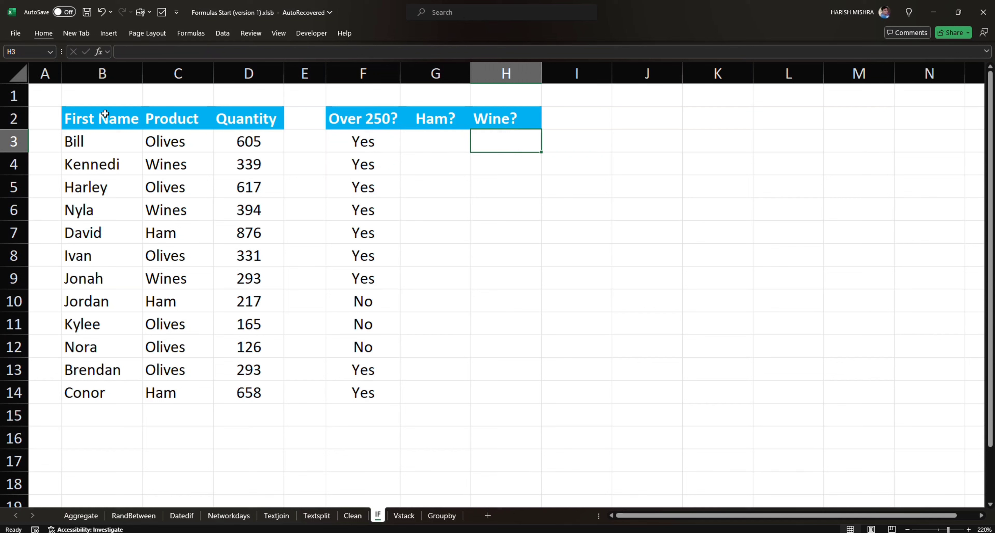
Start an IF formula in G3 with an AND test whose first condition is D3>250
{"action": "key", "text": "Left"}
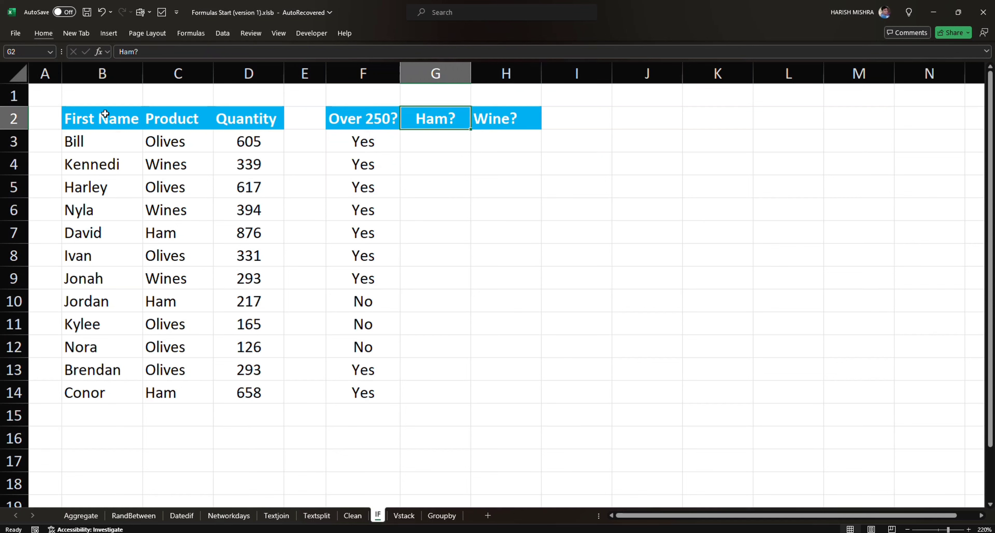
{"action": "key", "text": "Left"}
{"action": "key", "text": "Right"}
{"action": "key", "text": "Right"}
{"action": "key", "text": "Left"}
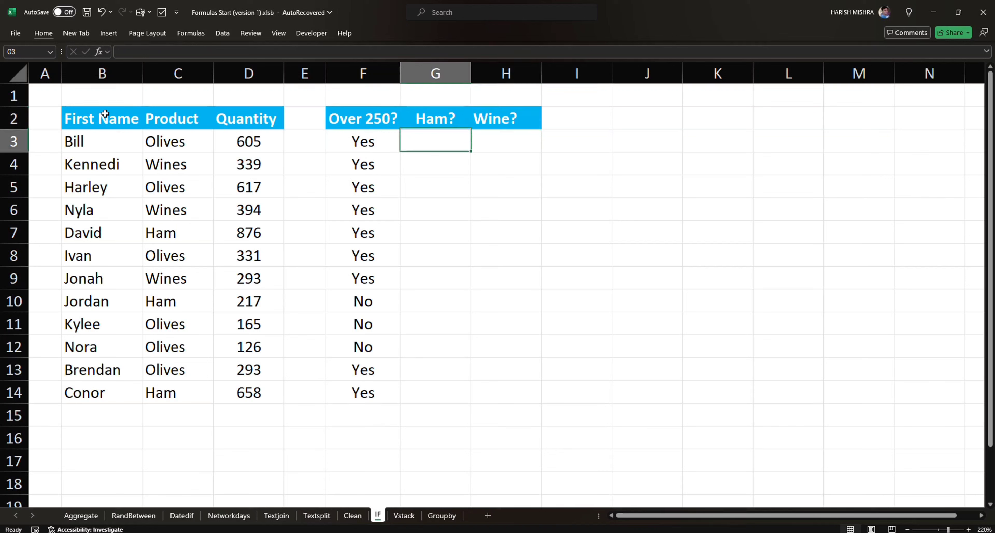
{"action": "type", "text": "=IF("}
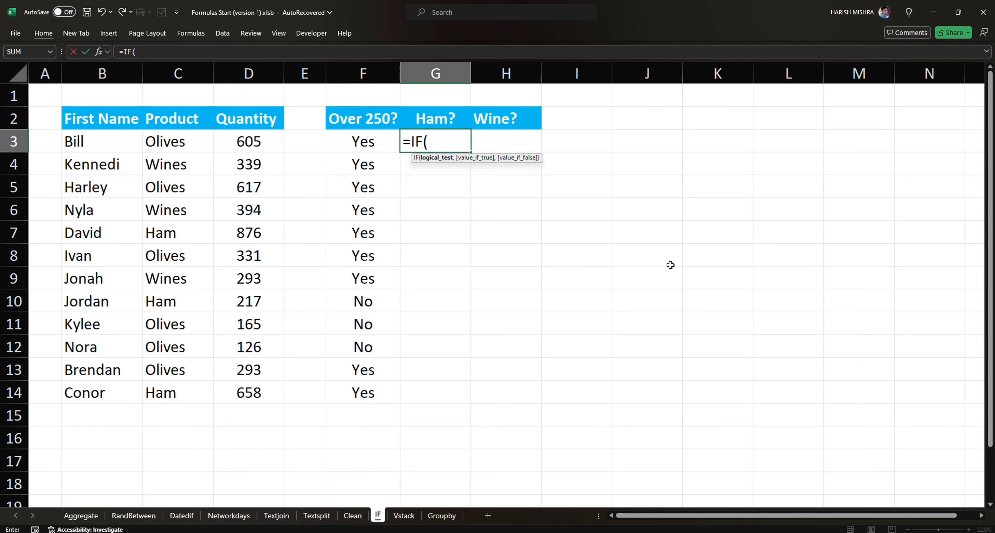
{"action": "type", "text": "and"}
{"action": "key", "text": "Tab"}
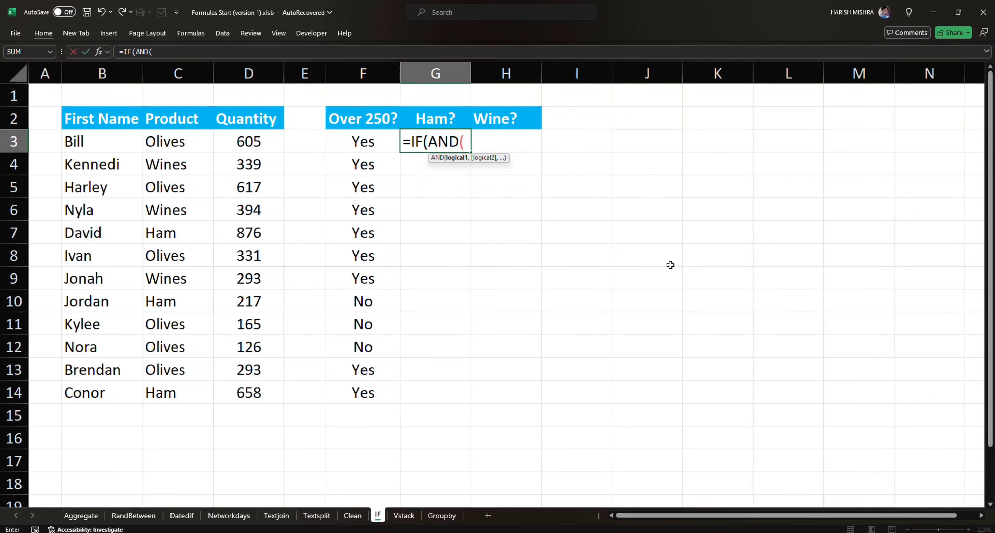
{"action": "key", "text": "Left"}
{"action": "key", "text": "Left"}
{"action": "key", "text": "Left"}
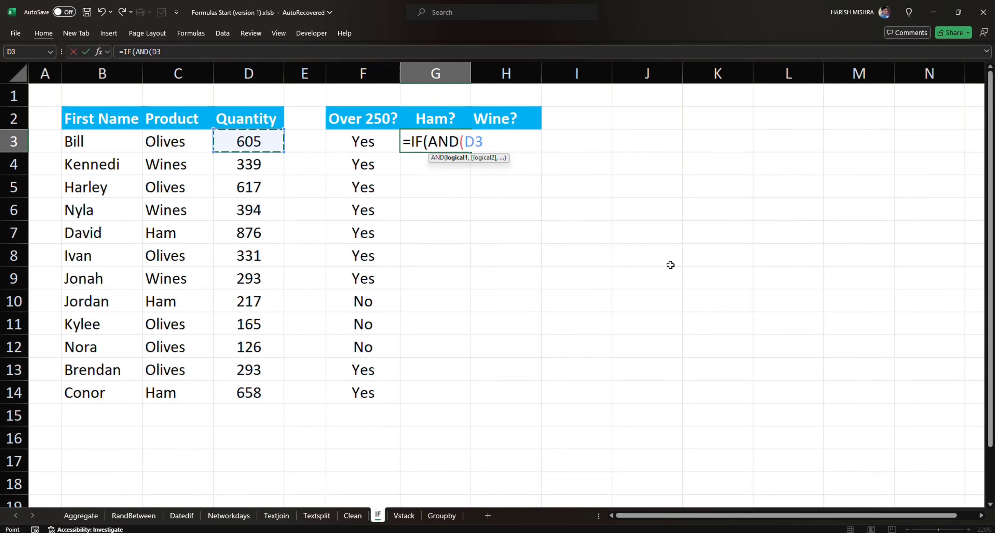
{"action": "type", "text": ">250,"}
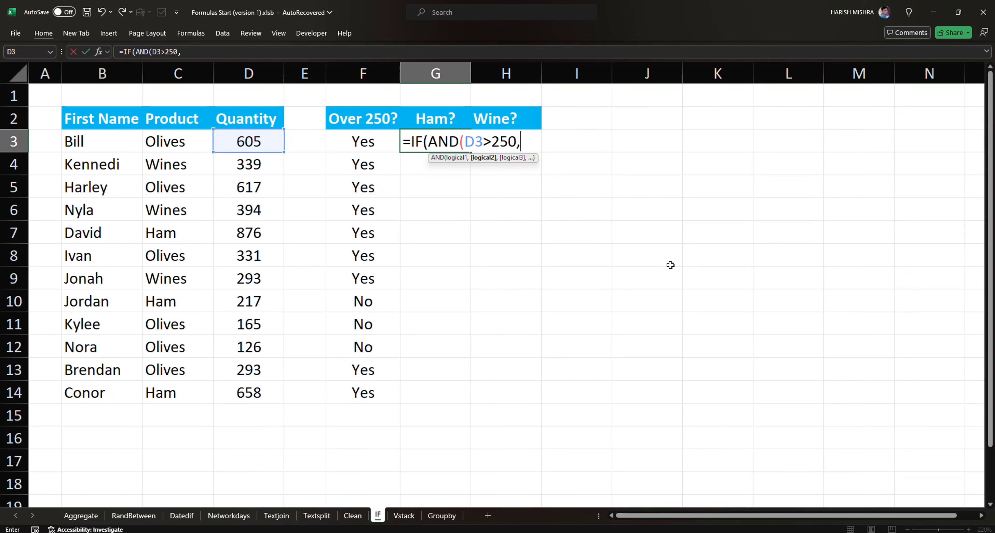
Add C3="Ham" as the second AND condition in the G3 formula and close the AND
{"action": "key", "text": "Left"}
{"action": "key", "text": "Left"}
{"action": "key", "text": "Left"}
{"action": "key", "text": "Left"}
{"action": "key", "text": "Right"}
{"action": "key", "text": "Right"}
{"action": "key", "text": "Right"}
{"action": "key", "text": "Right"}
{"action": "key", "text": "Right"}
{"action": "key", "text": "BackSpace"}
{"action": "type", "text": "C3"}
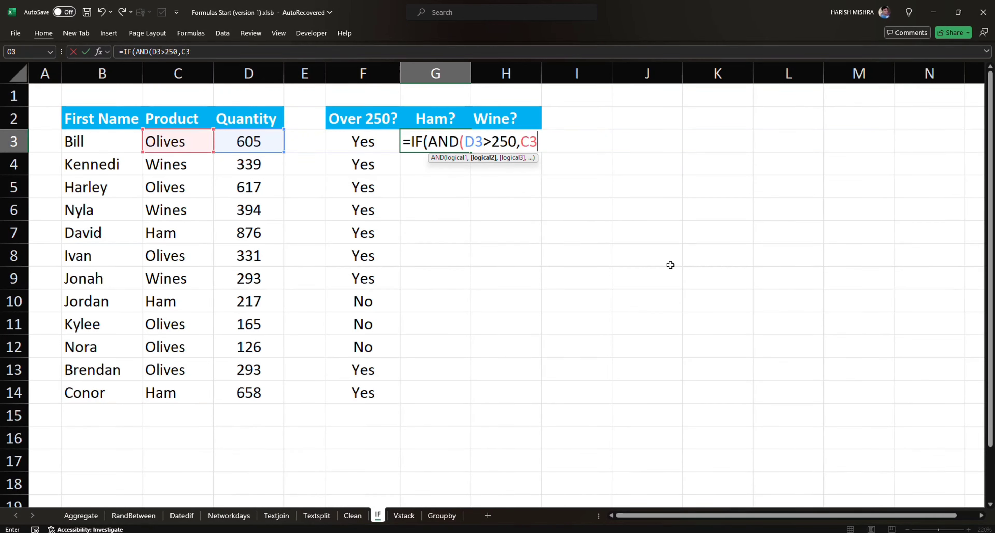
{"action": "type", "text": "+"}
{"action": "key", "text": "BackSpace"}
{"action": "type", "text": "=\"Ham\")"}
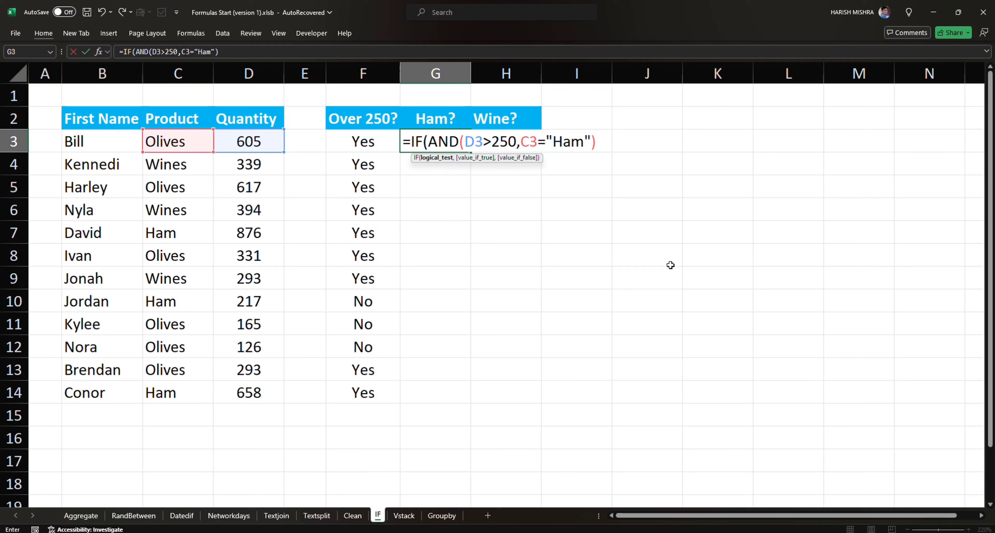
Finish the G3 formula so it returns "Yes" when true and " " when false
{"action": "type", "text": "."}
{"action": "key", "text": "BackSpace"}
{"action": "key", "text": "BackSpace"}
{"action": "type", "text": ",\""}
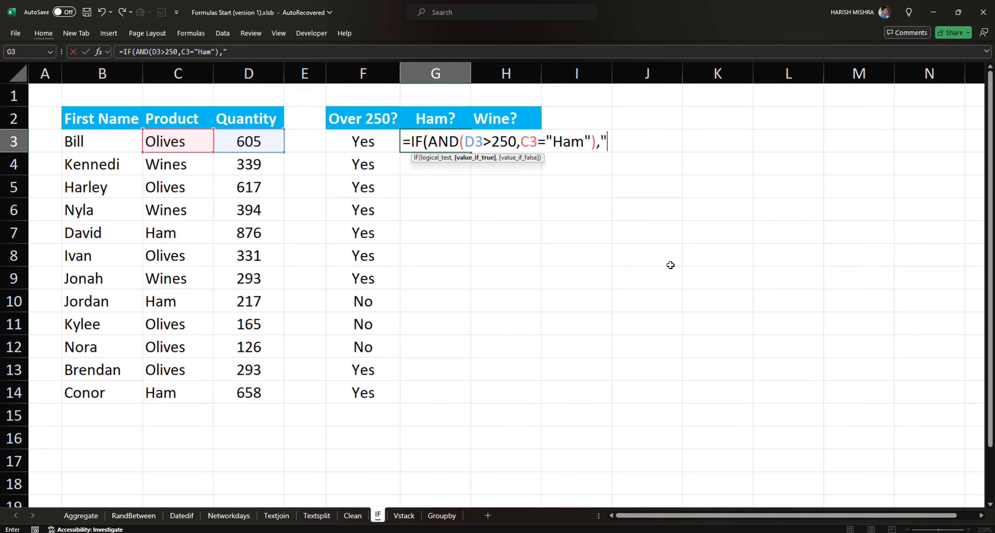
{"action": "type", "text": "Yes\",\""}
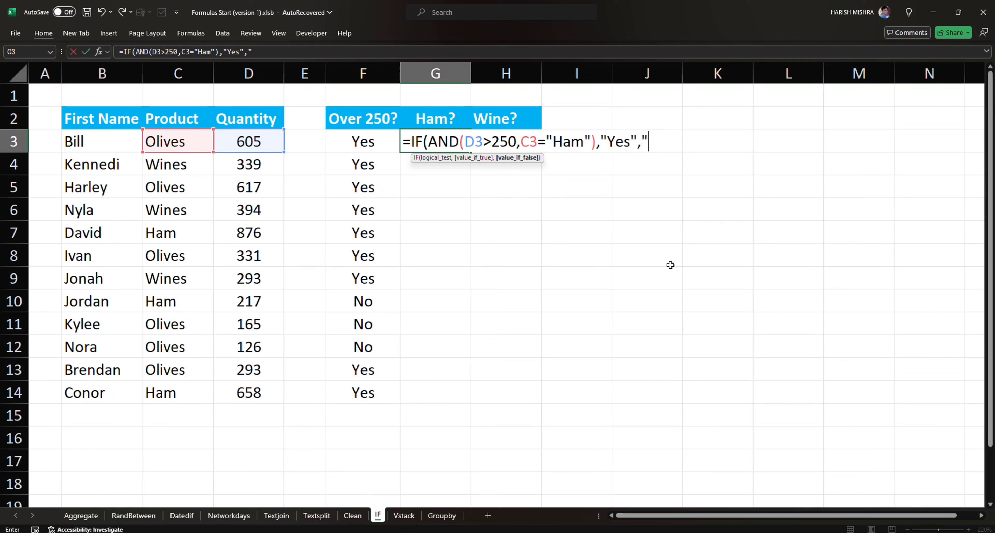
{"action": "type", "text": ")"}
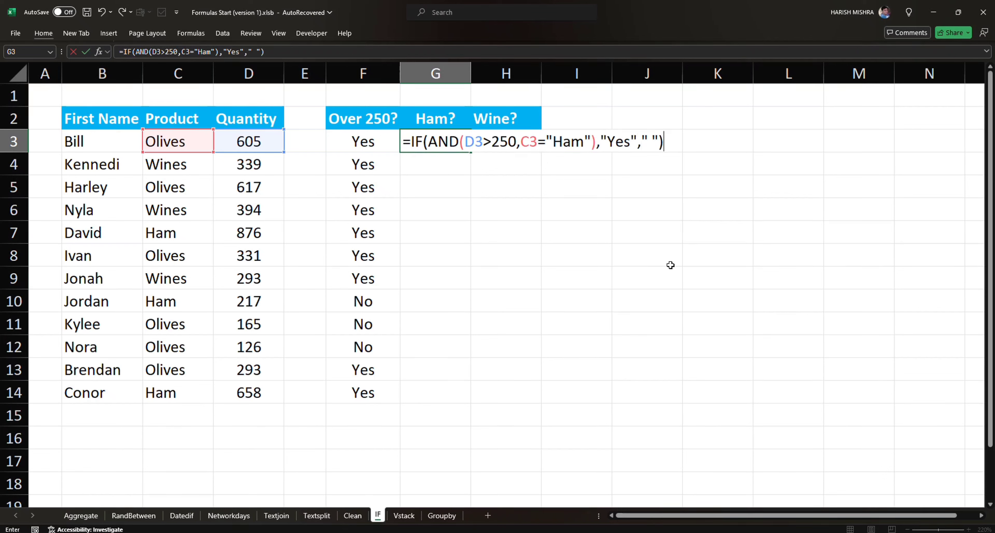
{"action": "key", "text": "Return"}
Fill the Ham? formula from G3 down through G14
{"action": "key", "text": "Left"}
{"action": "key", "text": "ctrl+Down"}
{"action": "key", "text": "Right"}
{"action": "key", "text": "ctrl+shift+Up"}
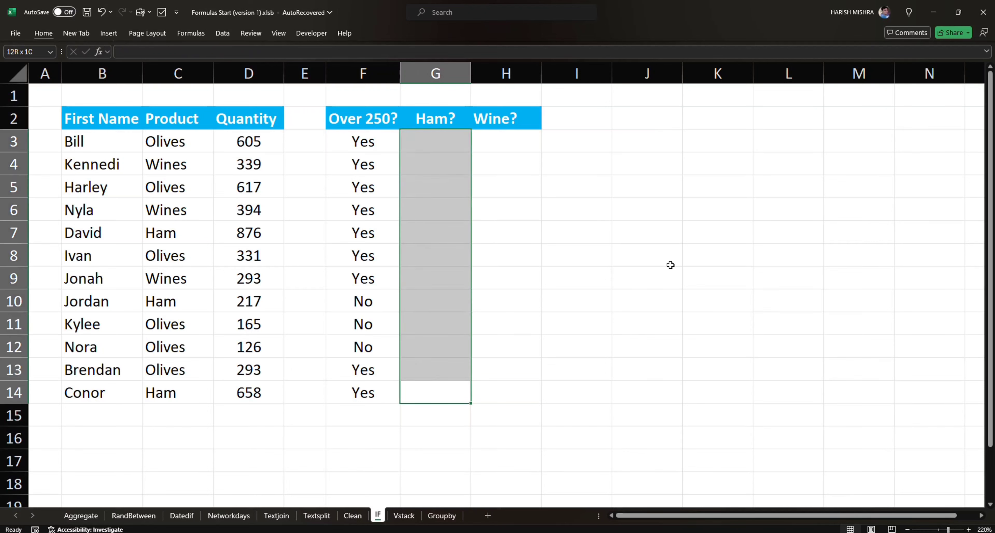
{"action": "key", "text": "ctrl+d"}
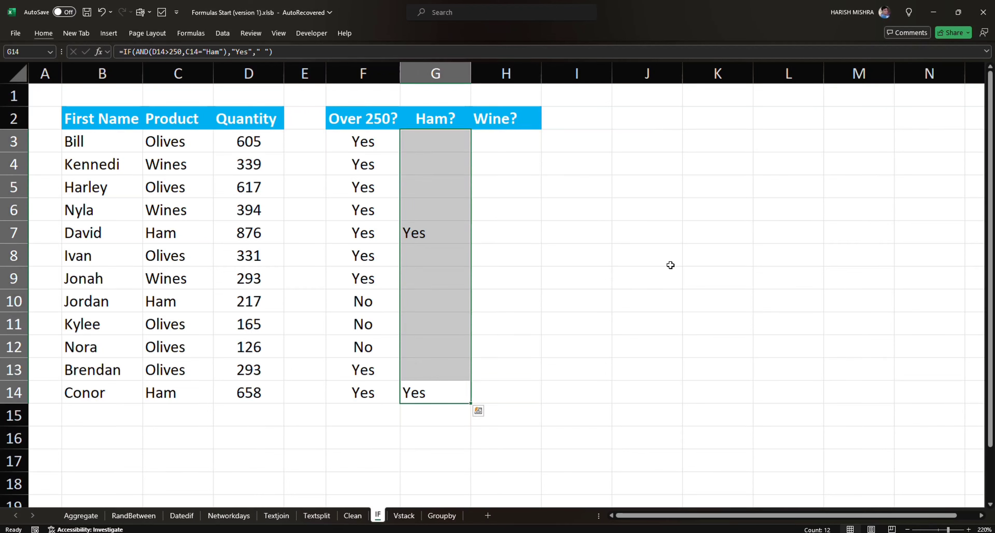
Check the Ham rows 7 and 14, and test the formula by setting the quantity in D14 to 249
{"action": "left_click", "coordinate": [172, 235]}
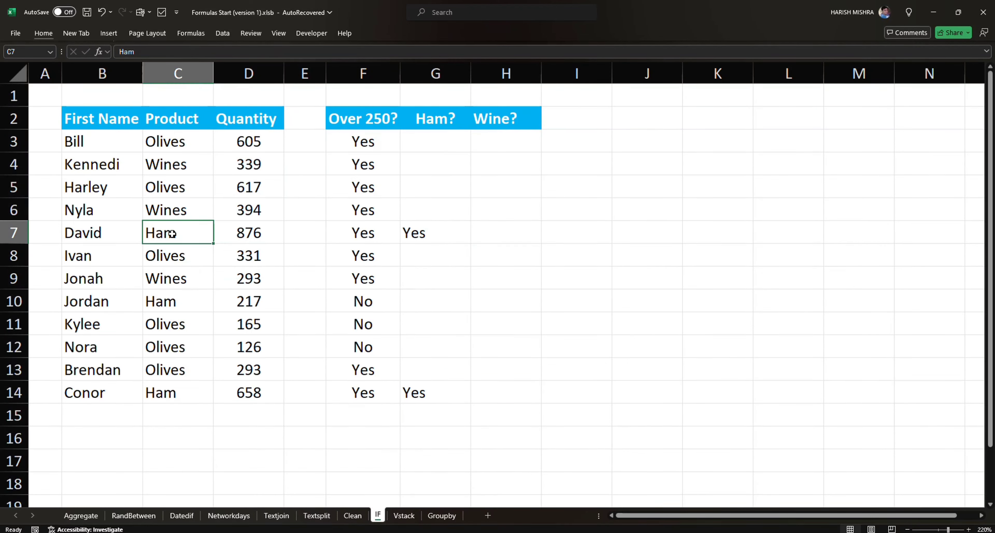
{"action": "left_click", "coordinate": [156, 389]}
{"action": "left_click", "coordinate": [248, 388]}
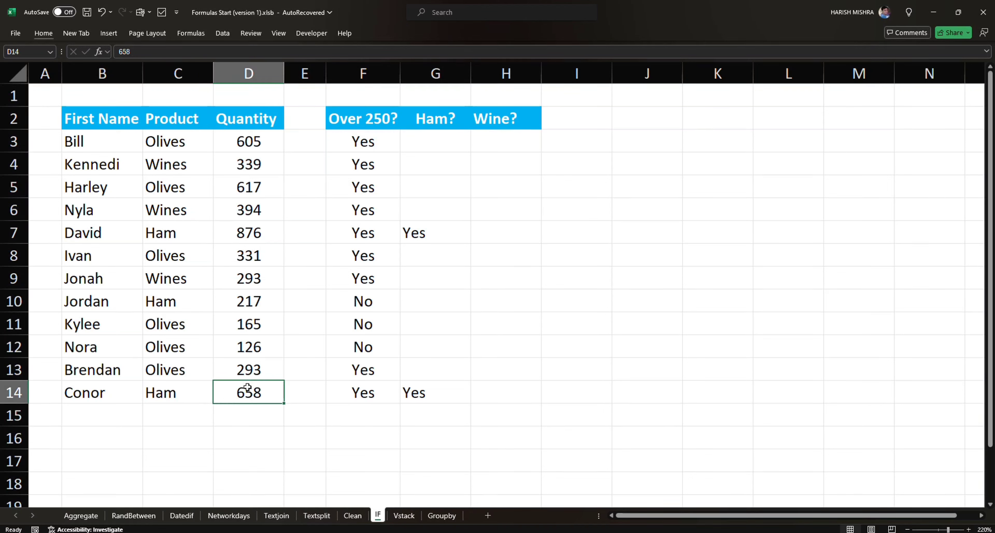
{"action": "type", "text": "249"}
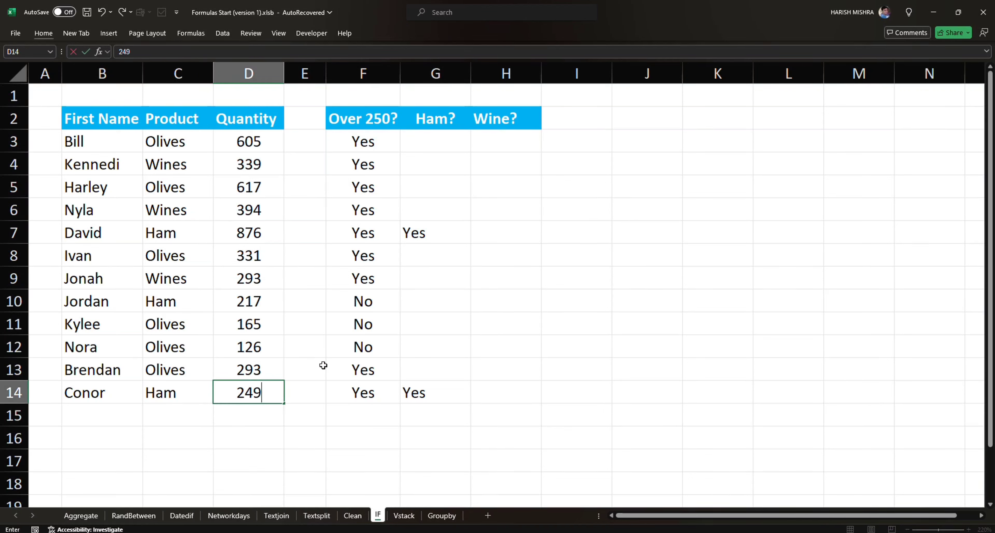
{"action": "key", "text": "Return"}
{"action": "key", "text": "Up"}
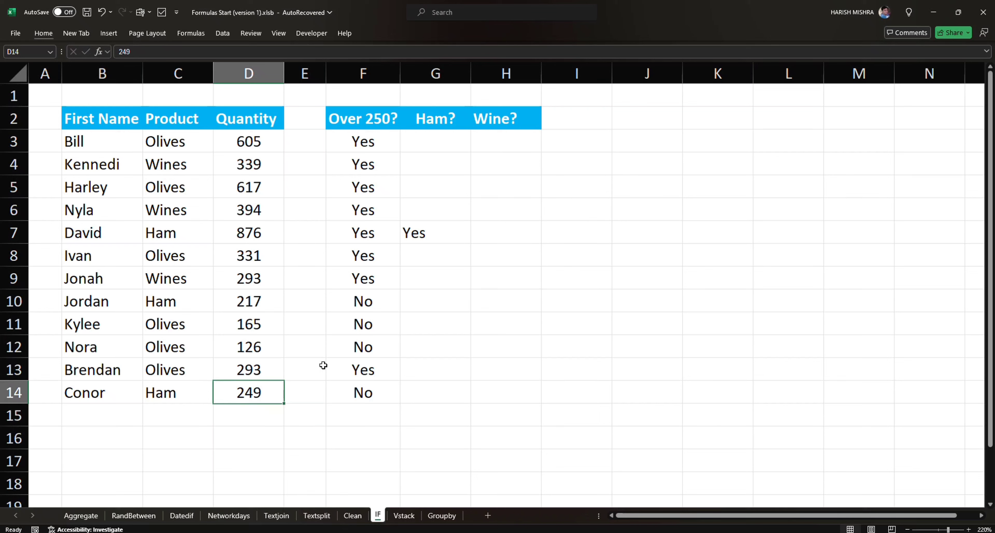
Check row 14's Over 250? and Ham? results, and undo the test quantity in D14
{"action": "key", "text": "Right"}
{"action": "key", "text": "Right"}
{"action": "key", "text": "Right"}
{"action": "key", "text": "Left"}
{"action": "key", "text": "Left"}
{"action": "key", "text": "Left"}
{"action": "key", "text": "ctrl+z"}
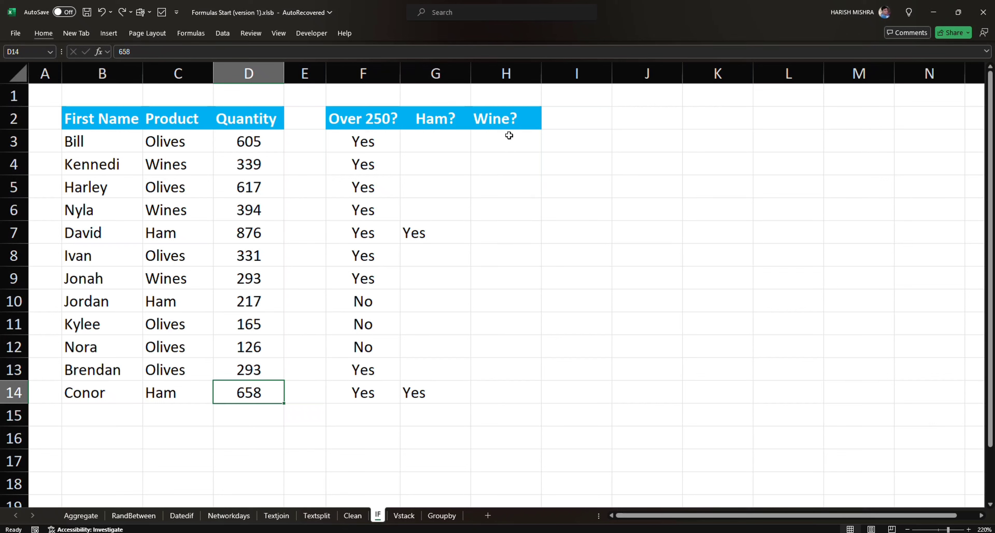
Review the Ham? formula in G3 and the neighbouring result columns, ending on the empty cell H3
{"action": "left_click", "coordinate": [427, 139]}
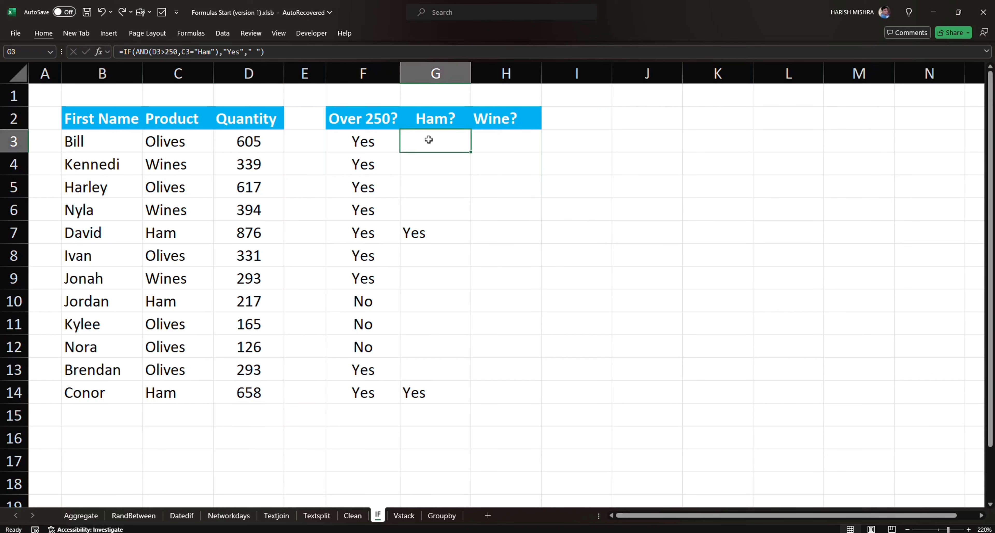
{"action": "left_click", "coordinate": [524, 148]}
{"action": "key", "text": "Left"}
{"action": "key", "text": "Left"}
{"action": "key", "text": "Left"}
{"action": "key", "text": "Left"}
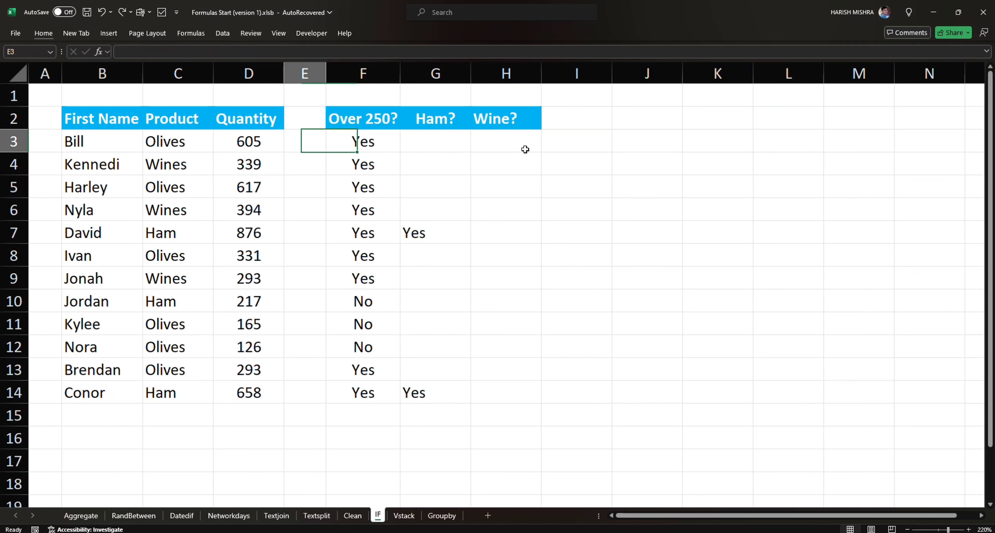
{"action": "key", "text": "Right"}
{"action": "key", "text": "Right"}
{"action": "key", "text": "Right"}
{"action": "key", "text": "Right"}
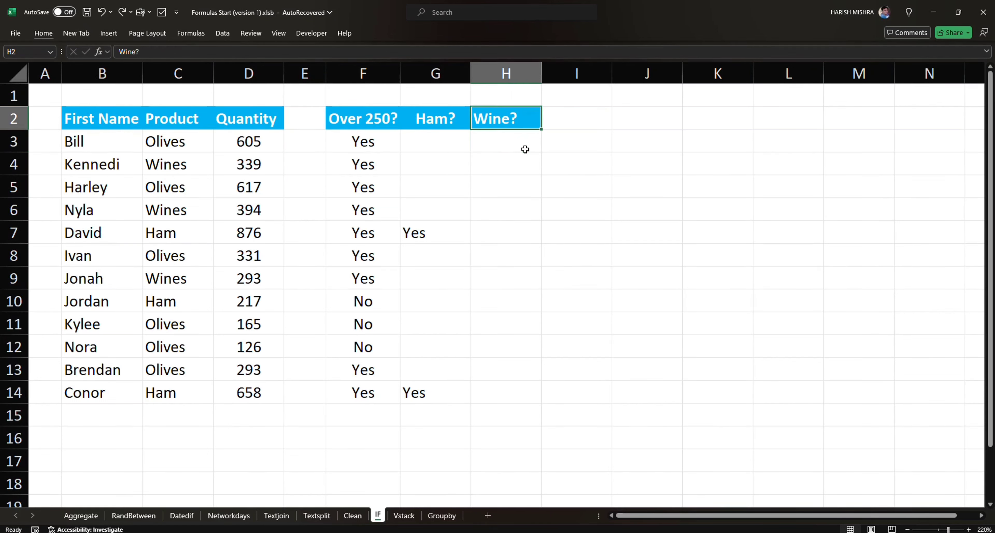
{"action": "key", "text": "Left"}
{"action": "key", "text": "Left"}
{"action": "key", "text": "Left"}
{"action": "key", "text": "Left"}
{"action": "key", "text": "Right"}
{"action": "key", "text": "Right"}
{"action": "key", "text": "Right"}
{"action": "key", "text": "Right"}
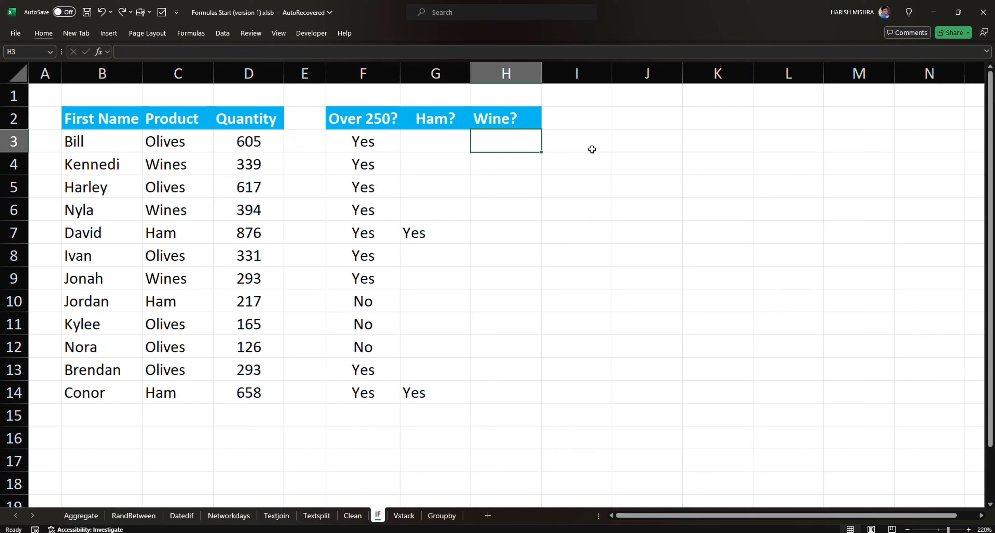
{"action": "type", "text": "="}
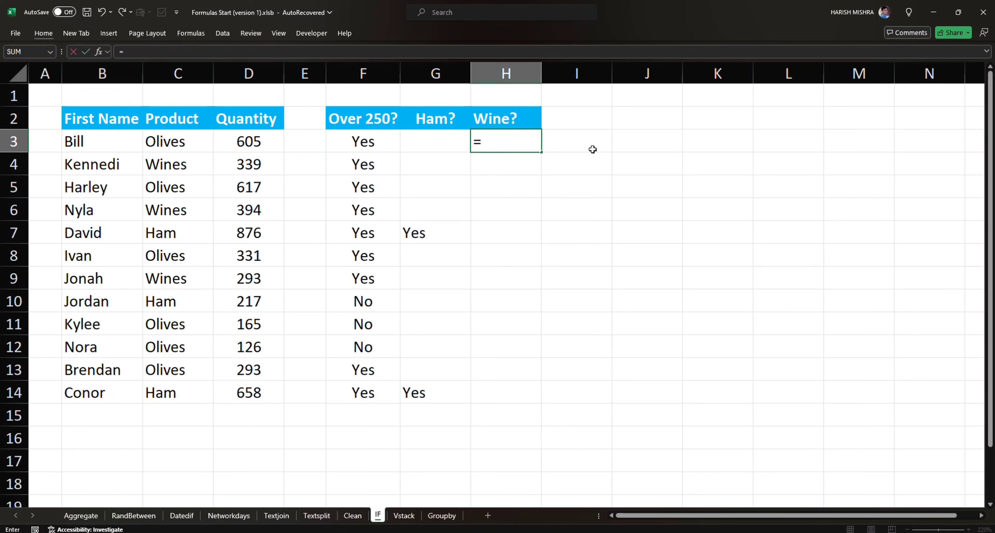
{"action": "type", "text": "if(and"}
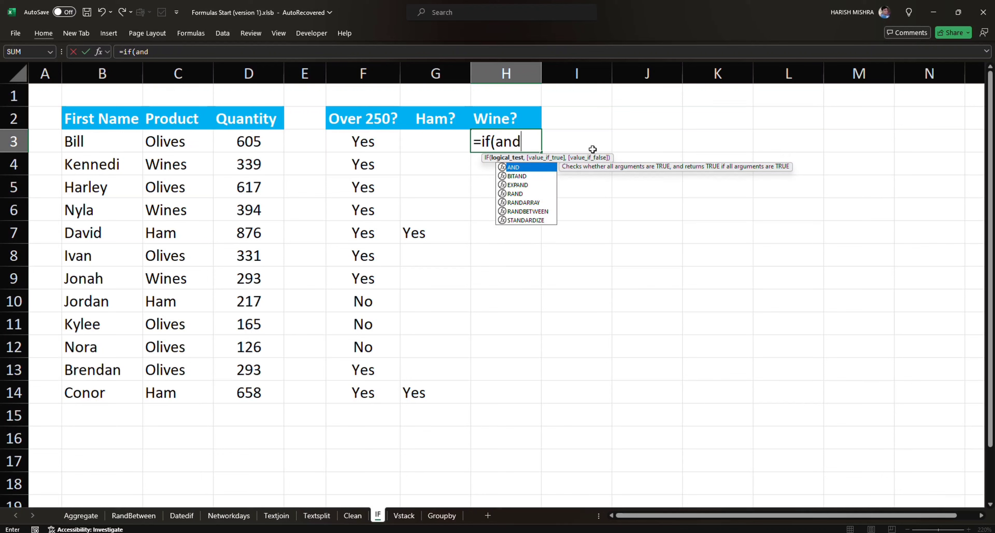
{"action": "key", "text": "Escape"}
{"action": "key", "text": "Escape"}
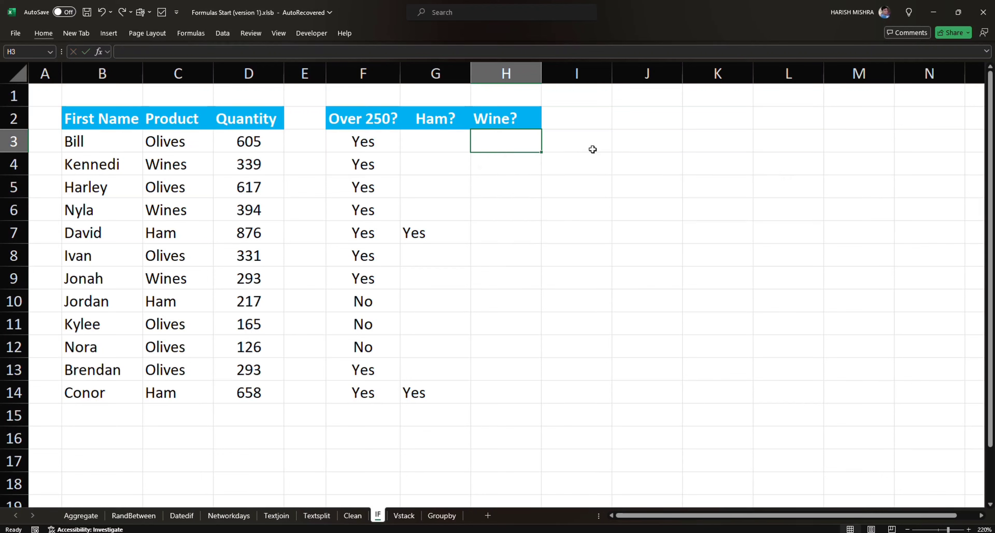
Start an IF formula in H3 with an OR test whose first condition is D3>250
{"action": "type", "text": "="}
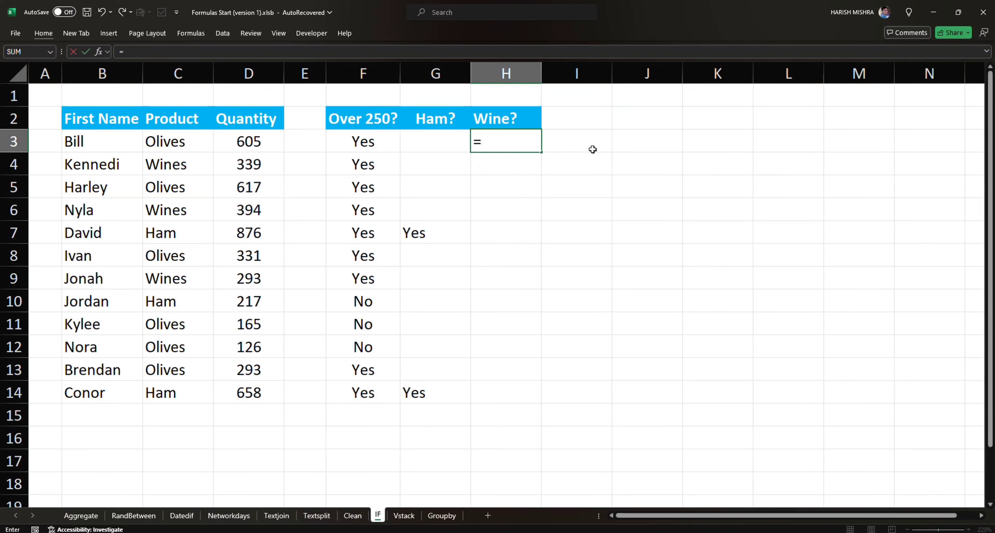
{"action": "type", "text": "if("}
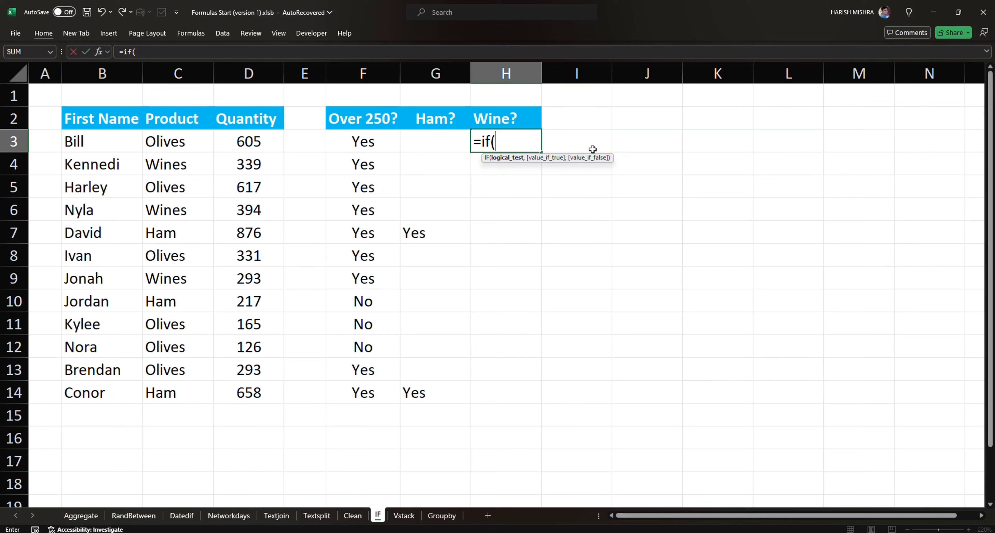
{"action": "type", "text": "or"}
{"action": "key", "text": "Tab"}
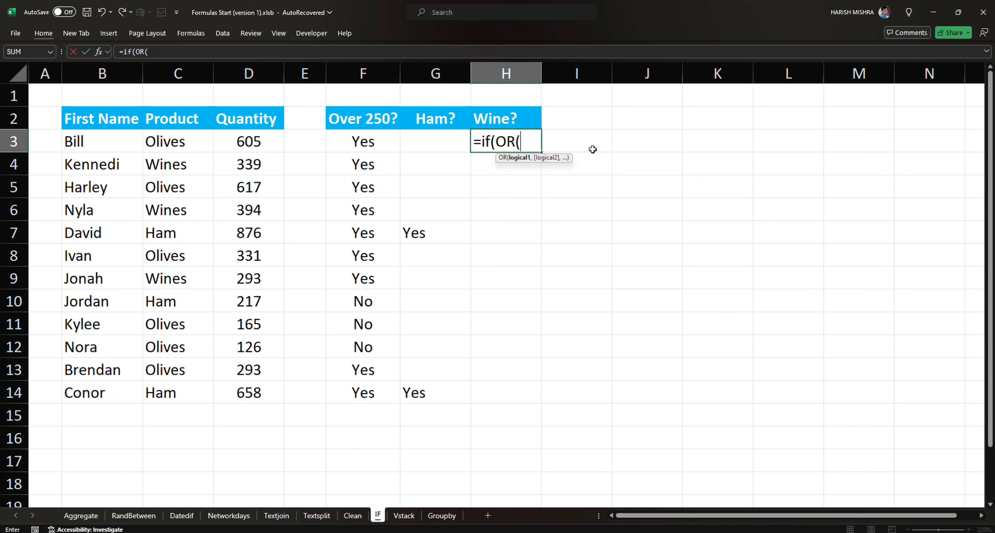
{"action": "left_click", "coordinate": [270, 143]}
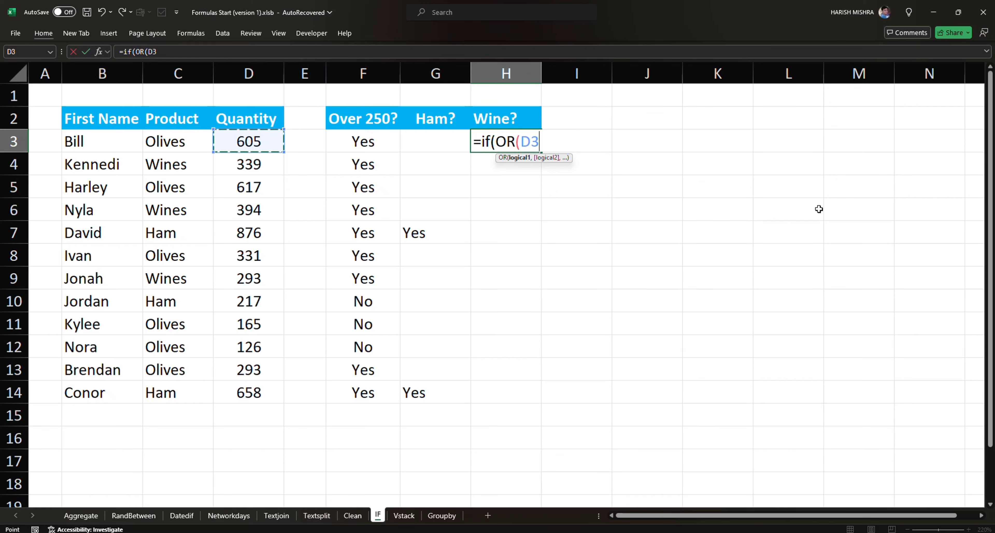
{"action": "type", "text": ">250"}
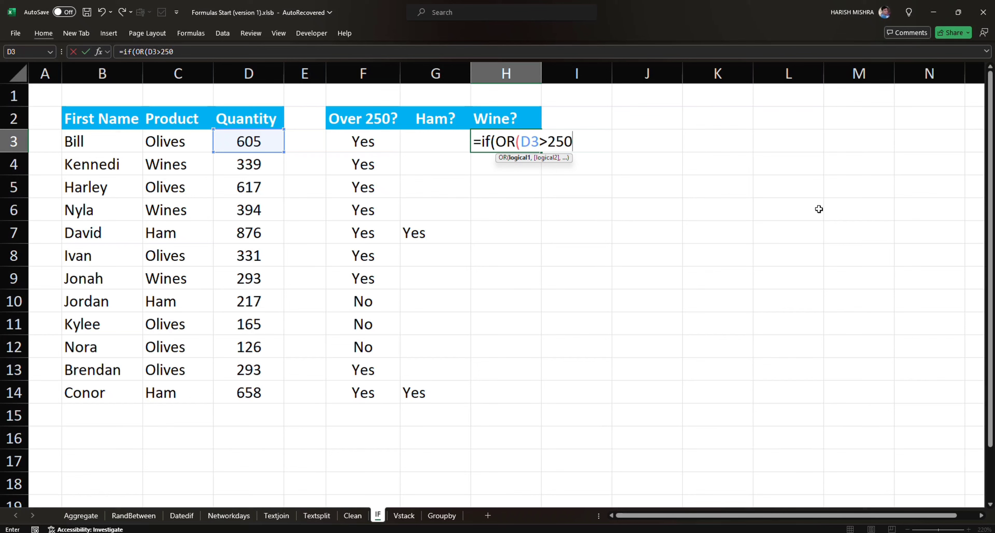
Complete the H3 formula with the second OR condition C3="Wines", returning "Yes" if true and an empty text otherwise
{"action": "type", "text": ",C3"}
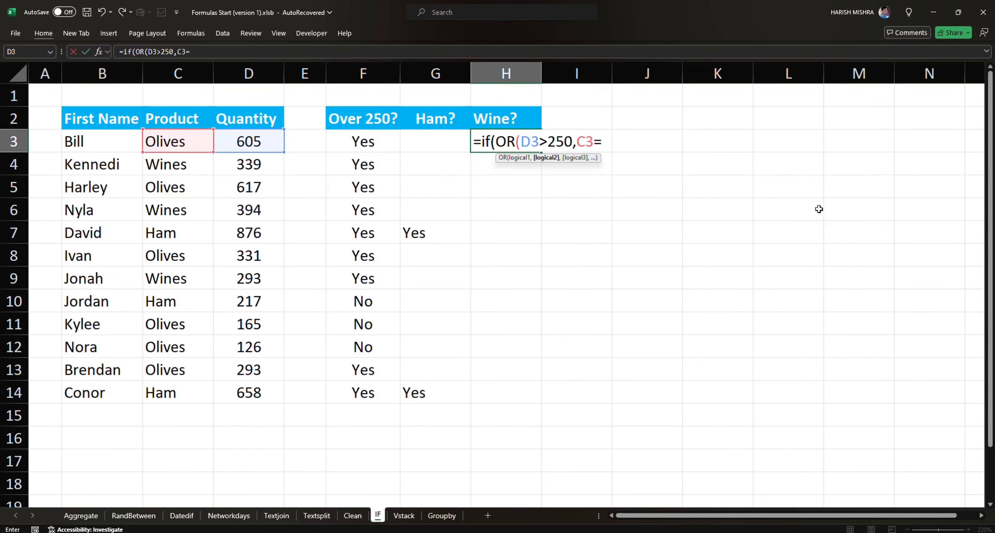
{"action": "type", "text": "=\"Wines\")"}
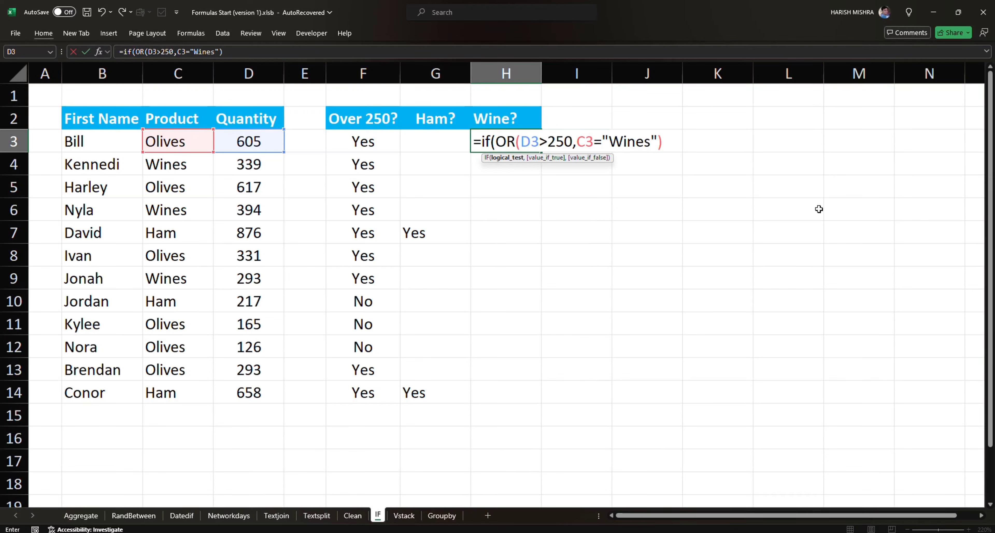
{"action": "type", "text": ",\"Yes"}
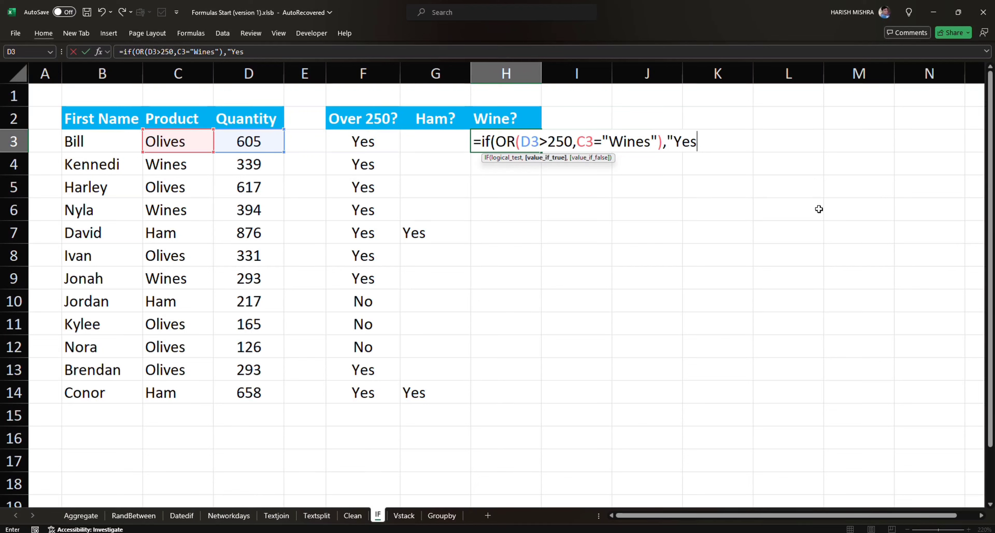
{"action": "type", "text": "\",\"\""}
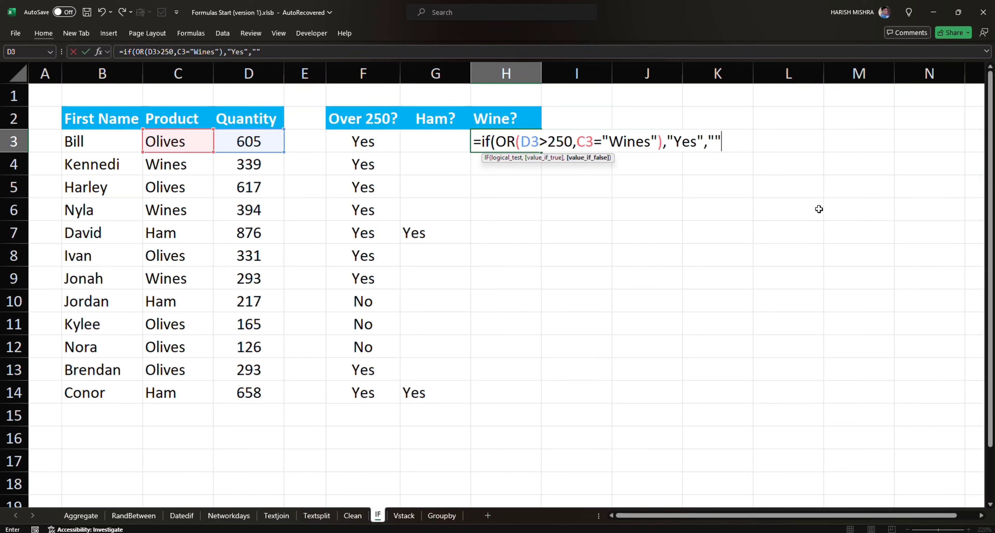
{"action": "type", "text": ")"}
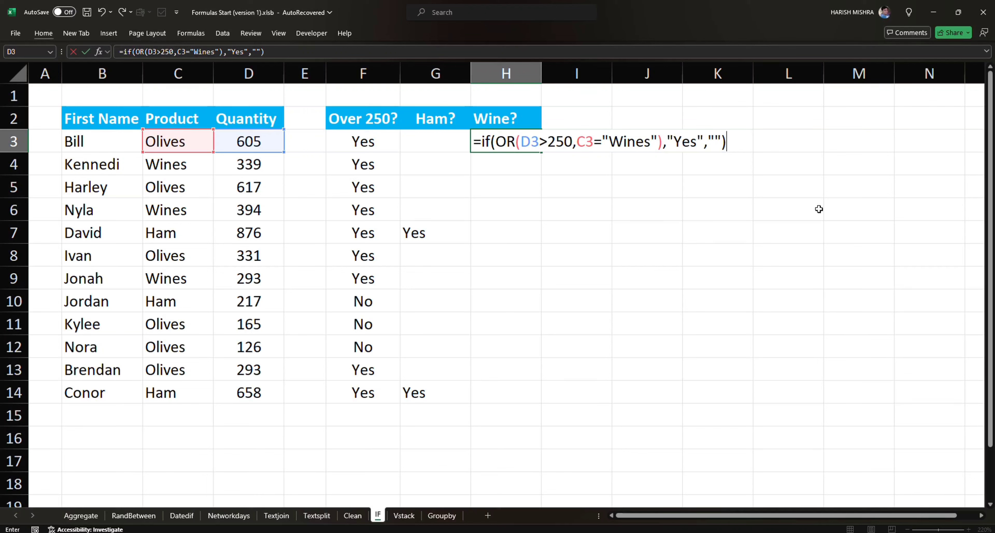
{"action": "key", "text": "Return"}
Fill the Wine? formula down from H3 through H14
{"action": "key", "text": "Left"}
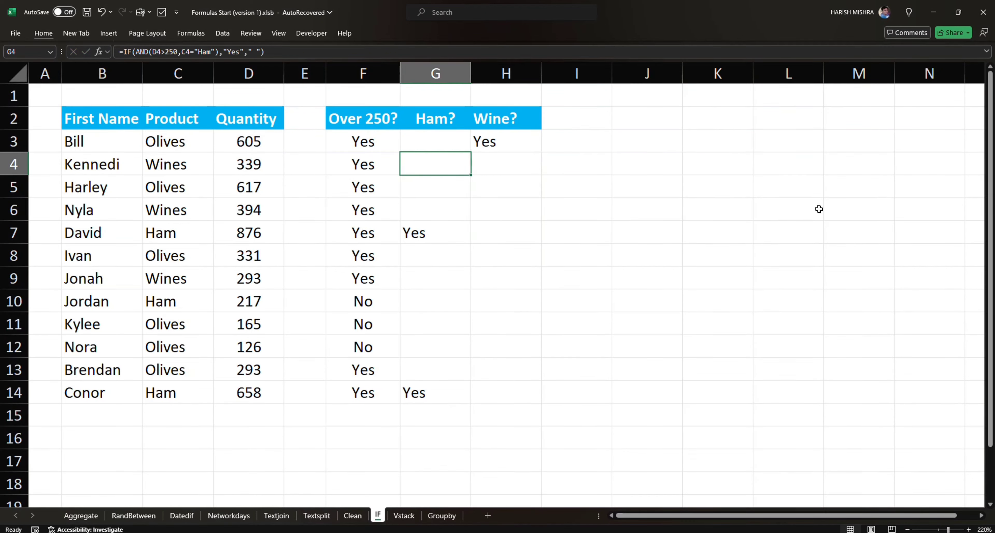
{"action": "key", "text": "Left"}
{"action": "key", "text": "ctrl+Down"}
{"action": "key", "text": "Right"}
{"action": "key", "text": "Right"}
{"action": "key", "text": "ctrl+shift+Up"}
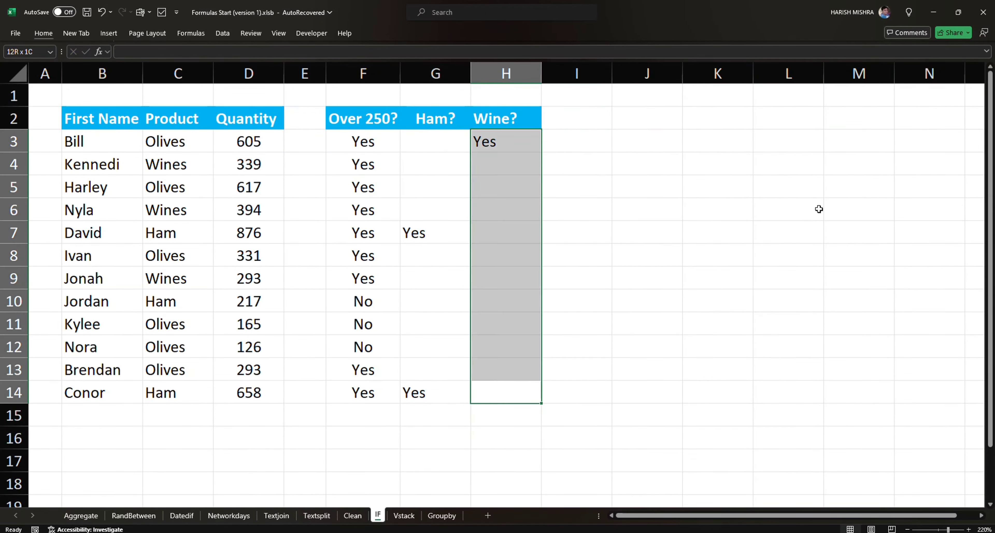
{"action": "key", "text": "ctrl+d"}
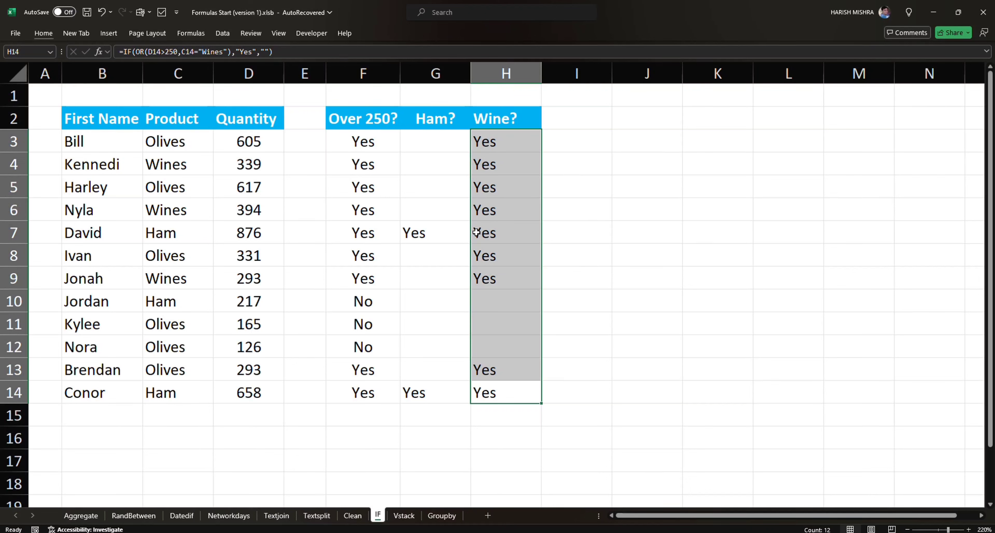
Check the product in C9 against its Wine? result in H9
{"action": "left_click", "coordinate": [188, 351]}
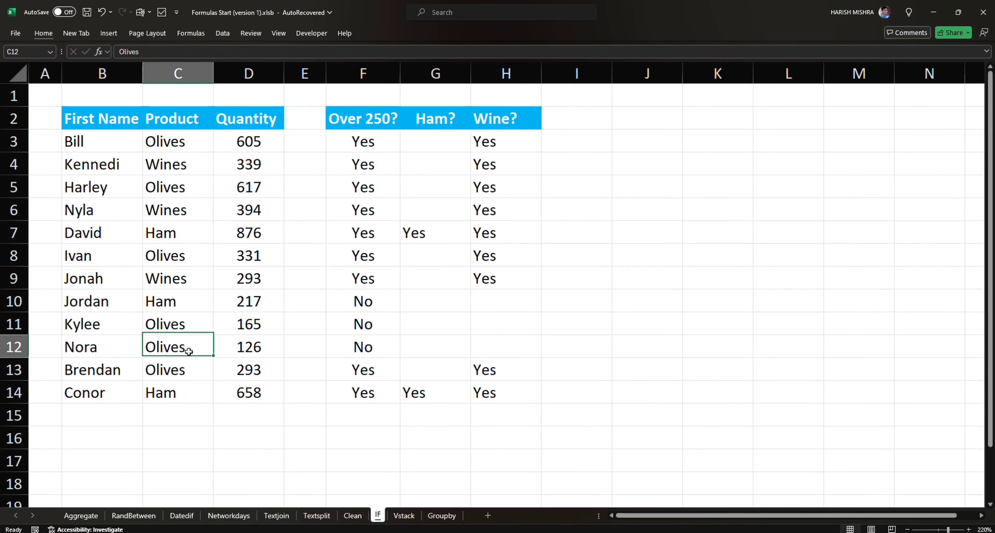
{"action": "left_click", "coordinate": [190, 278]}
{"action": "left_click", "coordinate": [521, 277]}
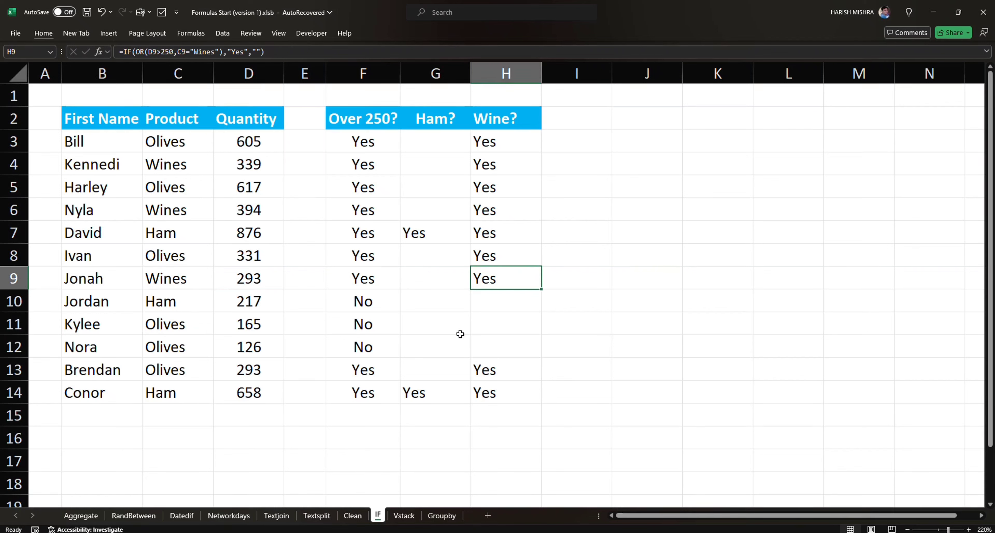
Test the Wine? formula by setting the quantity in D5 to 249, and undo that change
{"action": "left_click", "coordinate": [273, 296]}
{"action": "left_click", "coordinate": [258, 214]}
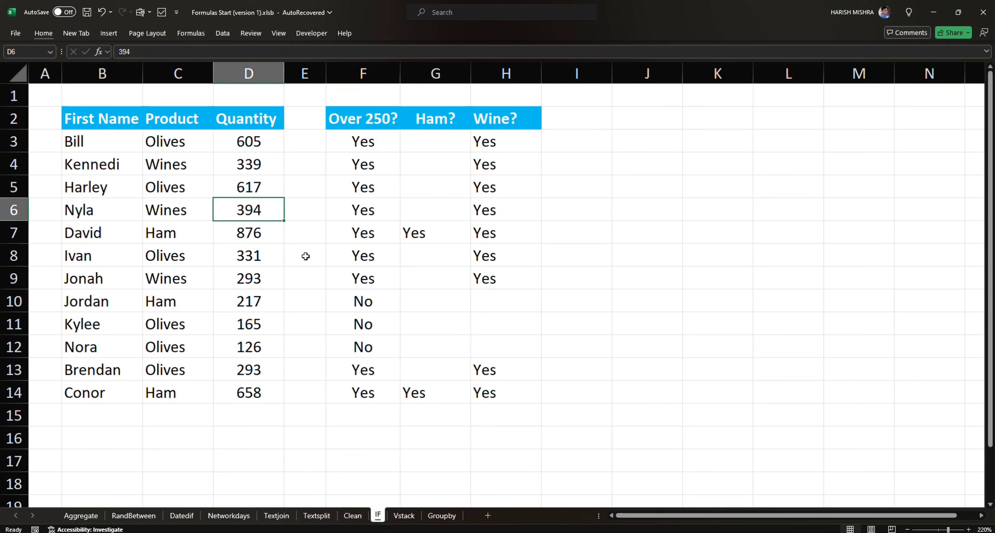
{"action": "key", "text": "Up"}
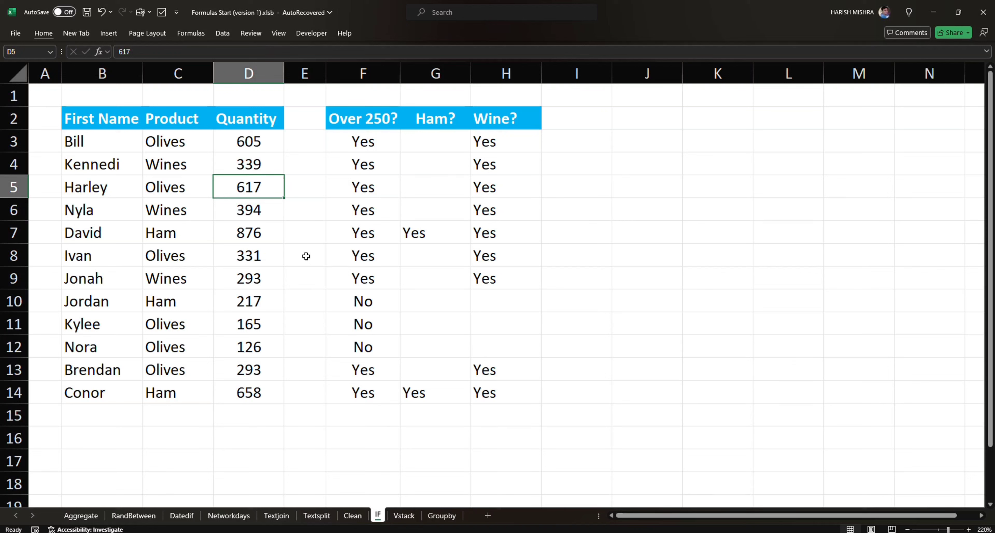
{"action": "type", "text": "249"}
{"action": "key", "text": "Return"}
{"action": "key", "text": "Up"}
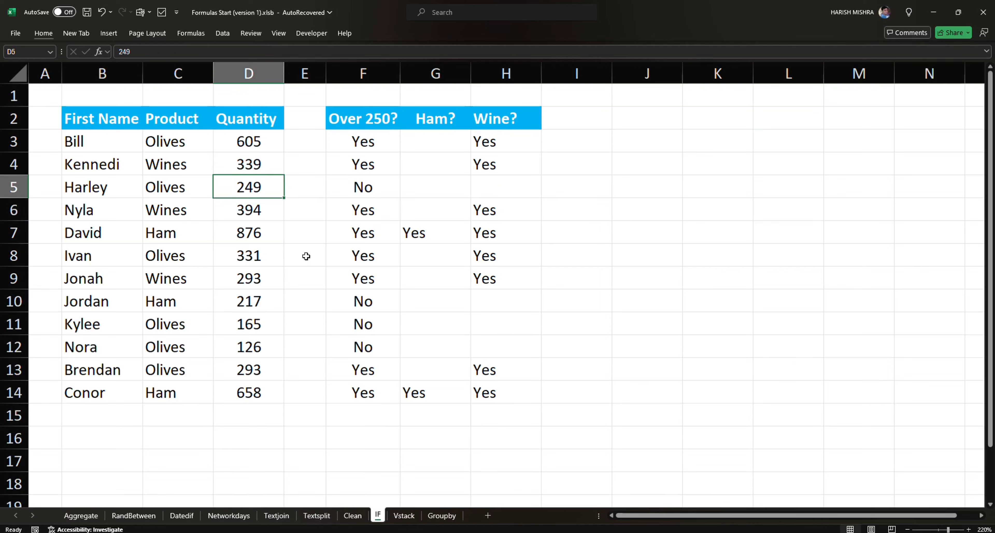
{"action": "key", "text": "ctrl+z"}
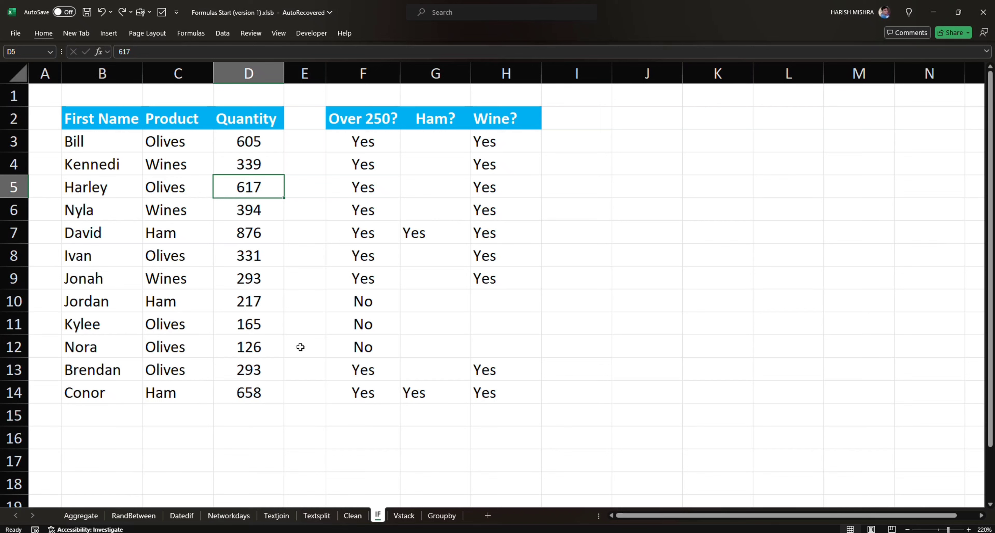
Switch to the Vstack sheet and look over the three source tables with ID, Manager and Sales columns
{"action": "left_click", "coordinate": [185, 308]}
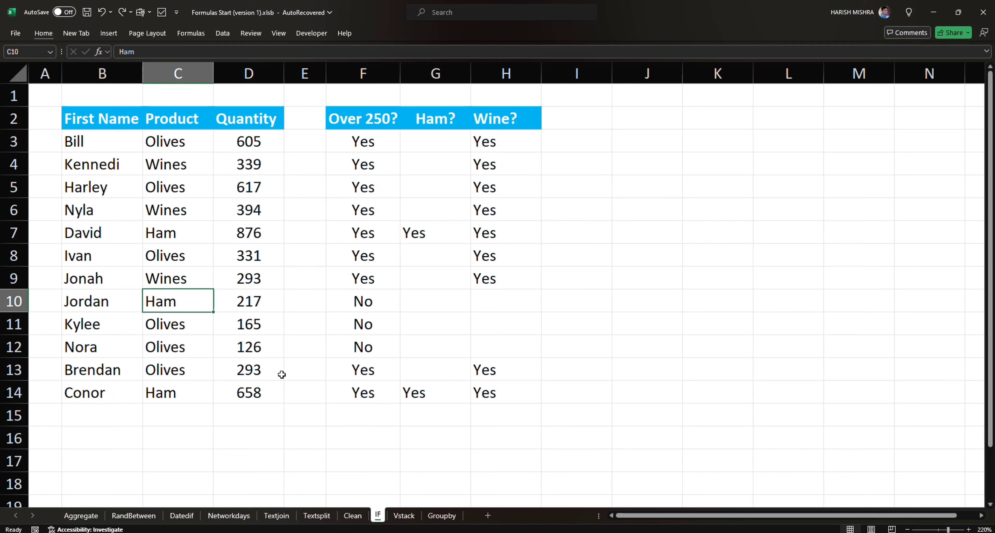
{"action": "left_click", "coordinate": [442, 448]}
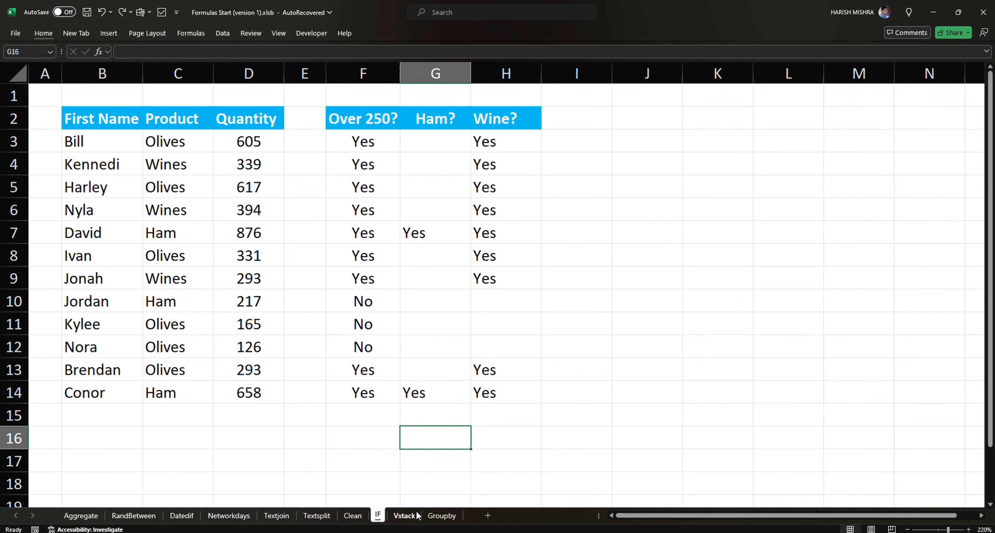
{"action": "left_click", "coordinate": [404, 516]}
{"action": "left_click", "coordinate": [334, 196]}
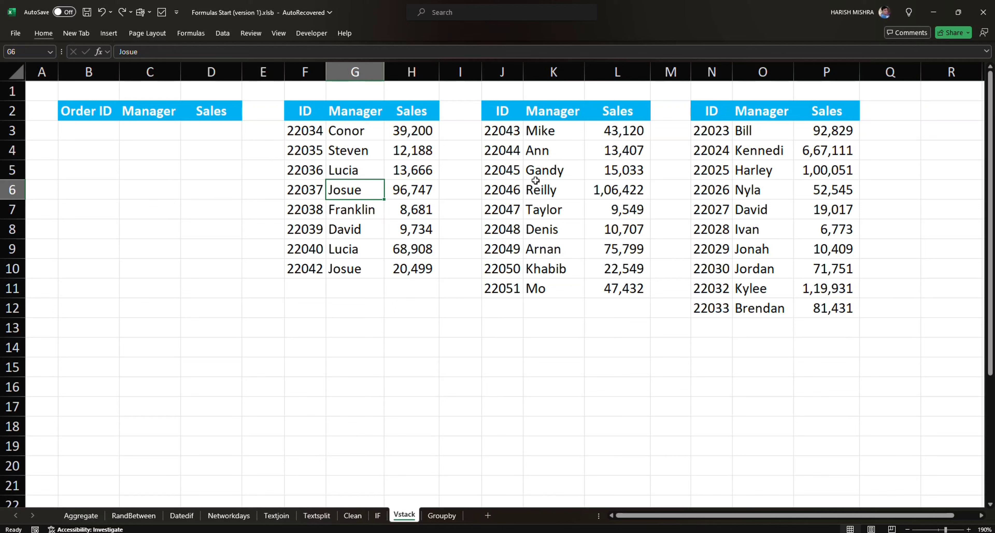
{"action": "left_click", "coordinate": [88, 130]}
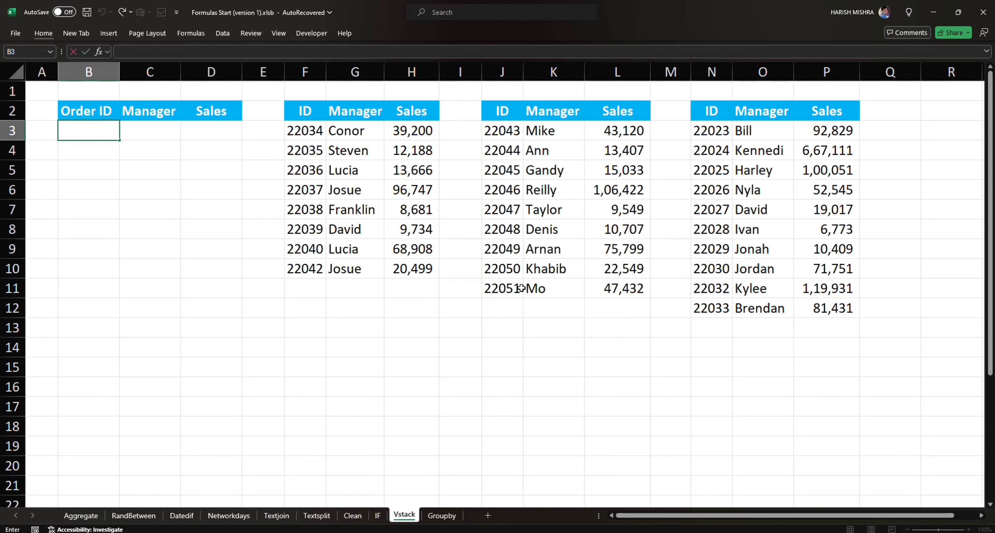
{"action": "left_click", "coordinate": [320, 124]}
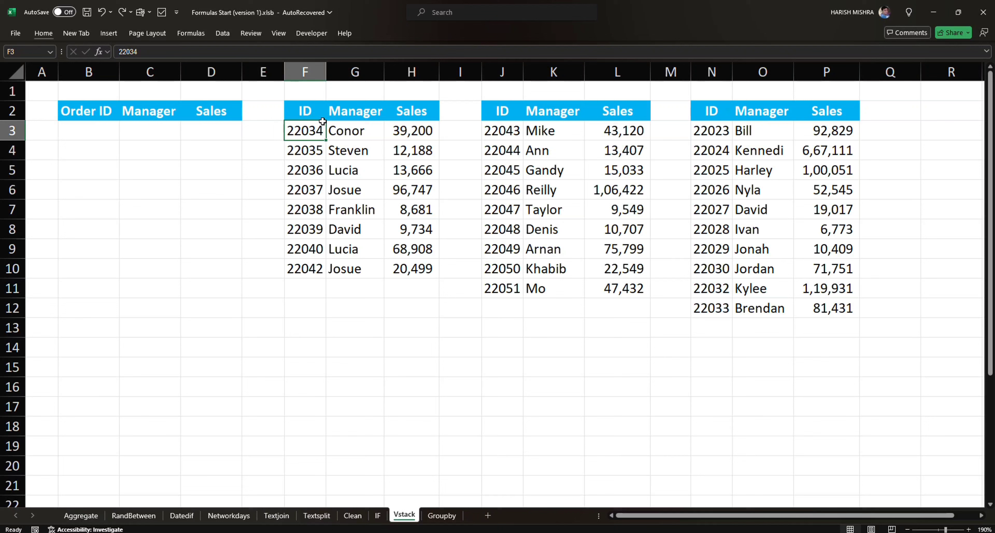
{"action": "left_click", "coordinate": [363, 112]}
{"action": "left_click", "coordinate": [617, 111]}
{"action": "left_click", "coordinate": [762, 111]}
Start a VSTACK formula in B3 with the first table's range F3:H10 as the first array
{"action": "left_click", "coordinate": [98, 139]}
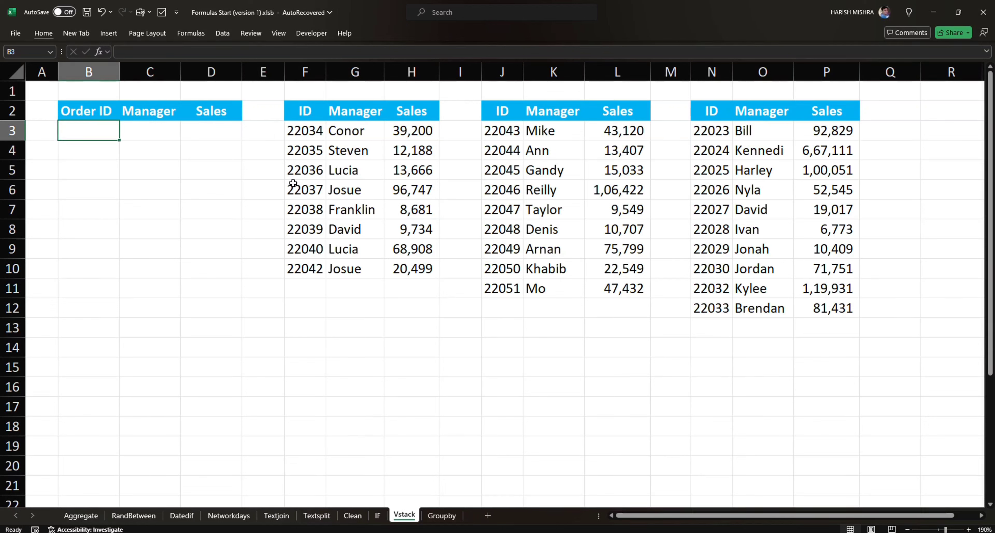
{"action": "type", "text": "="}
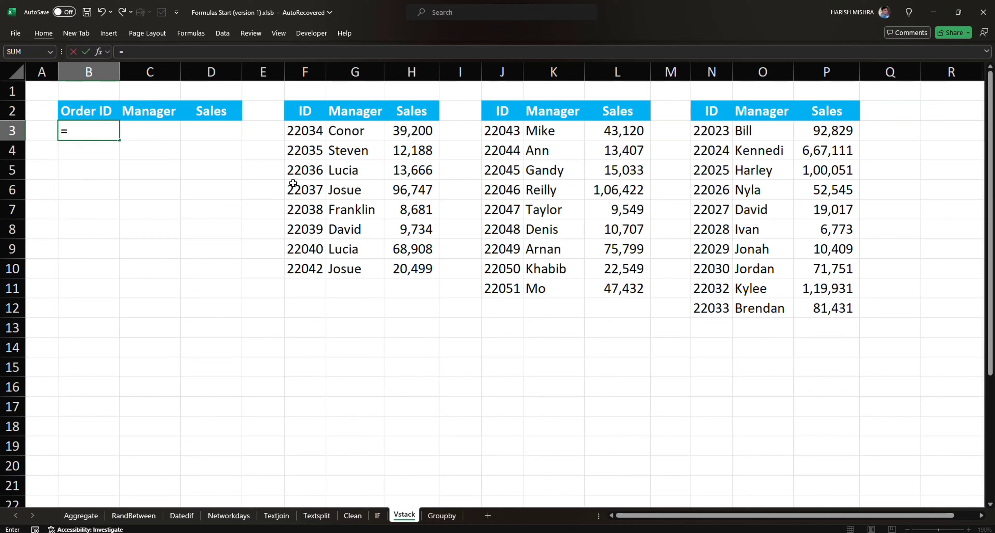
{"action": "type", "text": "vstac"}
{"action": "key", "text": "Tab"}
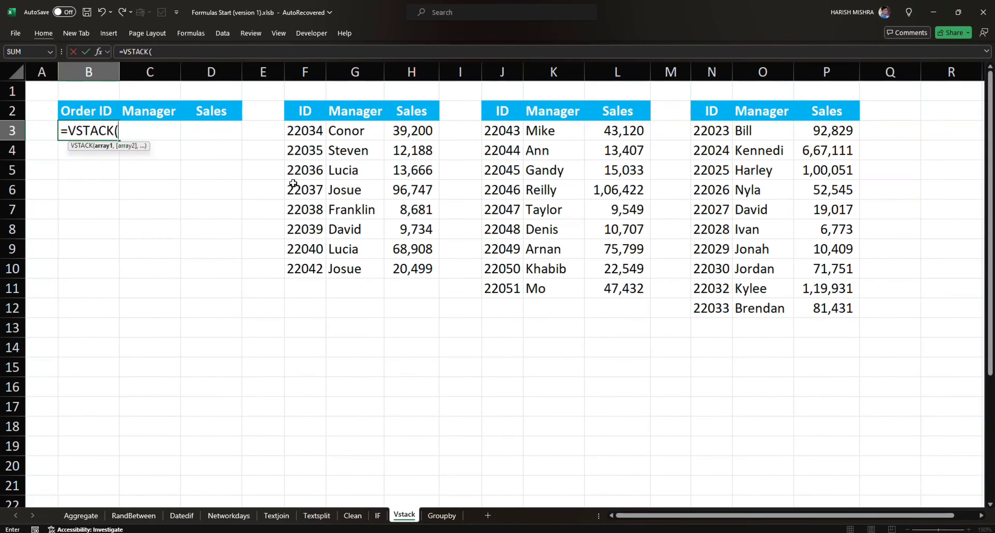
{"action": "key", "text": "Right"}
{"action": "key", "text": "Right"}
{"action": "key", "text": "Right"}
{"action": "key", "text": "Right"}
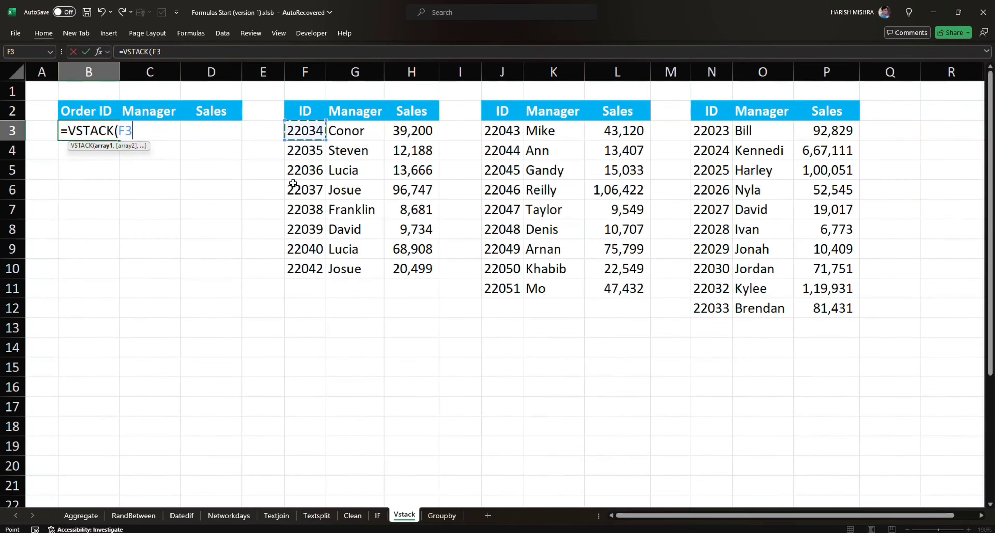
{"action": "key", "text": "shift+Right"}
{"action": "key", "text": "shift+Right"}
{"action": "key", "text": "ctrl+shift+Down"}
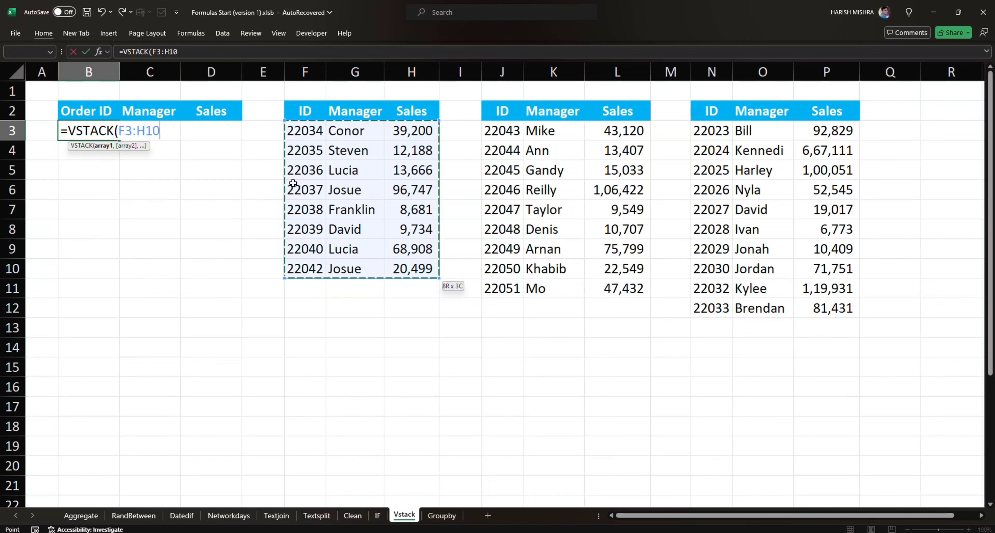
Add the second table's range J3:L11 as the second VSTACK array
{"action": "type", "text": ","}
{"action": "key", "text": "Right"}
{"action": "key", "text": "Right"}
{"action": "key", "text": "Right"}
{"action": "key", "text": "Right"}
{"action": "key", "text": "Right"}
{"action": "key", "text": "Right"}
{"action": "key", "text": "Right"}
{"action": "key", "text": "Right"}
{"action": "key", "text": "shift+Right"}
{"action": "key", "text": "shift+Right"}
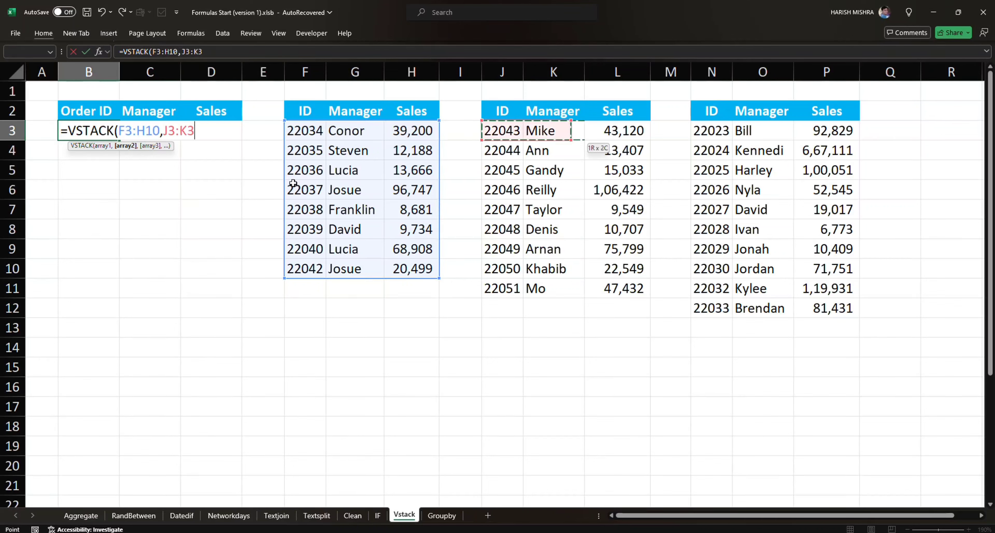
{"action": "key", "text": "ctrl+shift+Down"}
Add the third table's range N3:P12 as the third array and enter the VSTACK formula in B3
{"action": "type", "text": ","}
{"action": "key", "text": "Right"}
{"action": "key", "text": "Right"}
{"action": "key", "text": "Right"}
{"action": "key", "text": "Right"}
{"action": "key", "text": "Right"}
{"action": "key", "text": "Right"}
{"action": "key", "text": "Right"}
{"action": "key", "text": "Right"}
{"action": "key", "text": "Right"}
{"action": "key", "text": "Right"}
{"action": "key", "text": "Right"}
{"action": "key", "text": "Right"}
{"action": "key", "text": "Right"}
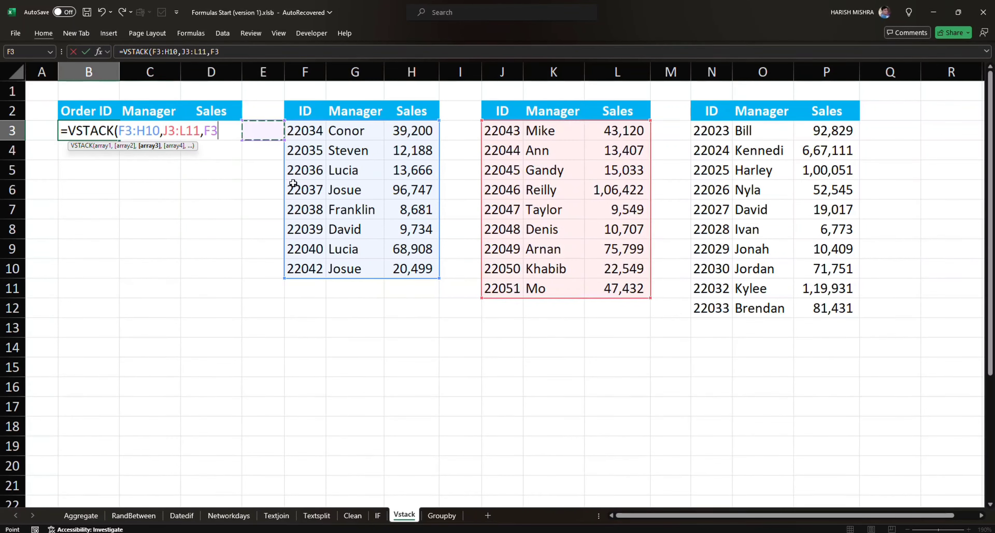
{"action": "key", "text": "Left"}
{"action": "key", "text": "shift+Right"}
{"action": "key", "text": "shift+Right"}
{"action": "key", "text": "ctrl+shift+Down"}
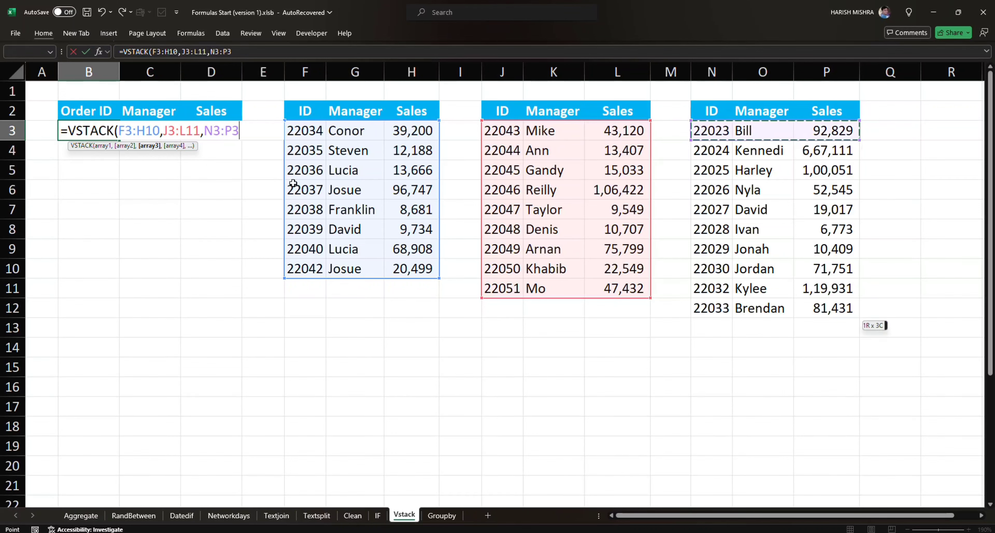
{"action": "type", "text": ")"}
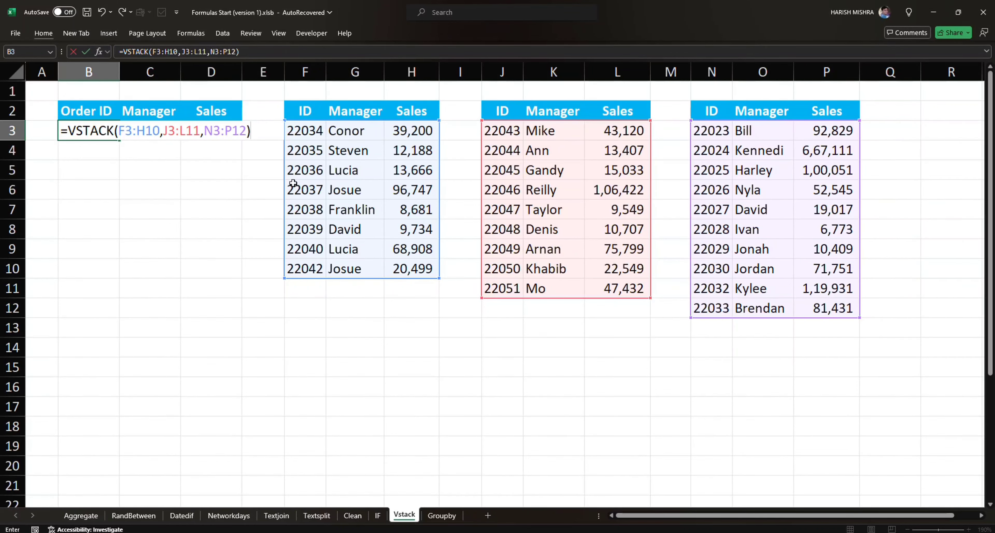
{"action": "key", "text": "ctrl+Return"}
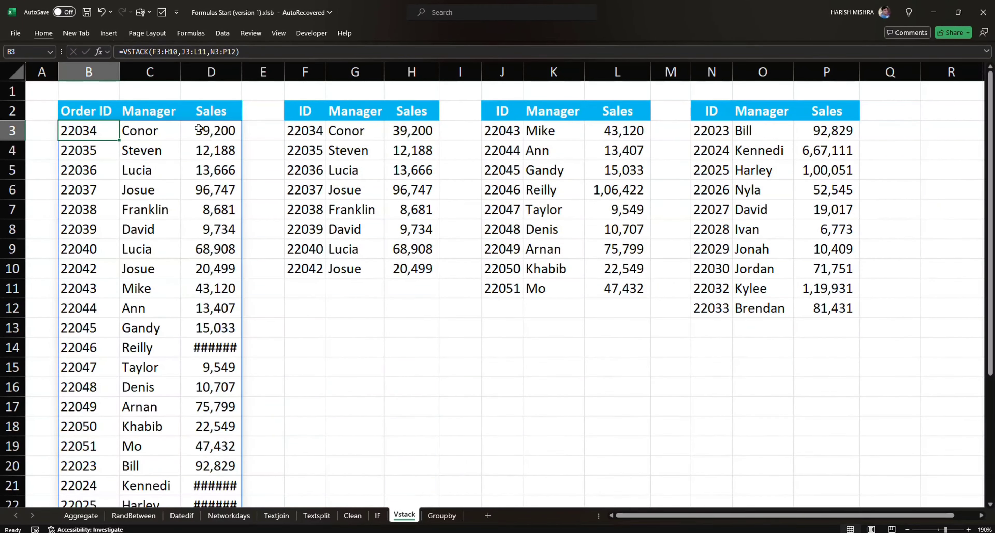
Auto-fit column D to its sales values and check the stacked list down to its last row
{"action": "left_click", "coordinate": [216, 72]}
{"action": "double_click", "coordinate": [242, 71]}
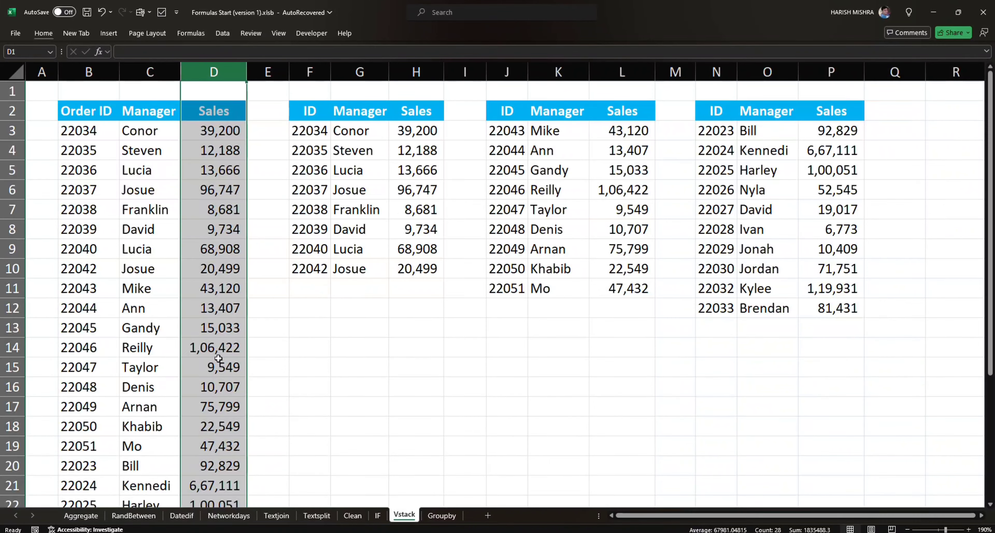
{"action": "scroll", "coordinate": [270, 340], "scroll_direction": "down", "scroll_amount": 4}
{"action": "scroll", "coordinate": [275, 339], "scroll_direction": "up", "scroll_amount": 2}
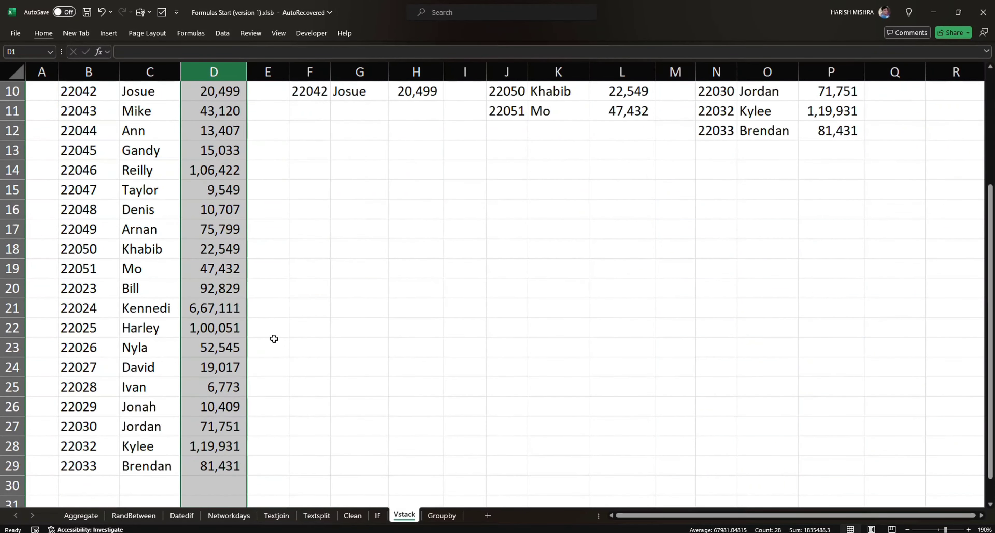
Return to the start of the stacked table and inspect the formula in spilled cell C11 and in B3
{"action": "left_click", "coordinate": [270, 247]}
{"action": "key", "text": "ctrl+Up"}
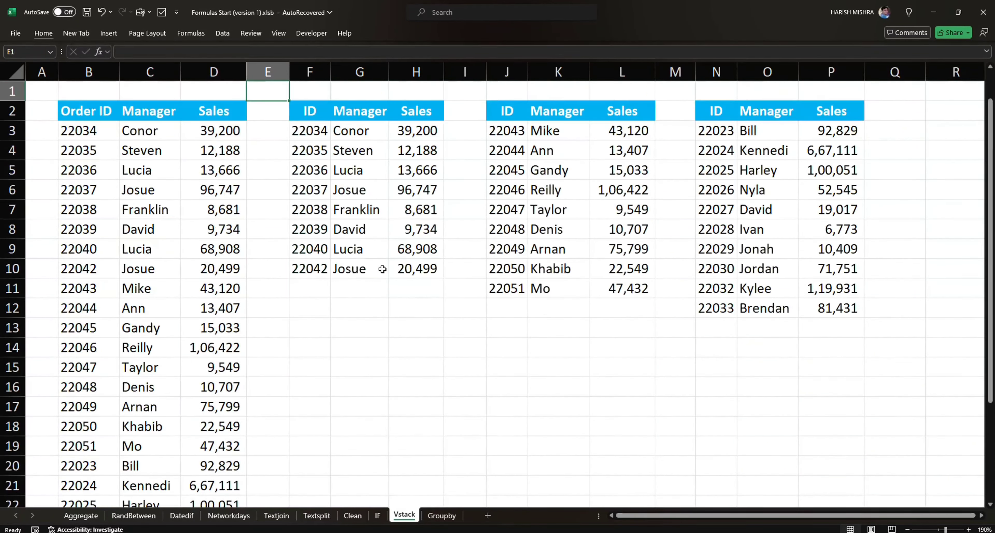
{"action": "key", "text": "Left"}
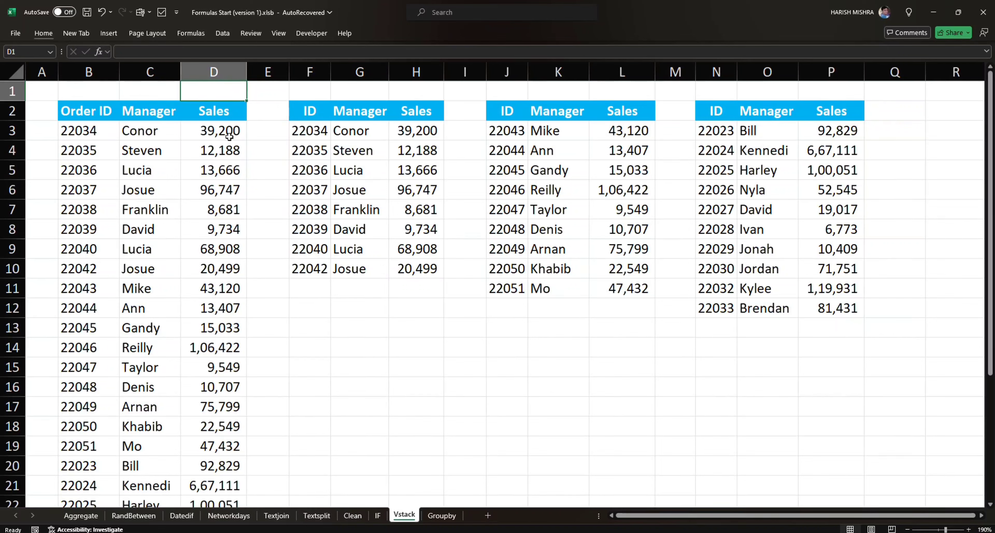
{"action": "left_click", "coordinate": [143, 288]}
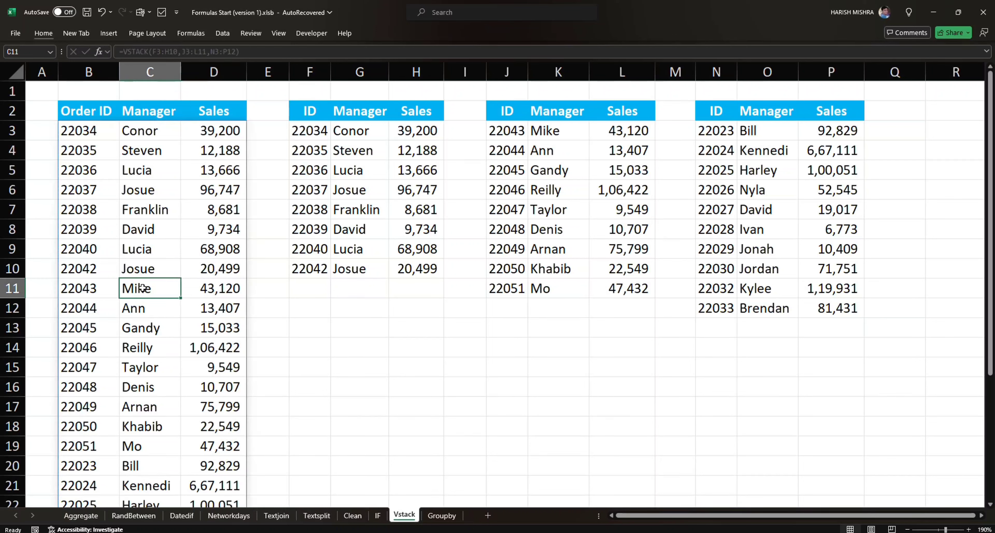
{"action": "left_click", "coordinate": [92, 132]}
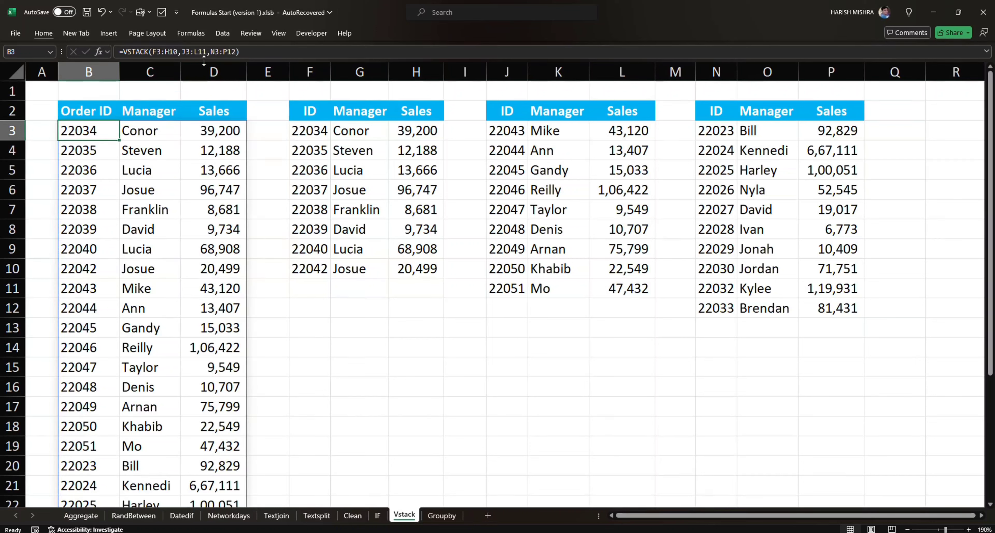